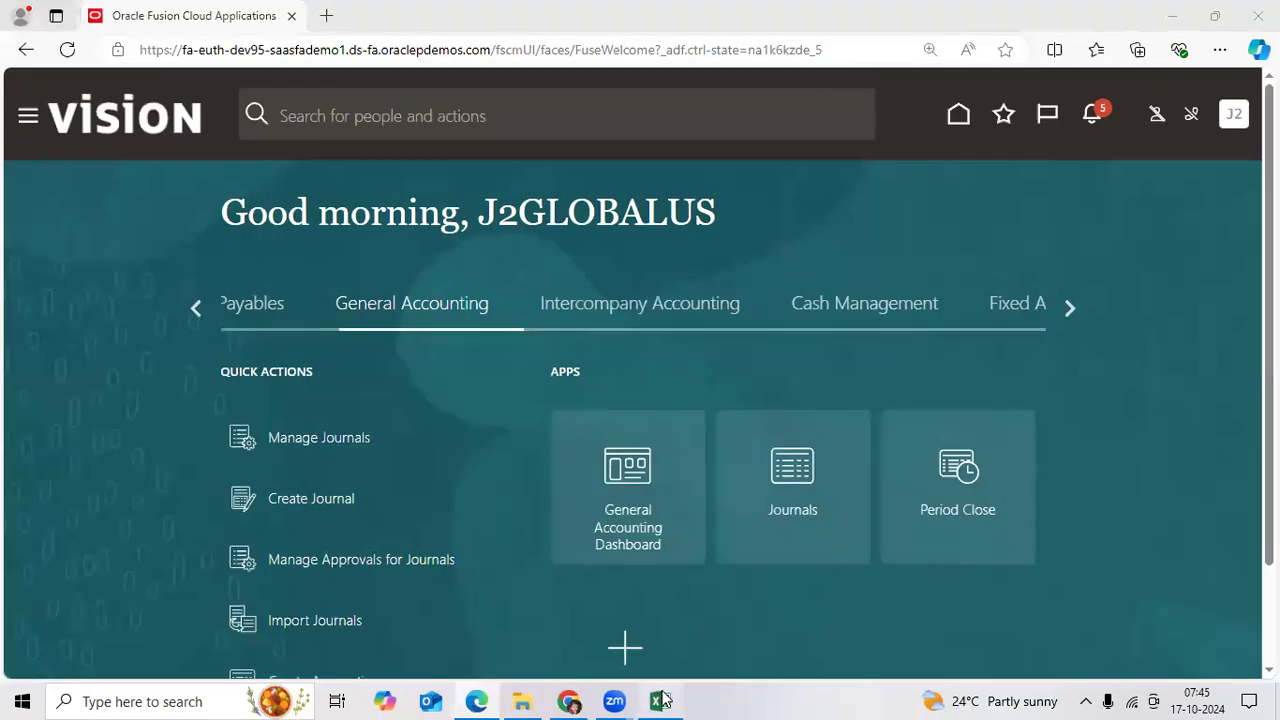
Switch to the Excel workbook and review the module-wise unit testing definition and GL test list on the CRP1 Trainings sheet
click(660, 701)
scroll(672, 502, up, 2)
scroll(672, 502, down, 1)
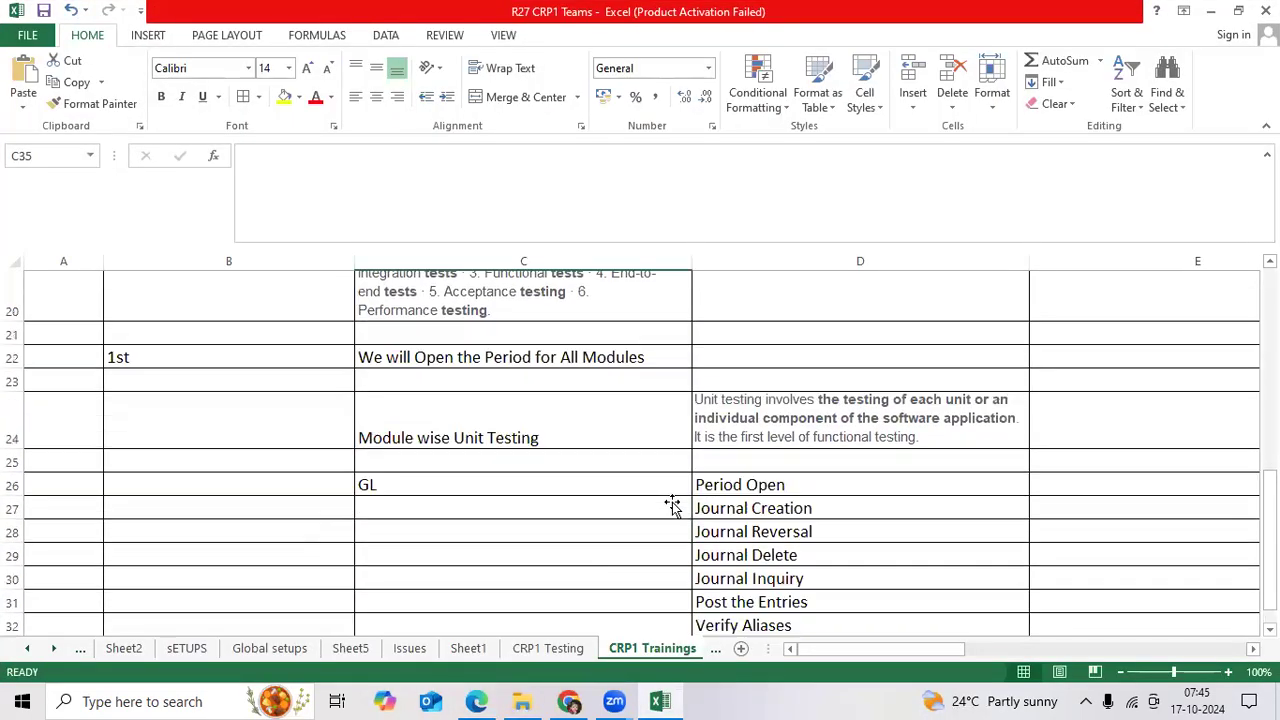
click(992, 357)
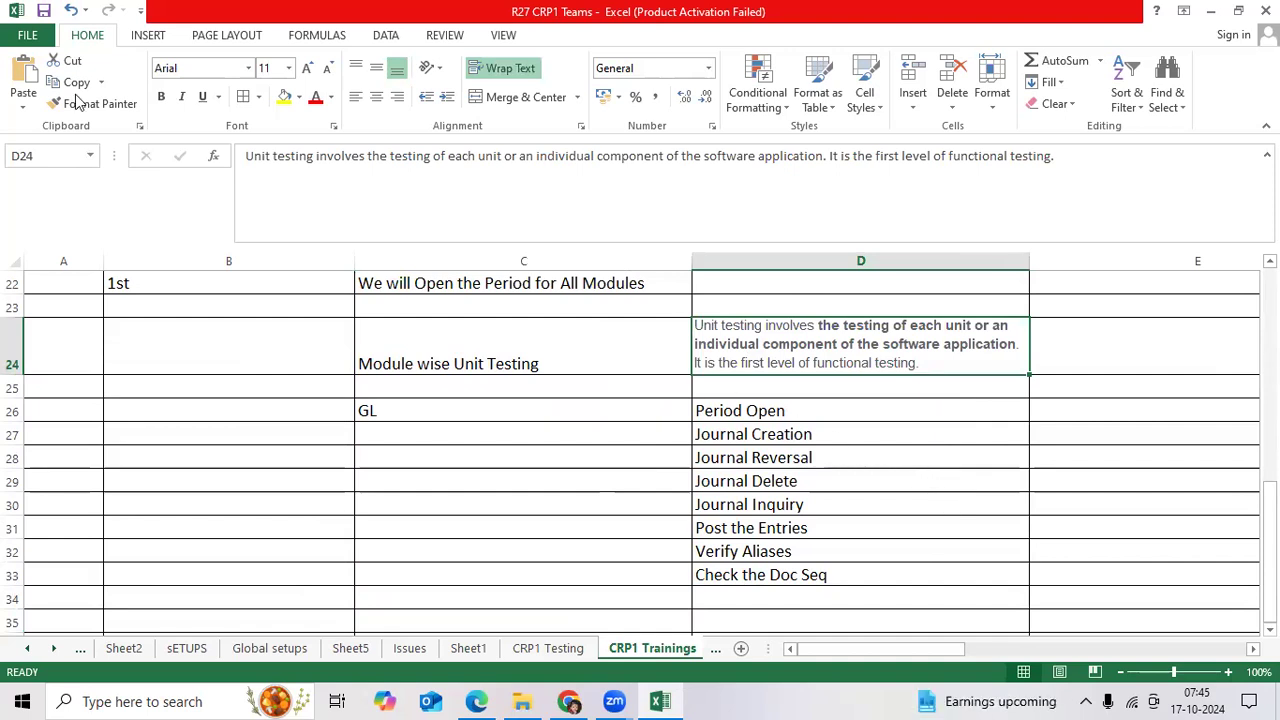
click(572, 700)
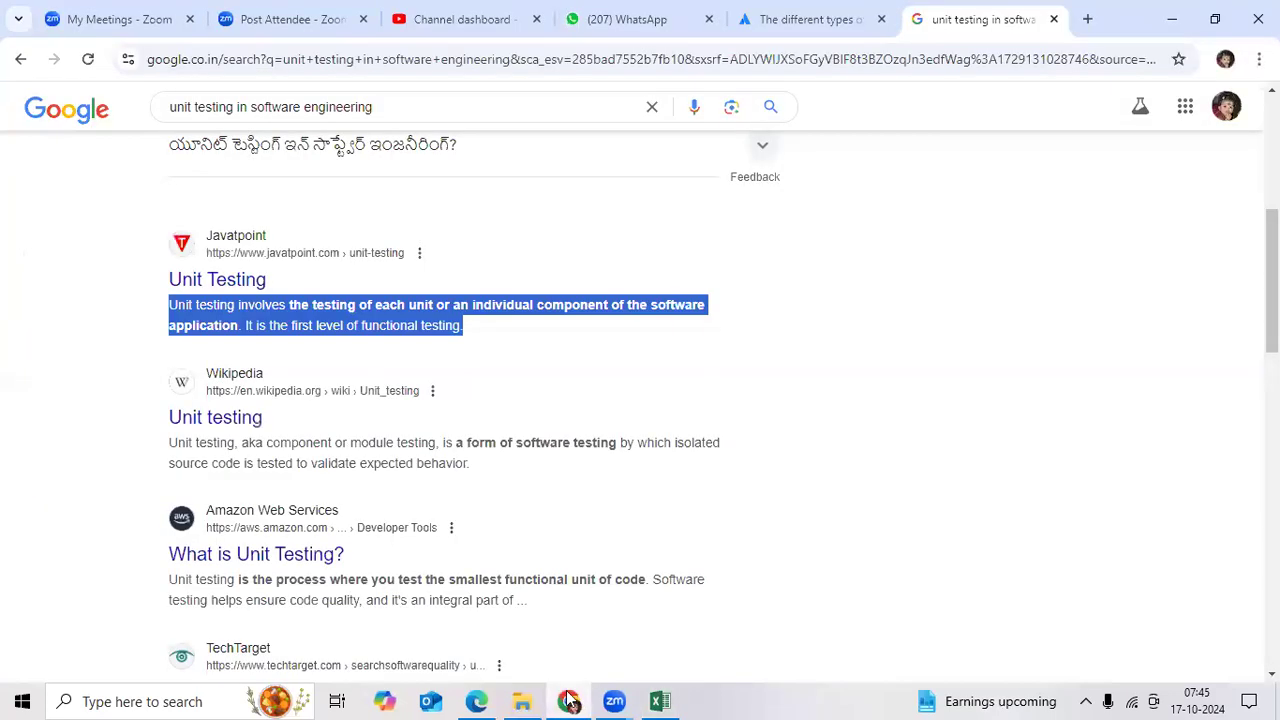
click(568, 700)
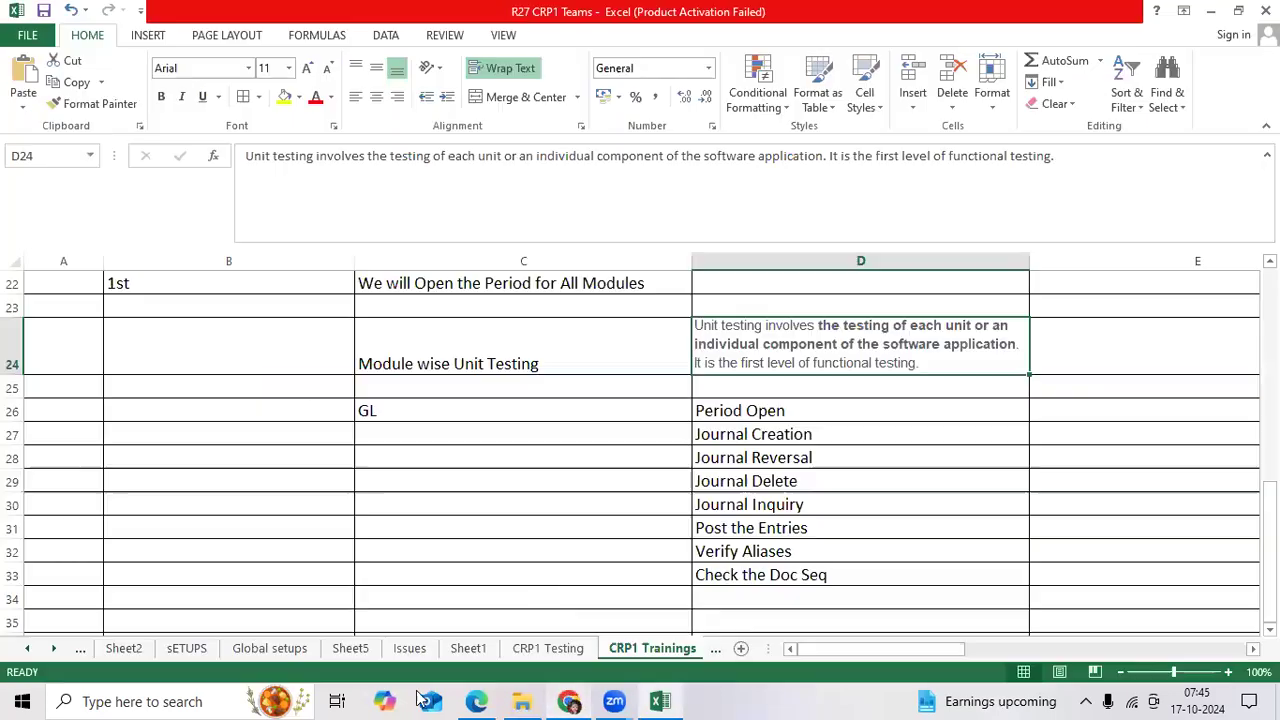
Switch to Oracle Fusion Cloud Applications in Edge and start a new journal from the Journals work area
click(478, 700)
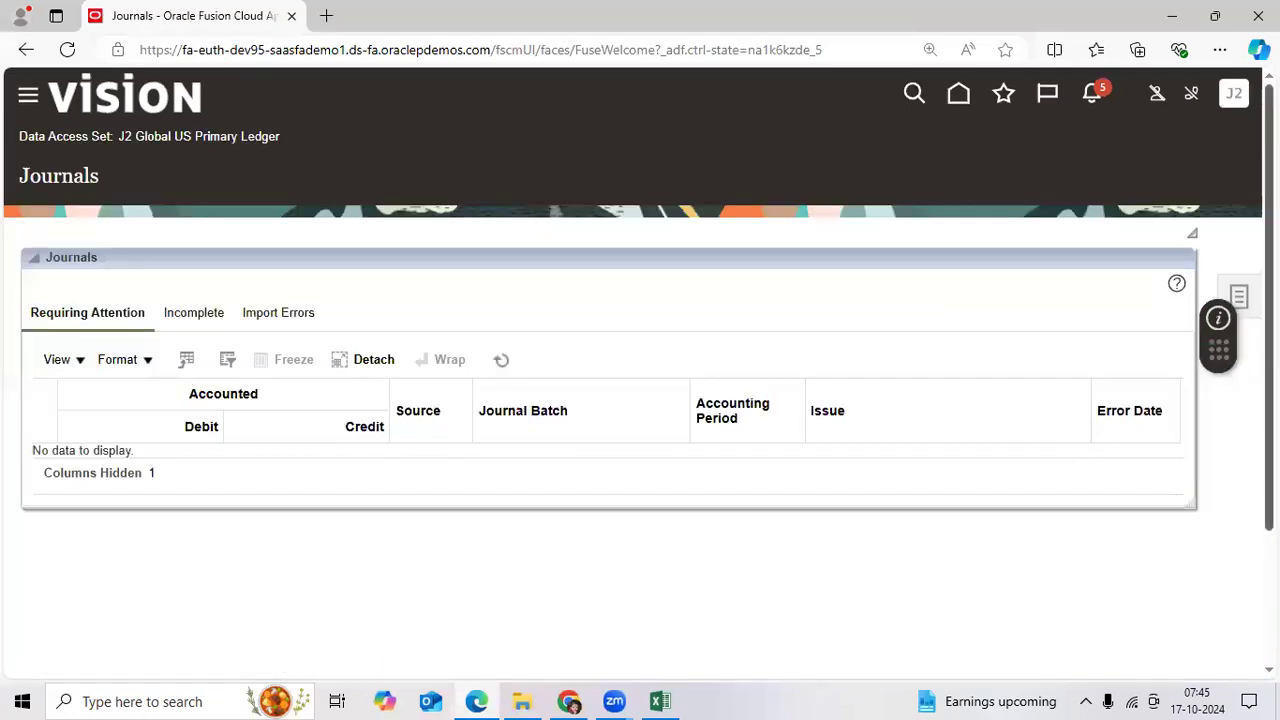
click(1233, 296)
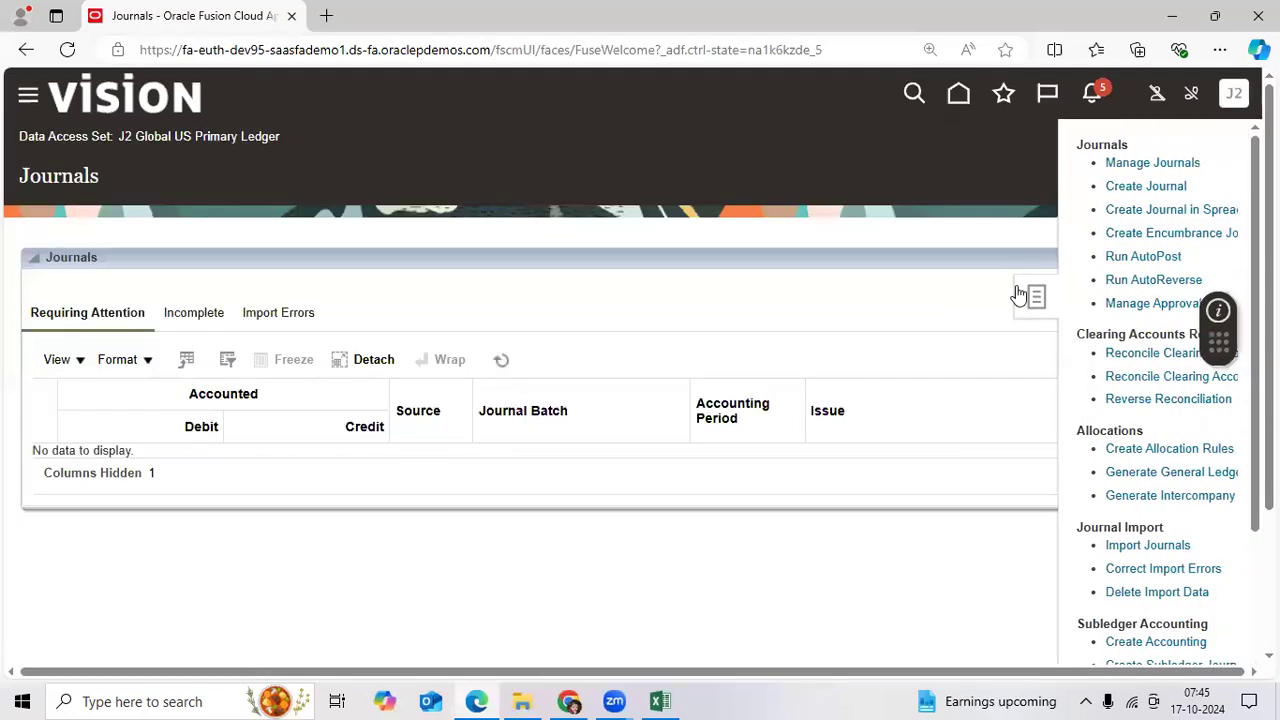
click(1127, 188)
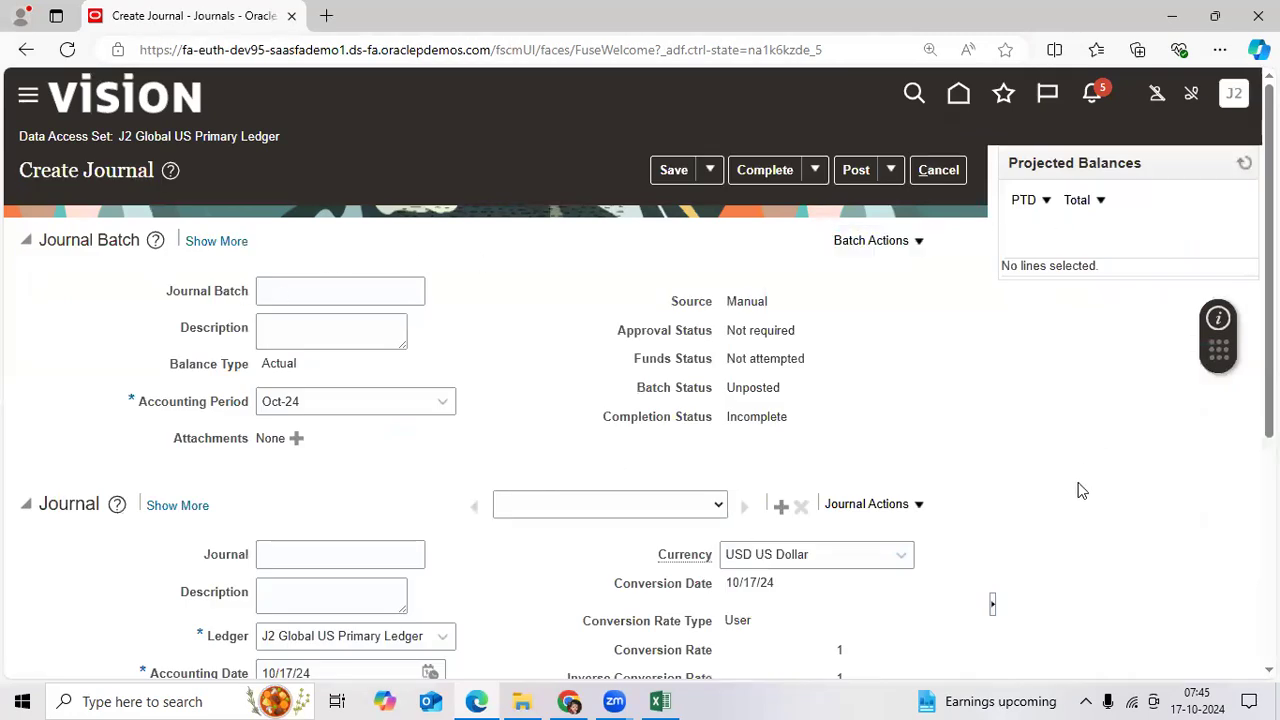
Examine the Create Journal form's batch fields, required ledger and accounting date, currency, and journal lines
scroll(1057, 531, down, 4)
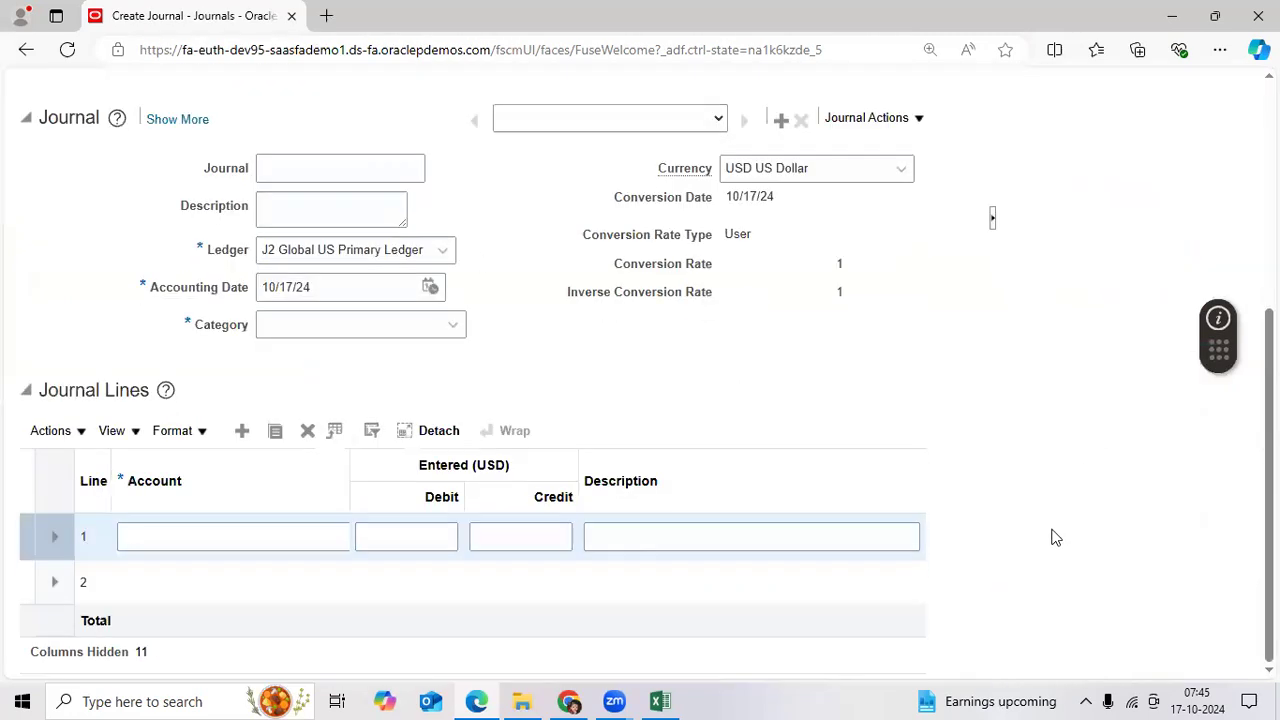
scroll(1055, 535, up, 4)
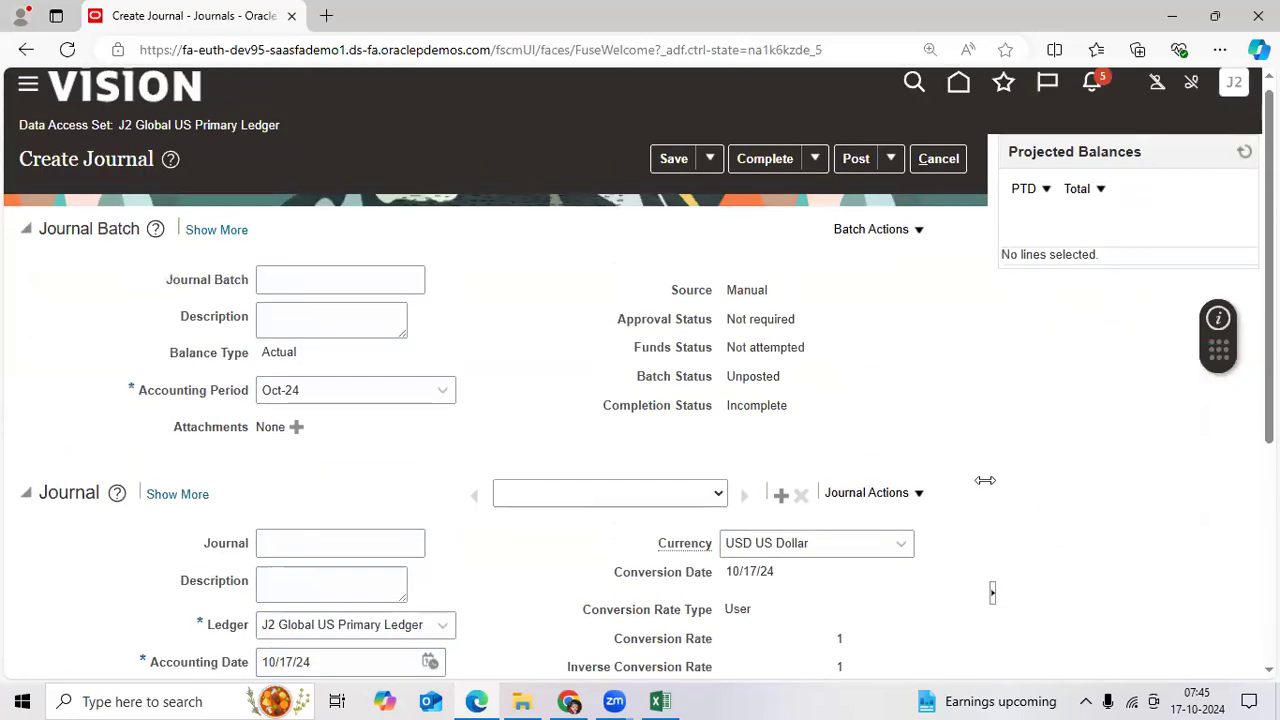
click(277, 283)
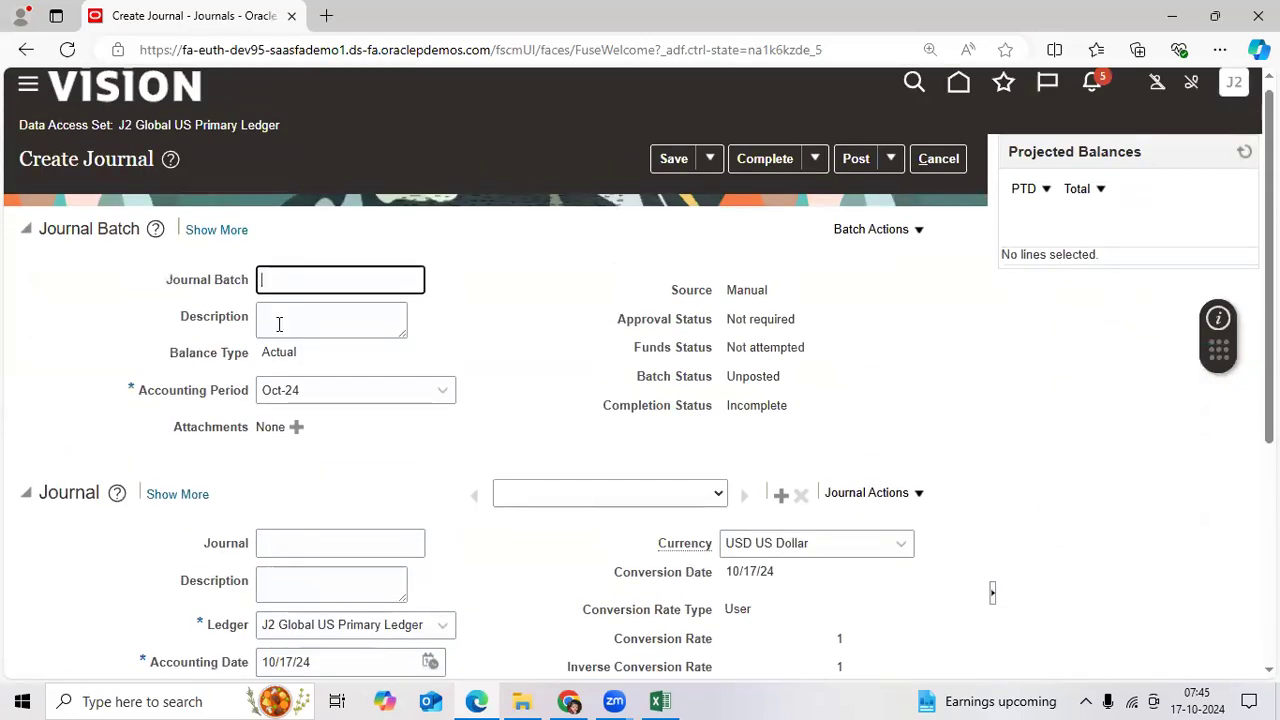
click(279, 323)
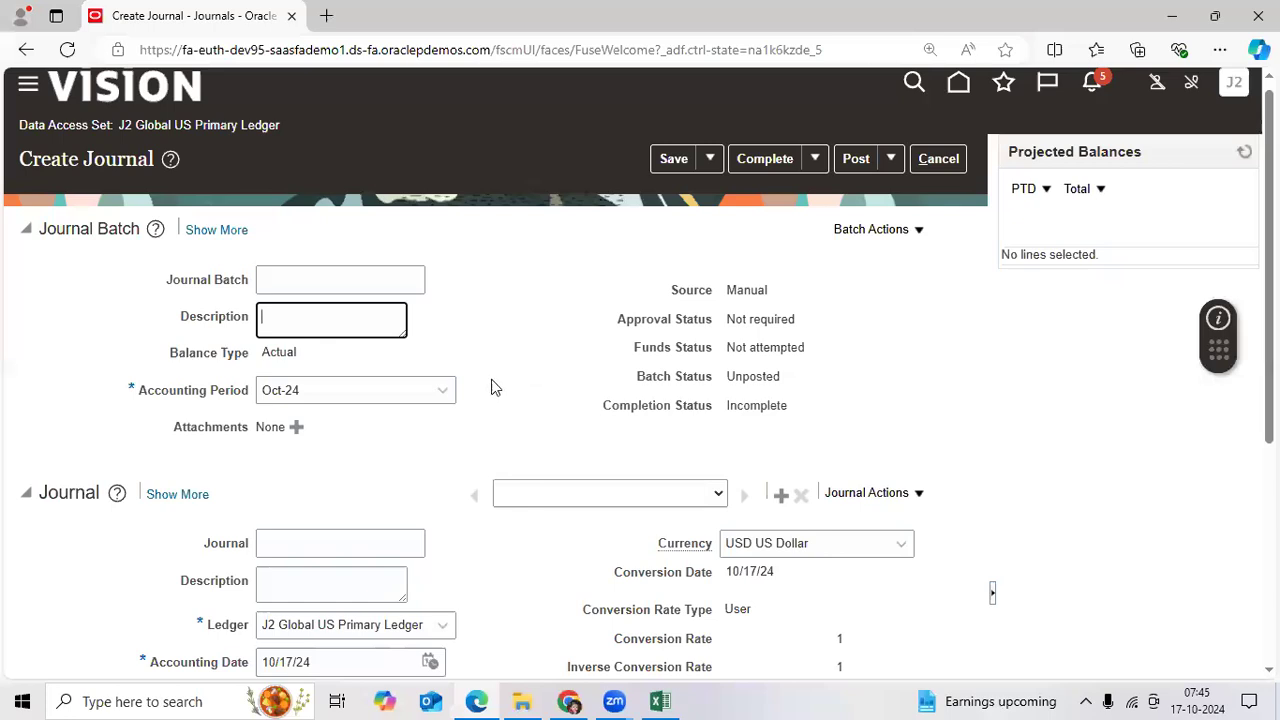
scroll(485, 398, down, 3)
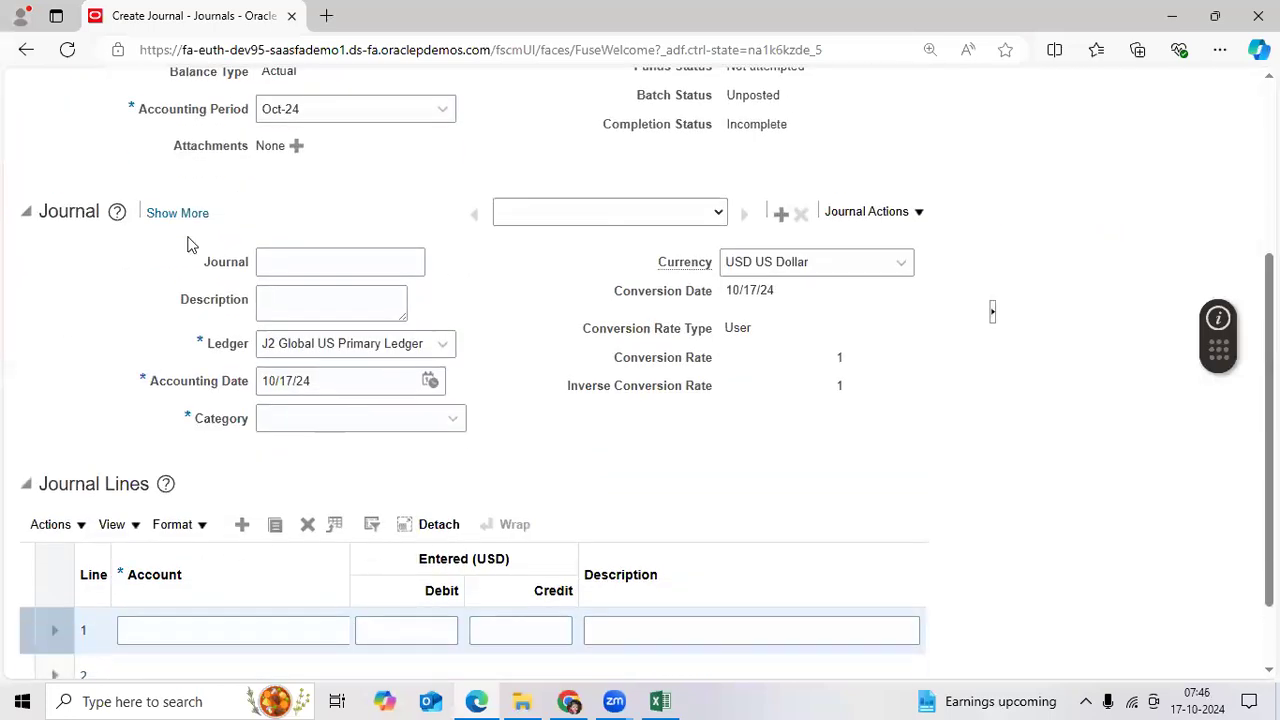
drag(206, 343, 250, 344)
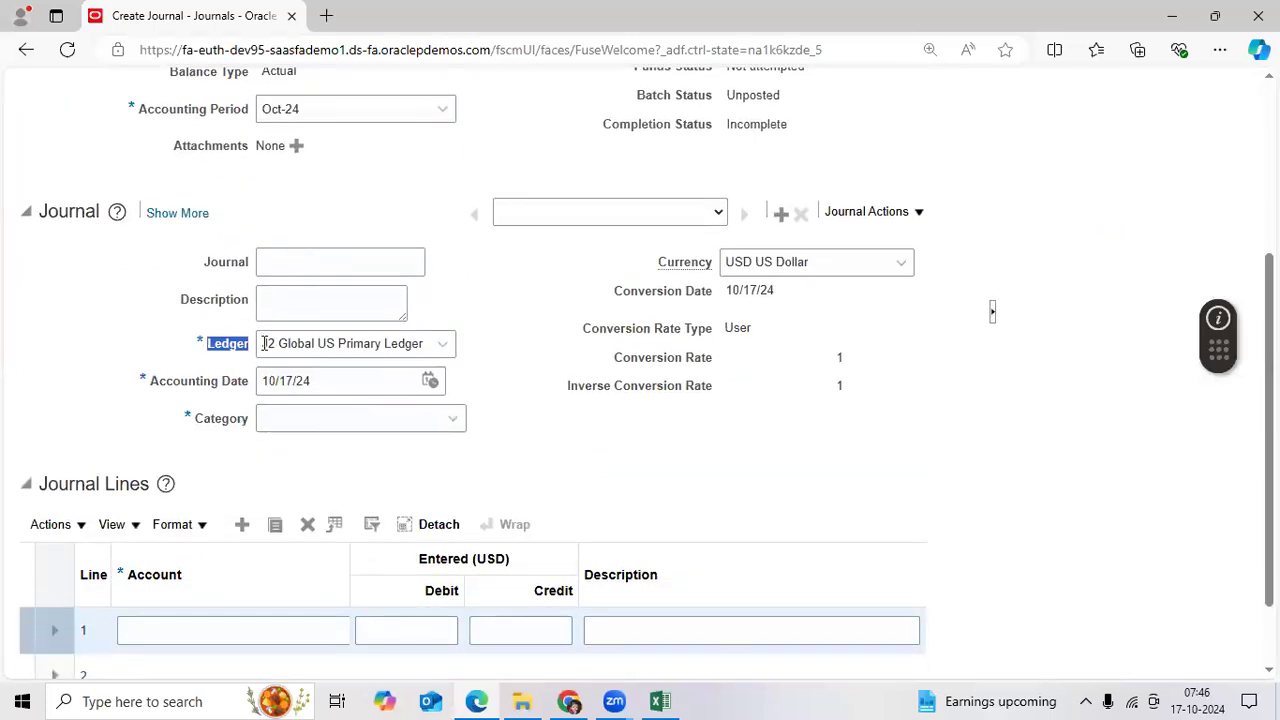
click(205, 354)
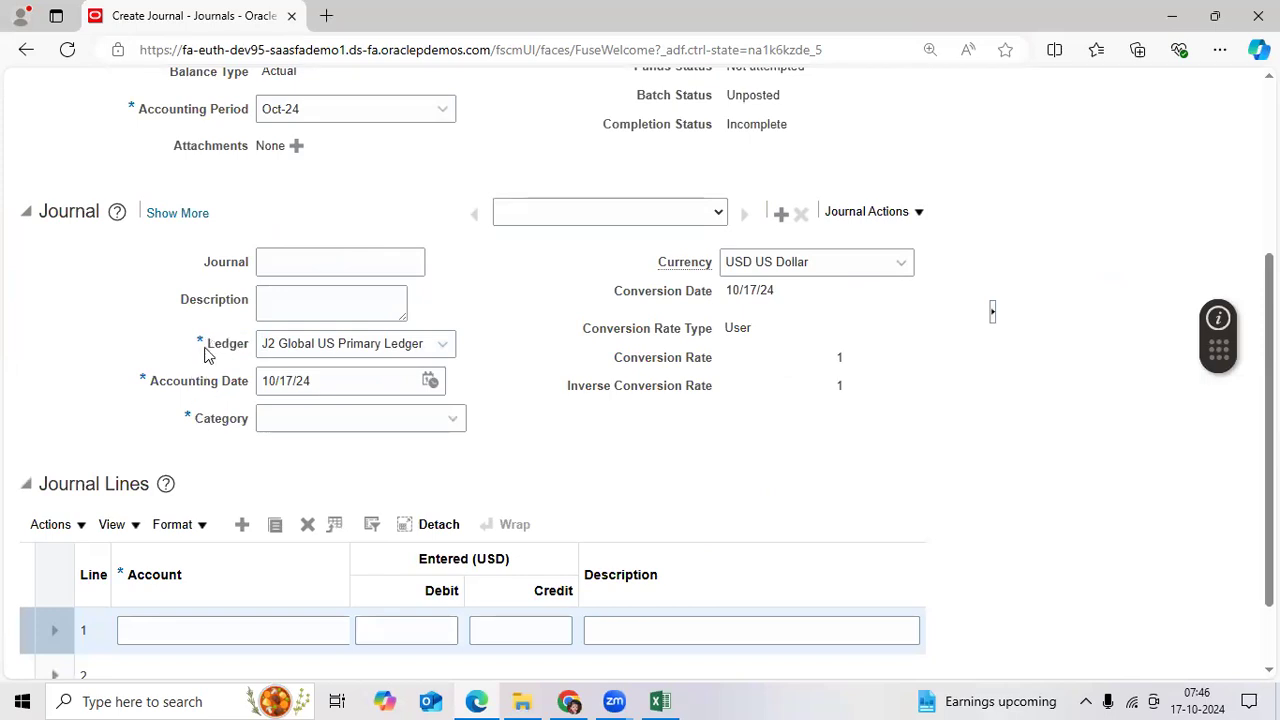
drag(208, 346, 251, 351)
click(155, 393)
drag(148, 386, 252, 384)
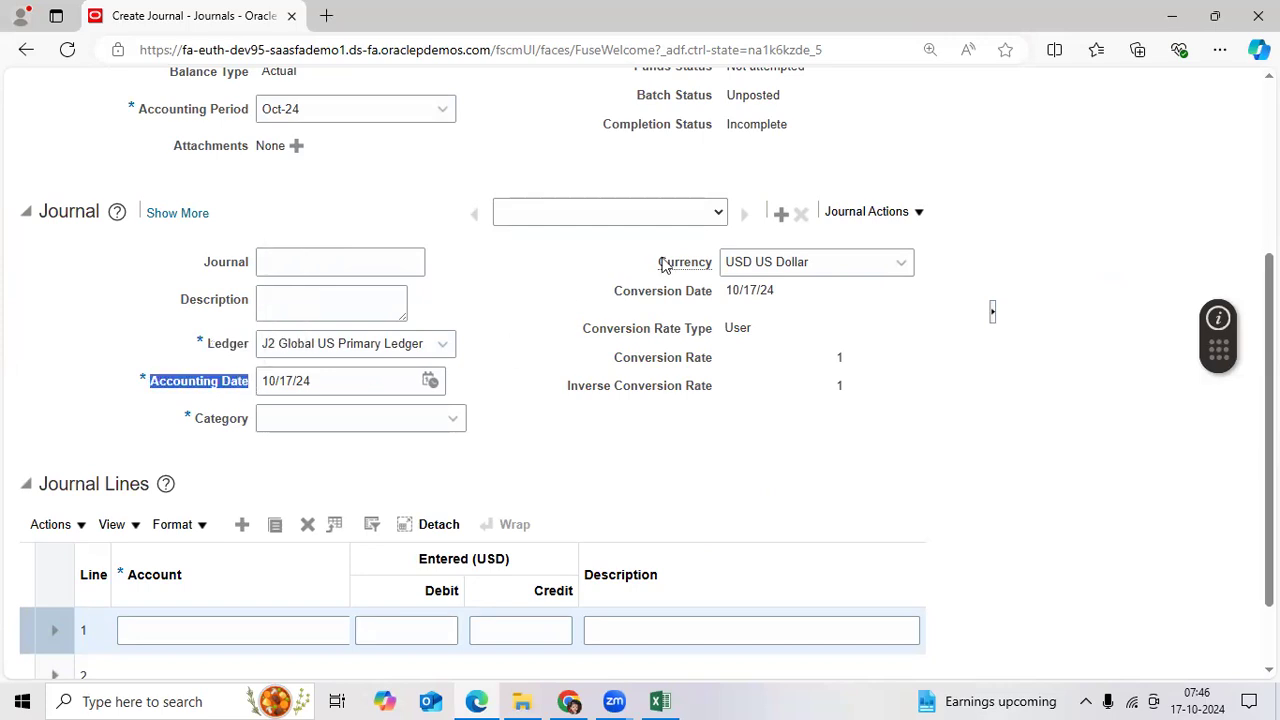
drag(657, 263, 716, 259)
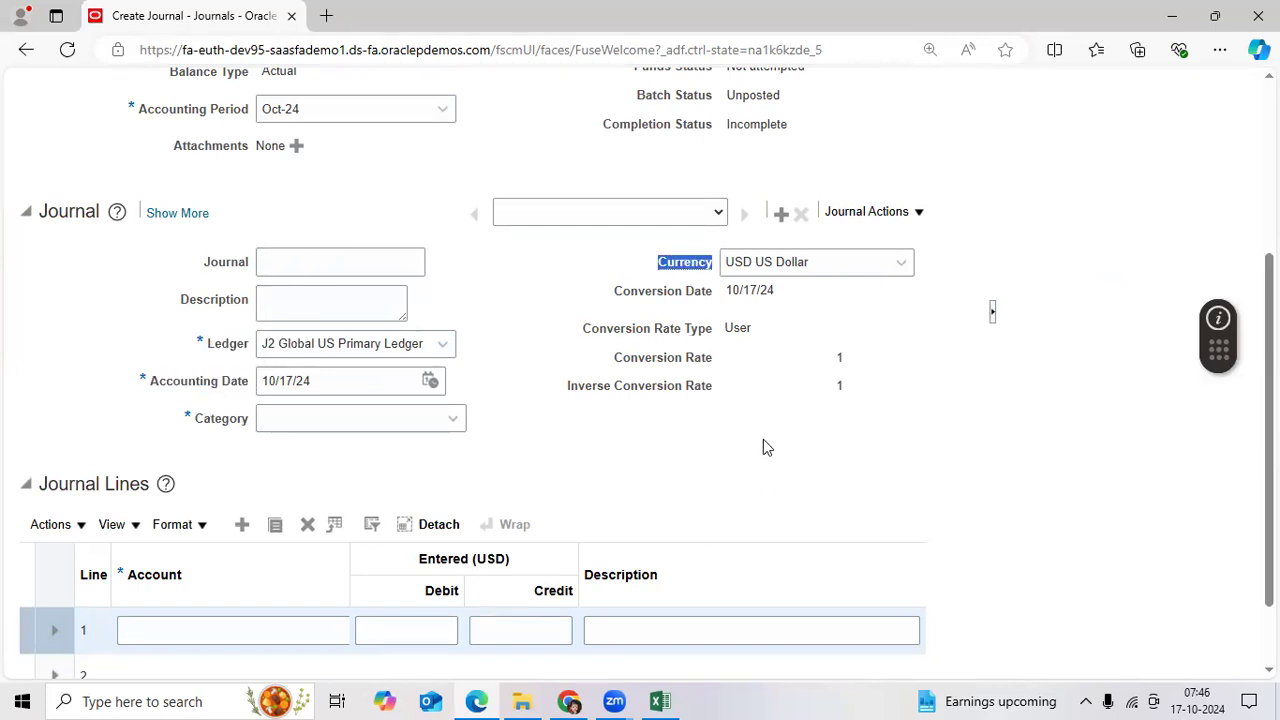
scroll(718, 443, up, 2)
scroll(718, 443, up, 1)
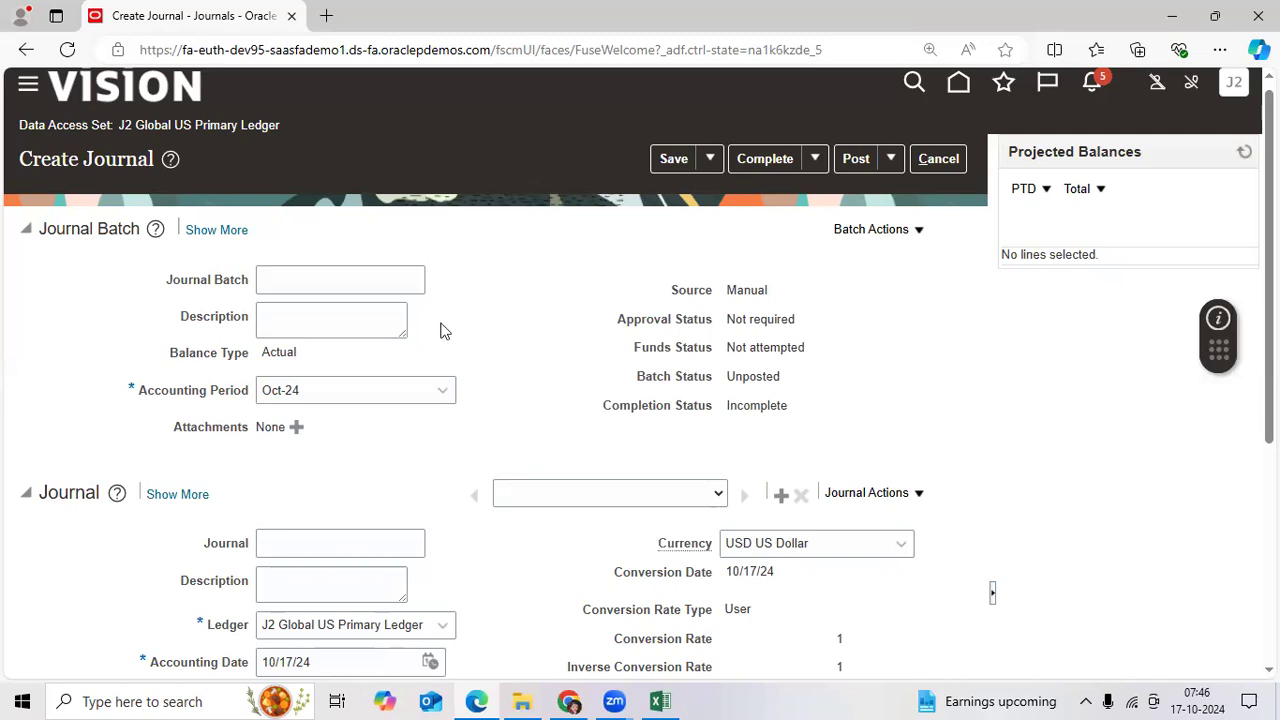
Name the journal batch Test_JE_Batch and use the same text as the batch description
click(352, 279)
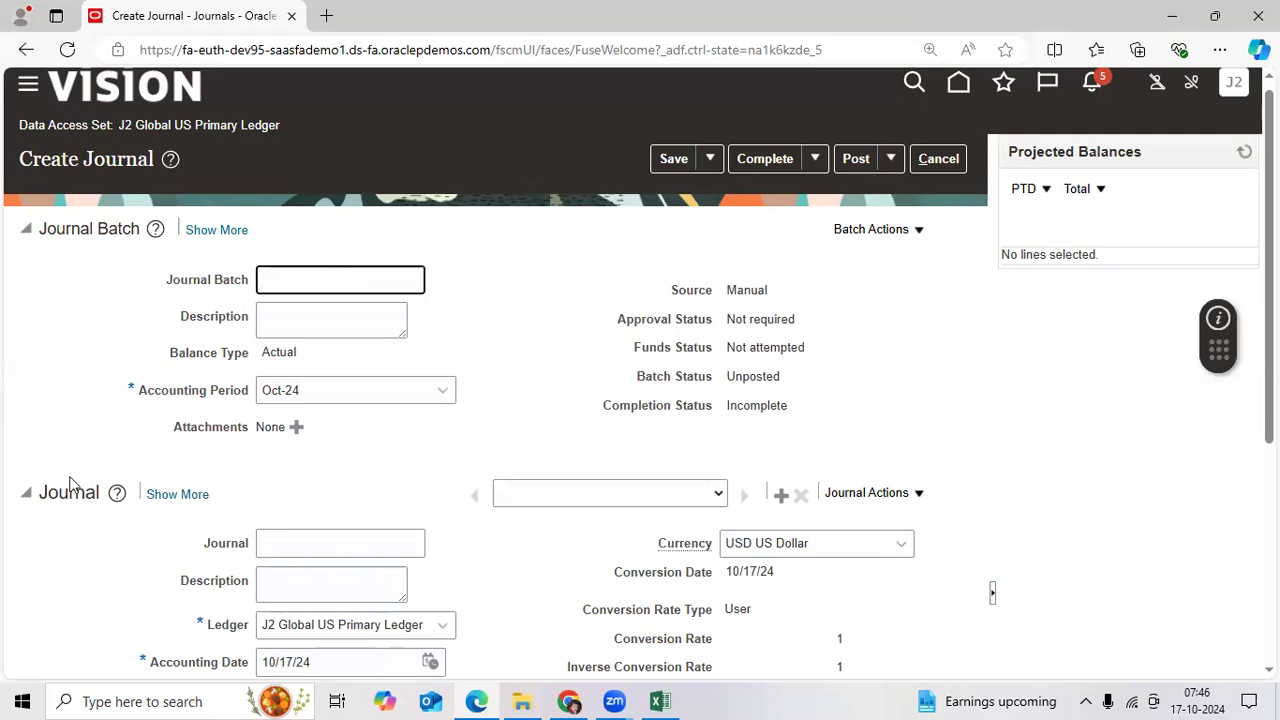
text(Test)
text(_Bat)
text(J)
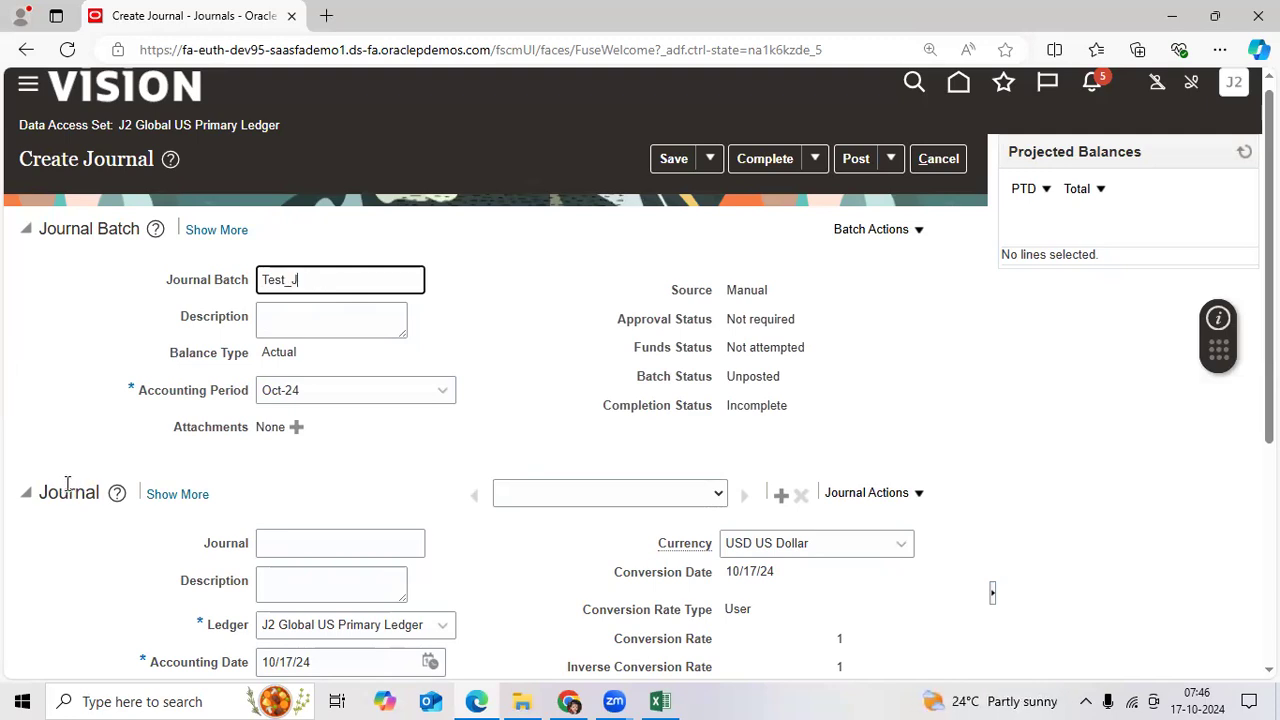
text(E_Batch)
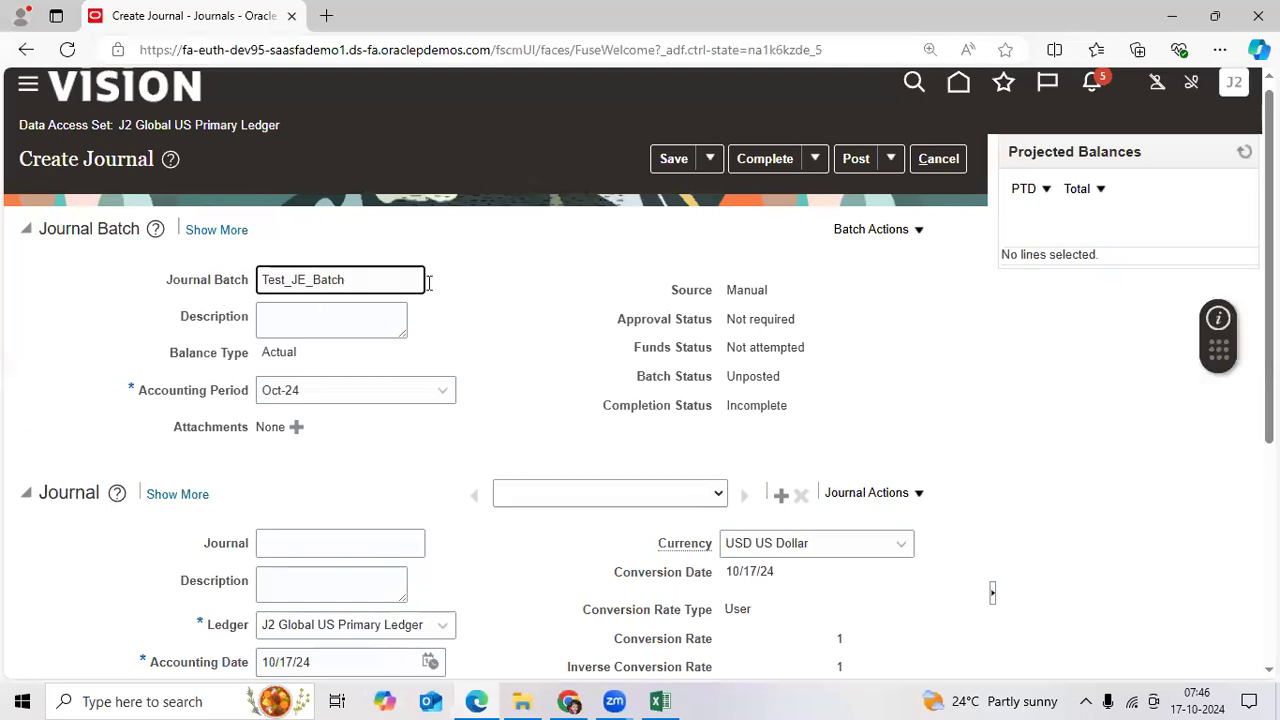
key(ctrl+a)
key(ctrl+c)
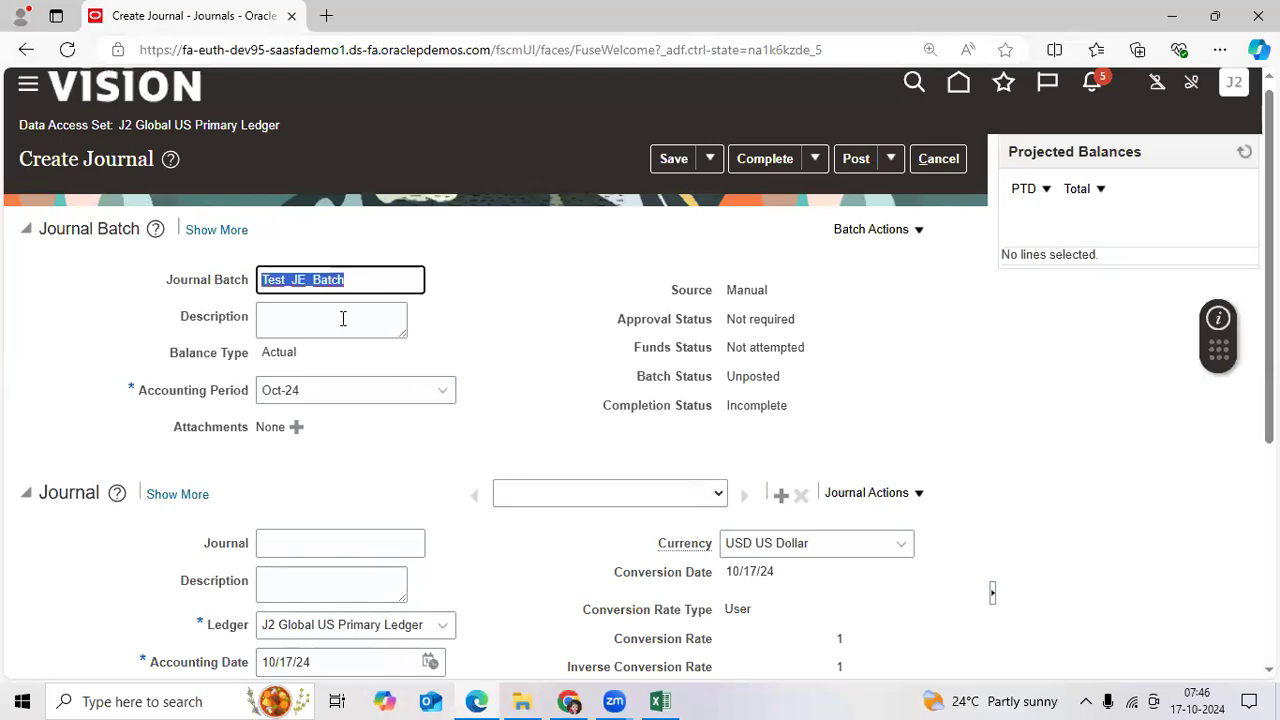
click(343, 318)
key(ctrl+v)
Name the journal Material Purchased and use the same text as the journal description
scroll(344, 360, down, 2)
click(344, 361)
text(Mater)
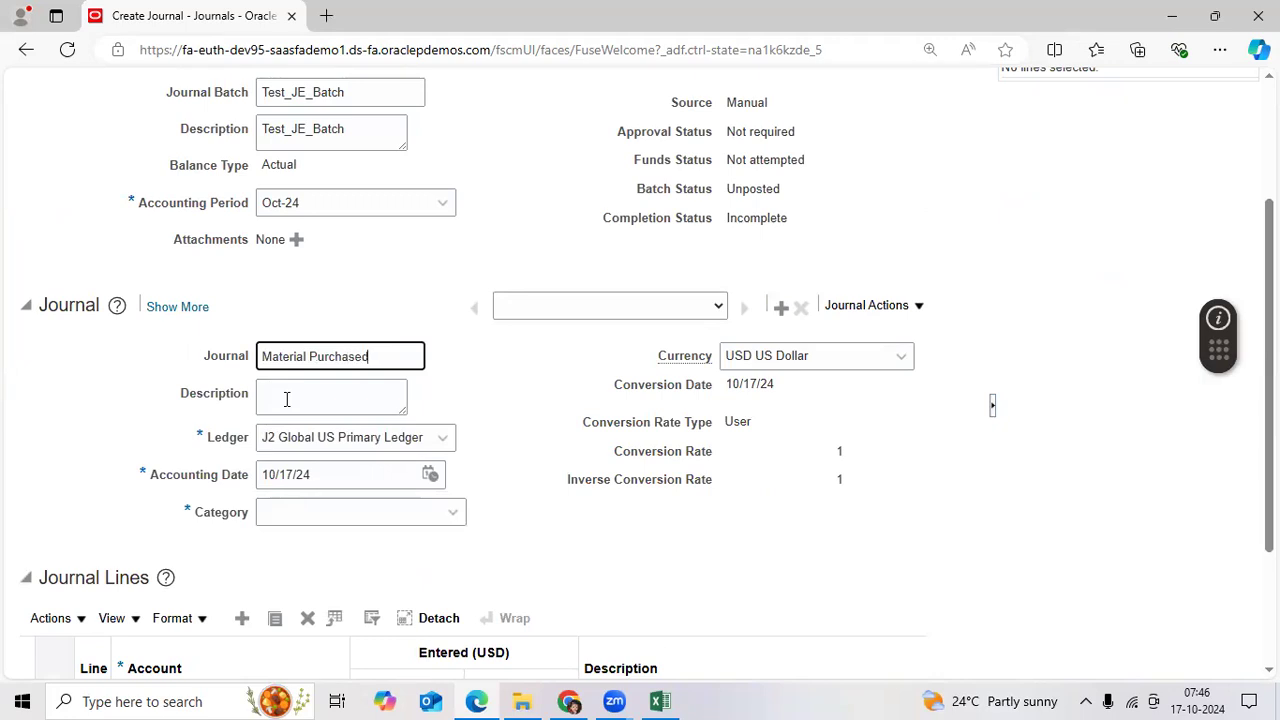
drag(368, 356, 305, 392)
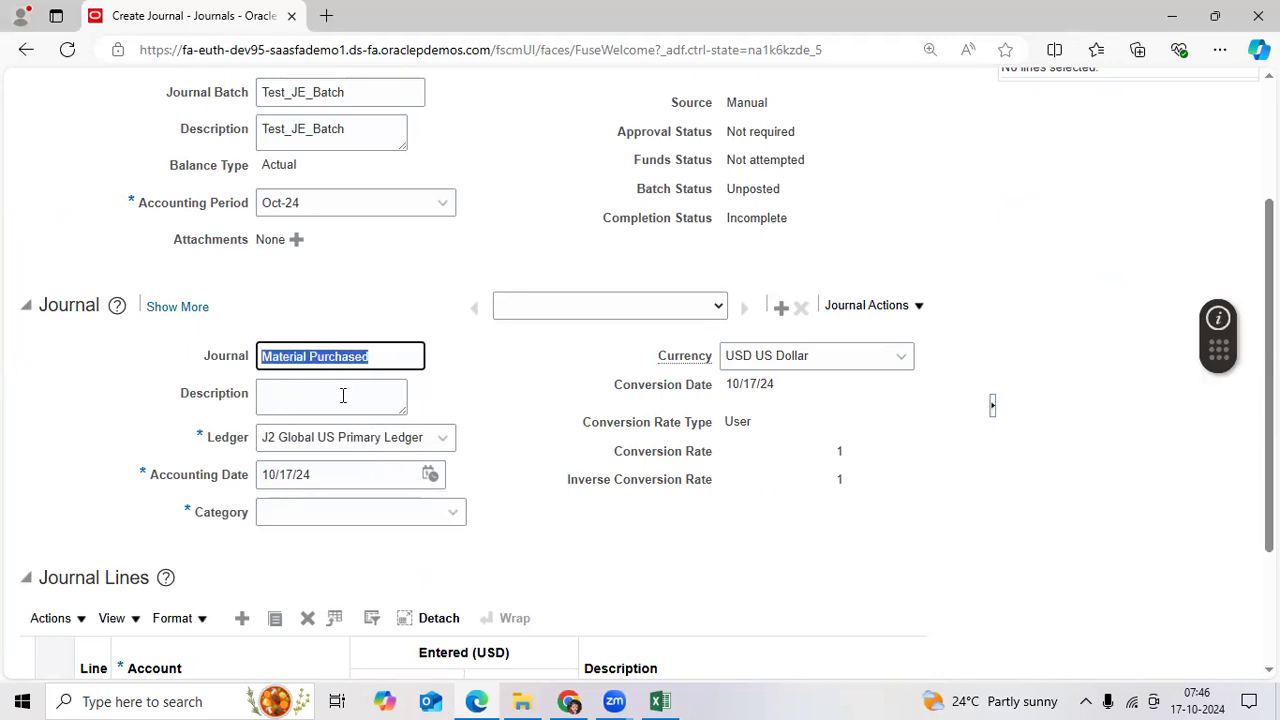
click(344, 393)
key(ctrl+v)
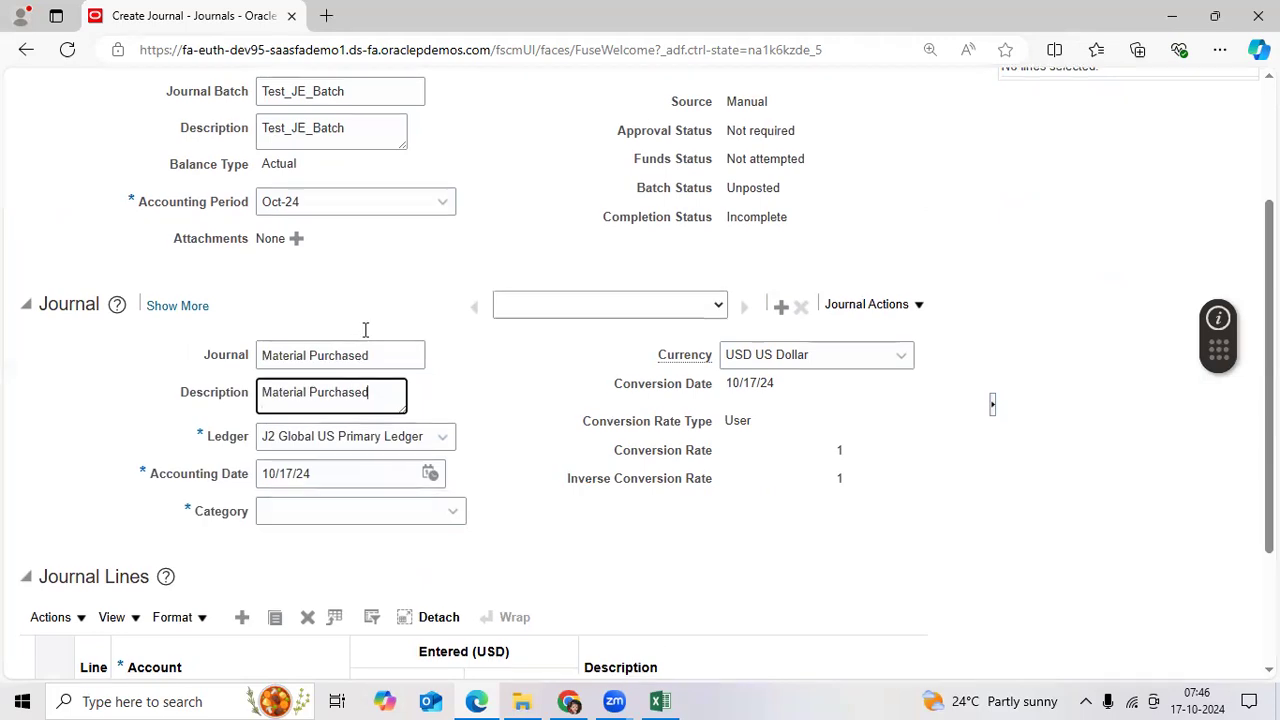
Set the journal's category to Purchase Invoices
scroll(363, 331, down, 2)
click(367, 326)
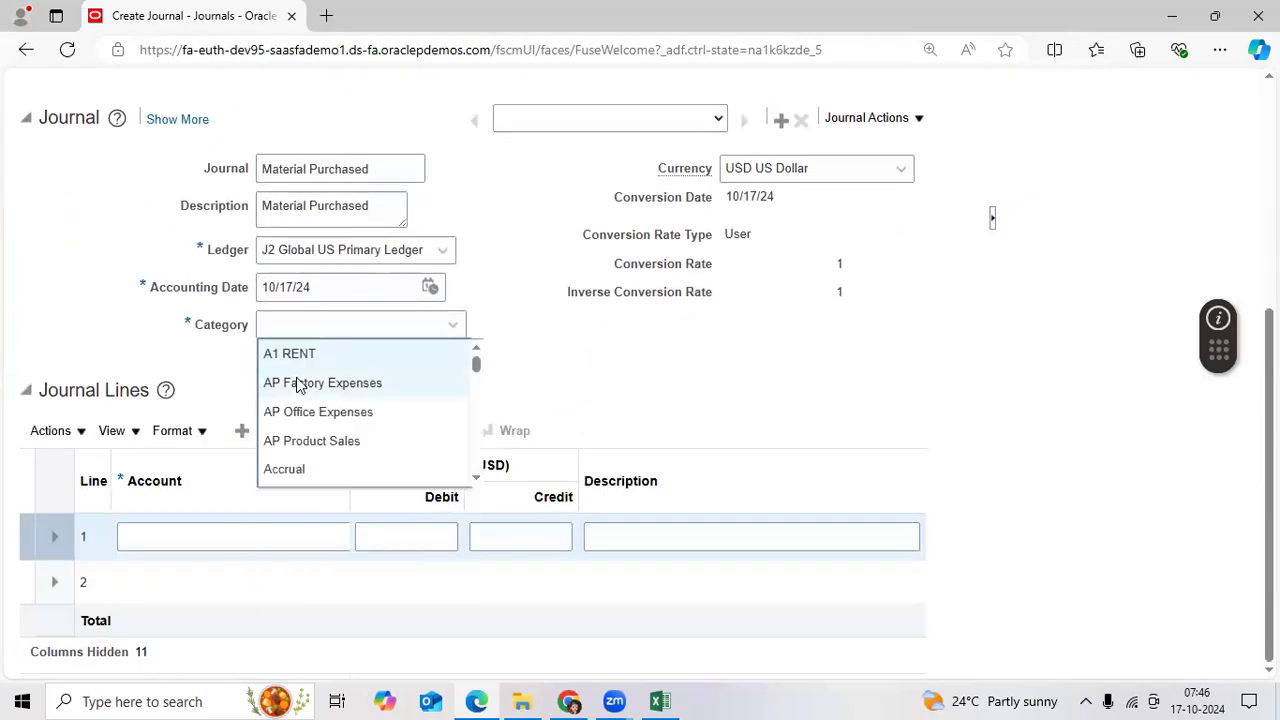
click(298, 385)
click(204, 328)
key(Home)
key(Delete)
key(Delete)
key(Delete)
key(Delete)
key(Delete)
key(Delete)
key(Delete)
key(Delete)
key(Delete)
key(Delete)
key(Delete)
key(Delete)
key(Delete)
key(Delete)
key(Delete)
key(Delete)
key(Delete)
key(Delete)
key(Delete)
text(pur)
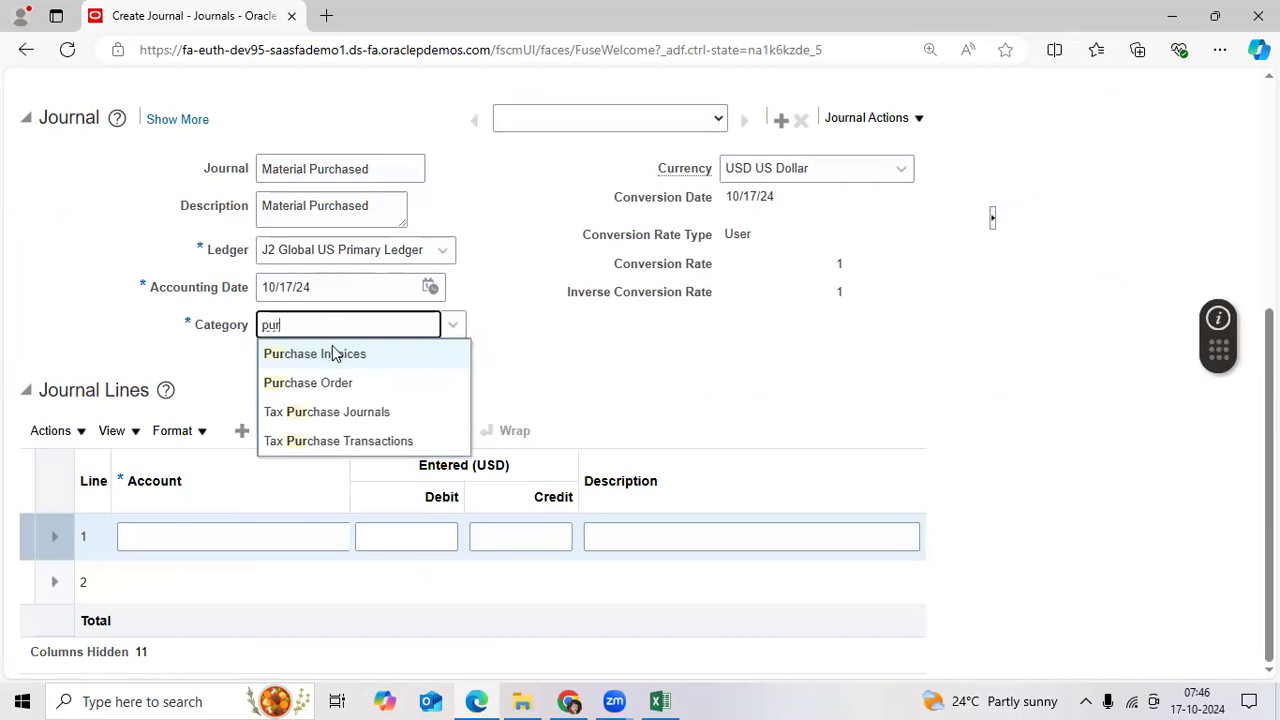
key(Return)
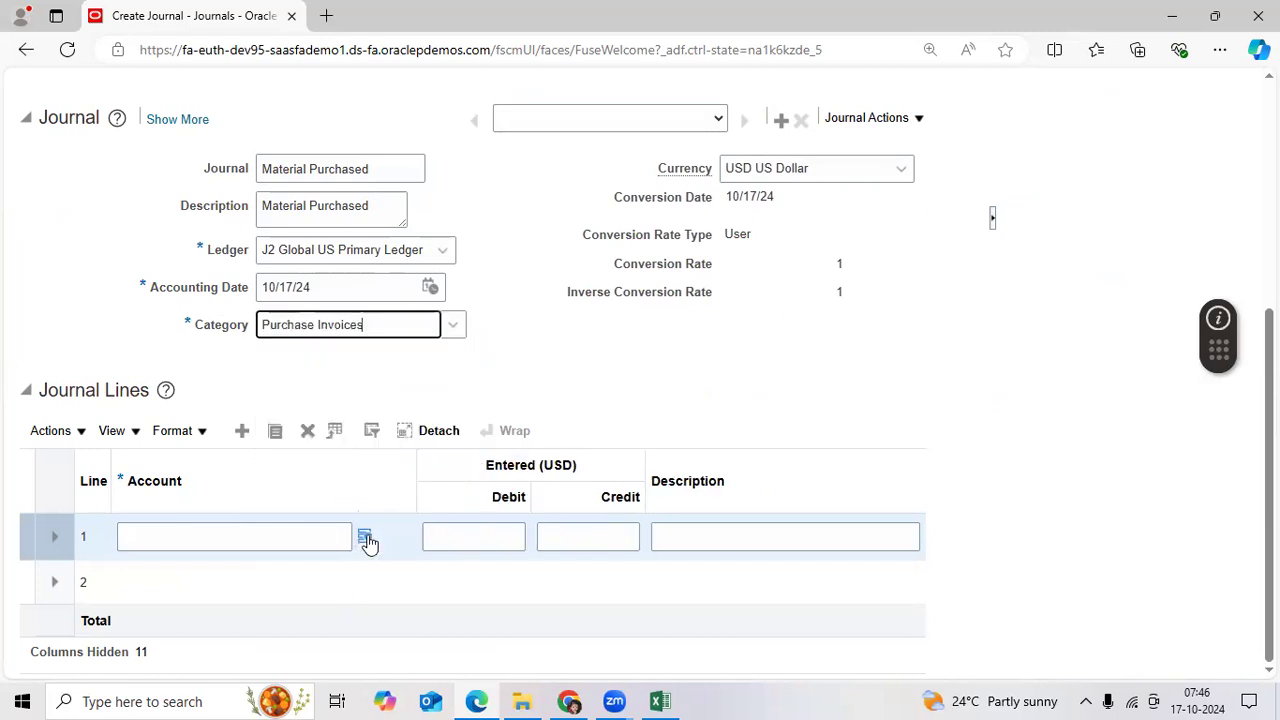
Open the account segment selection for journal line 1 and set the Company segment to 105
click(365, 538)
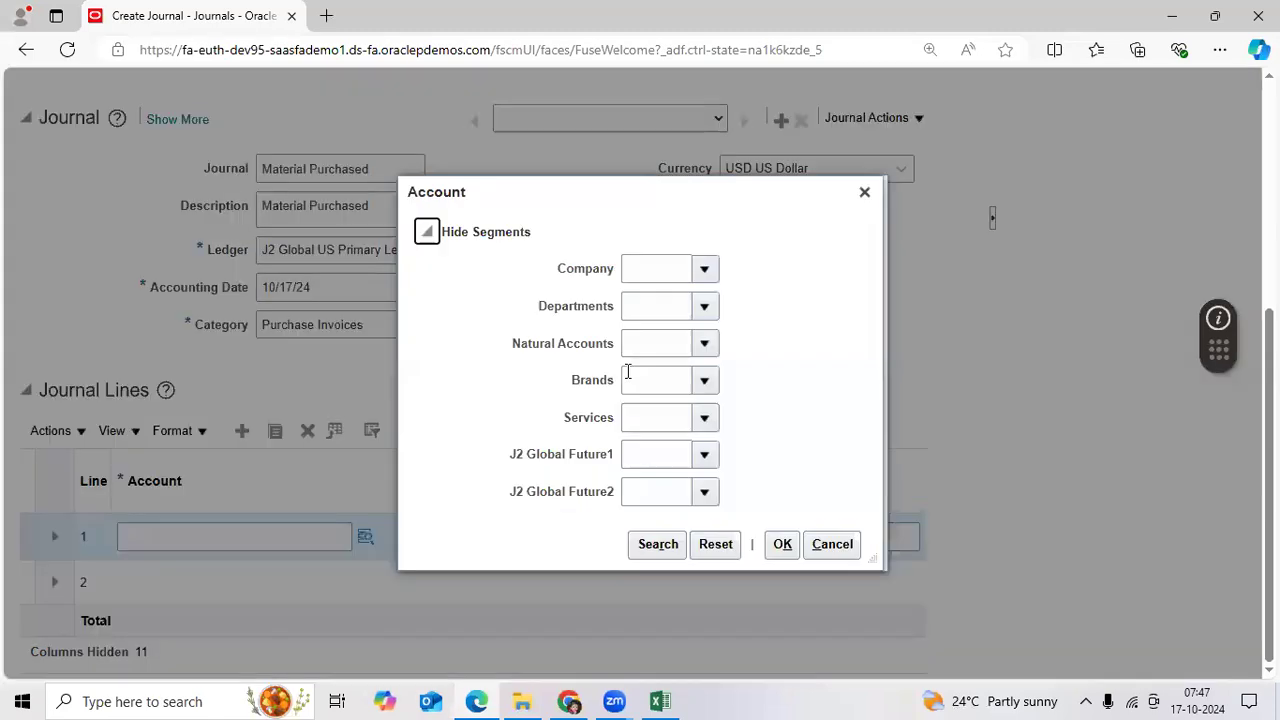
click(706, 271)
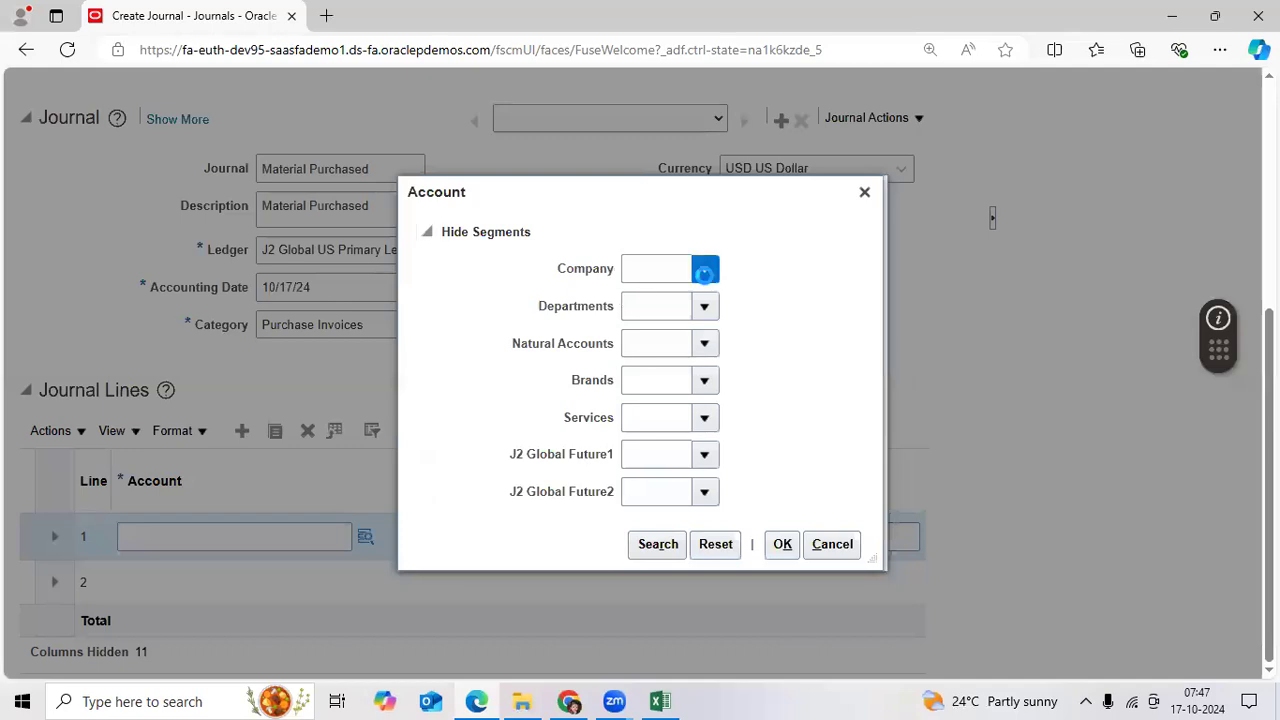
click(734, 316)
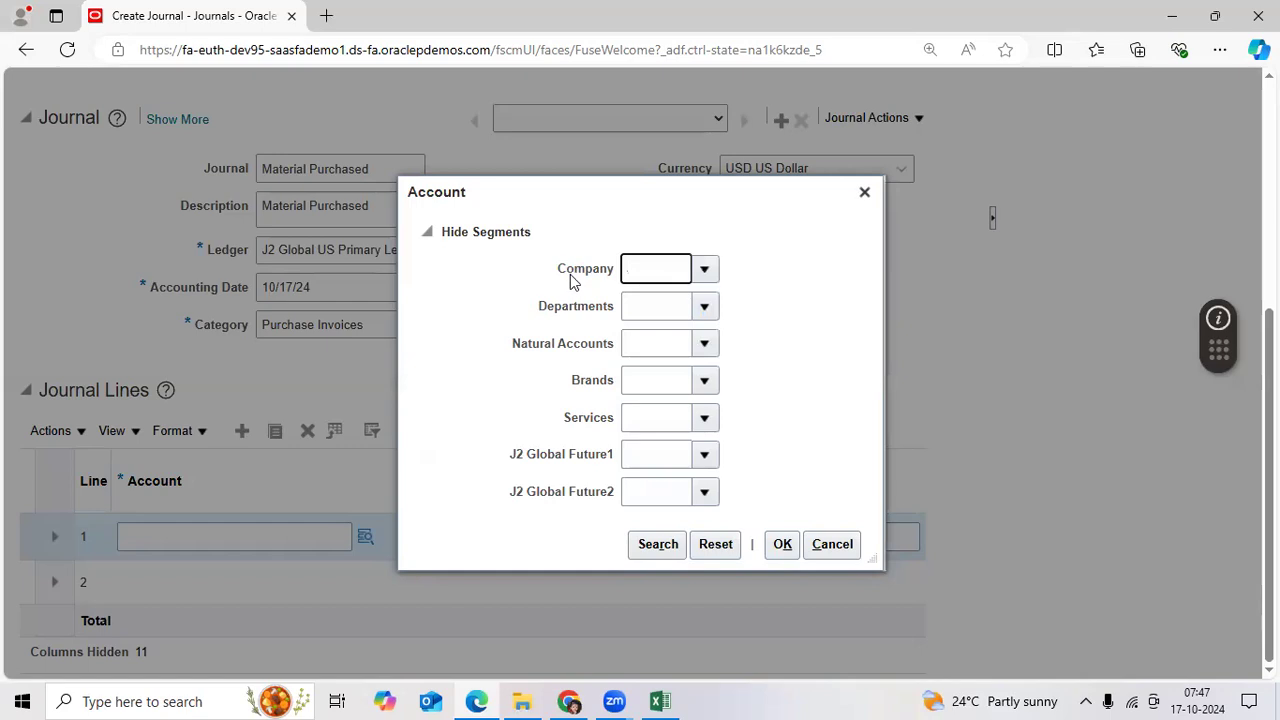
text(105)
drag(557, 270, 615, 277)
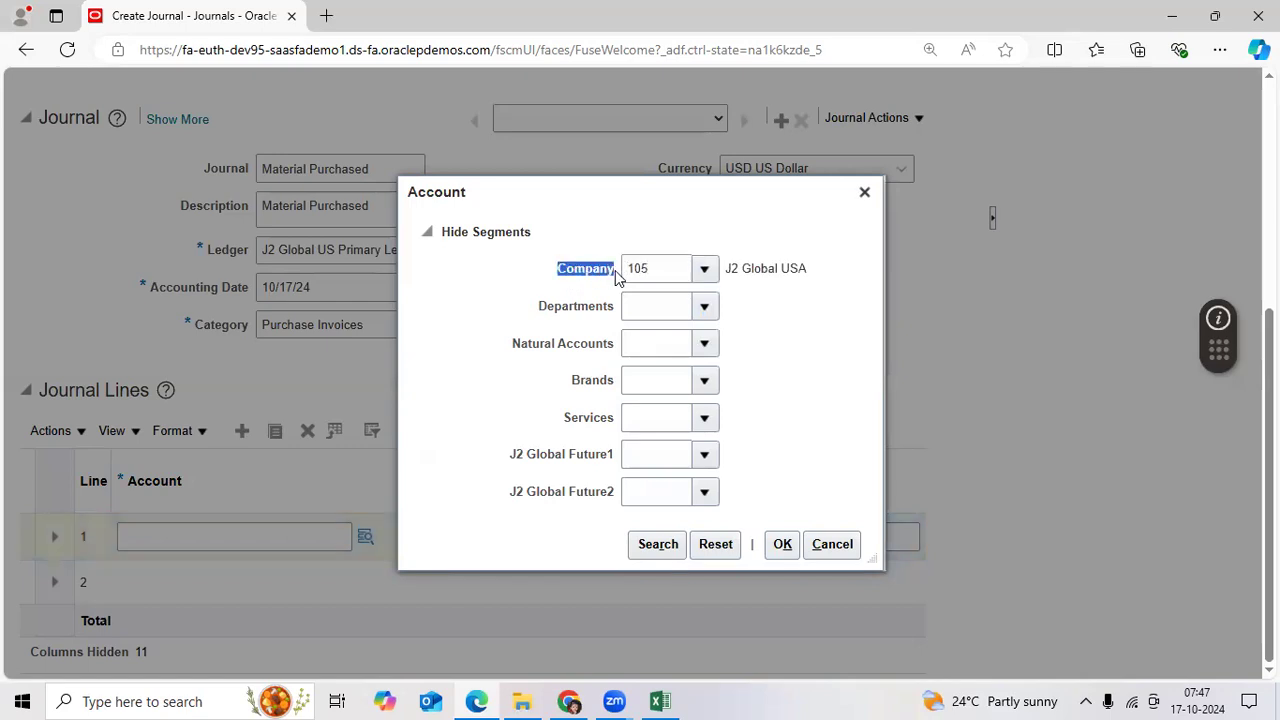
Set the Departments segment of the line 1 account to 000 Default
click(705, 308)
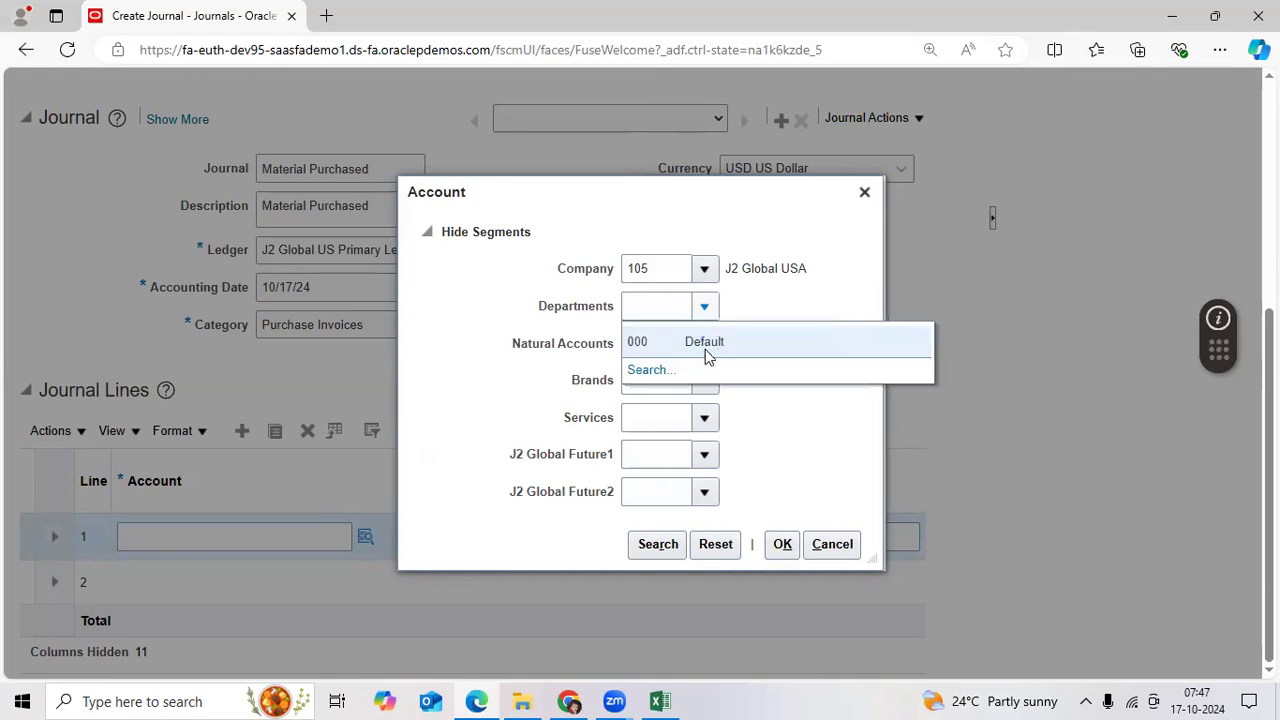
click(766, 386)
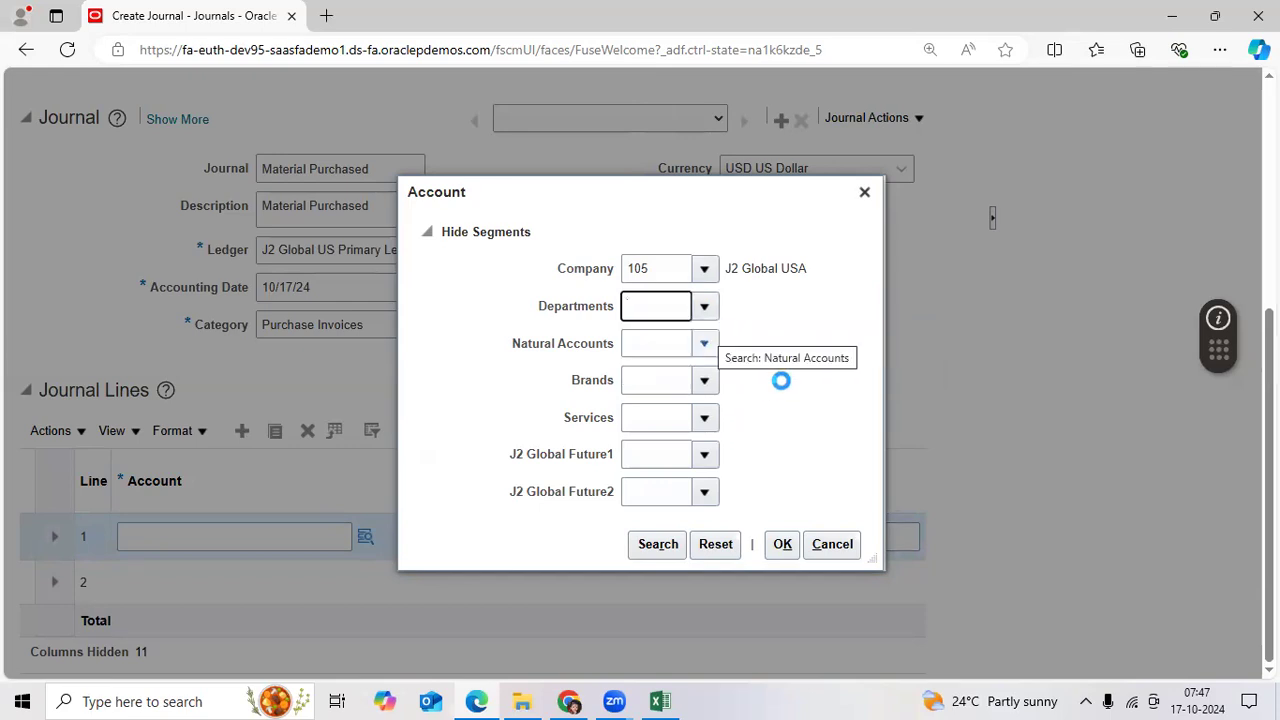
click(782, 532)
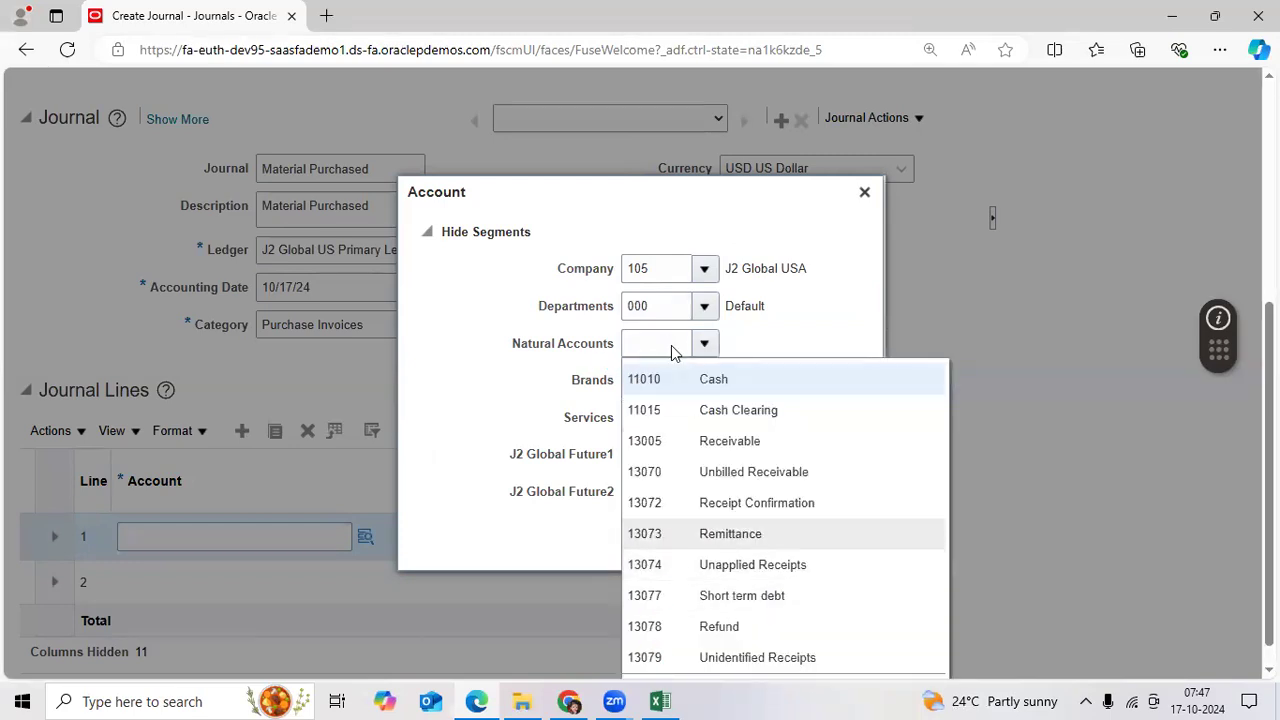
Search the Natural Accounts values for 14, followed by a broader search for 1
click(704, 343)
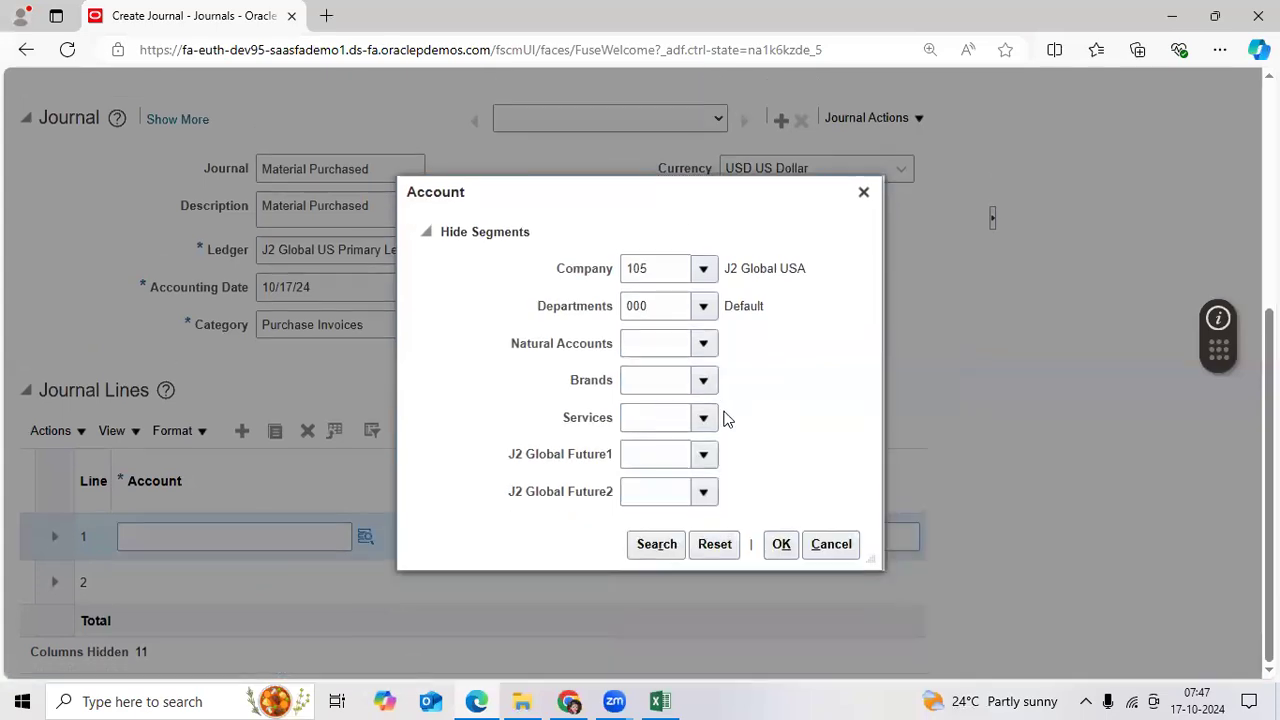
text(14)
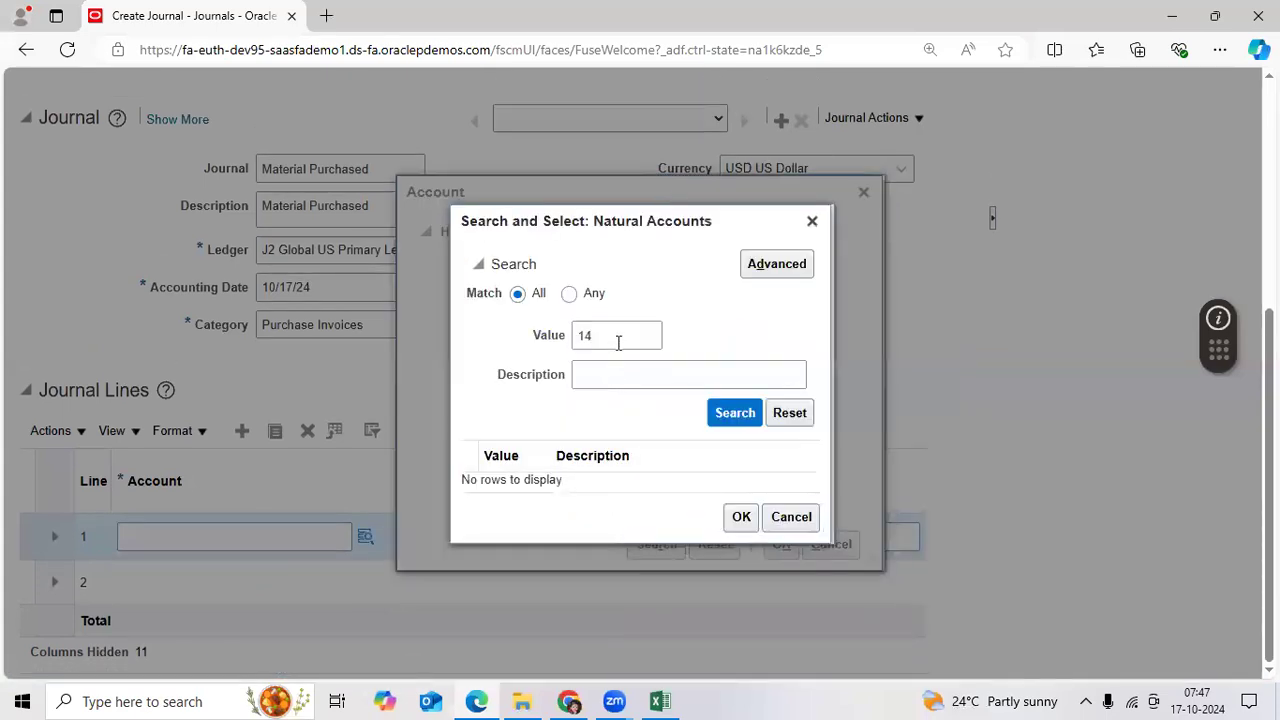
click(621, 336)
key(BackSpace)
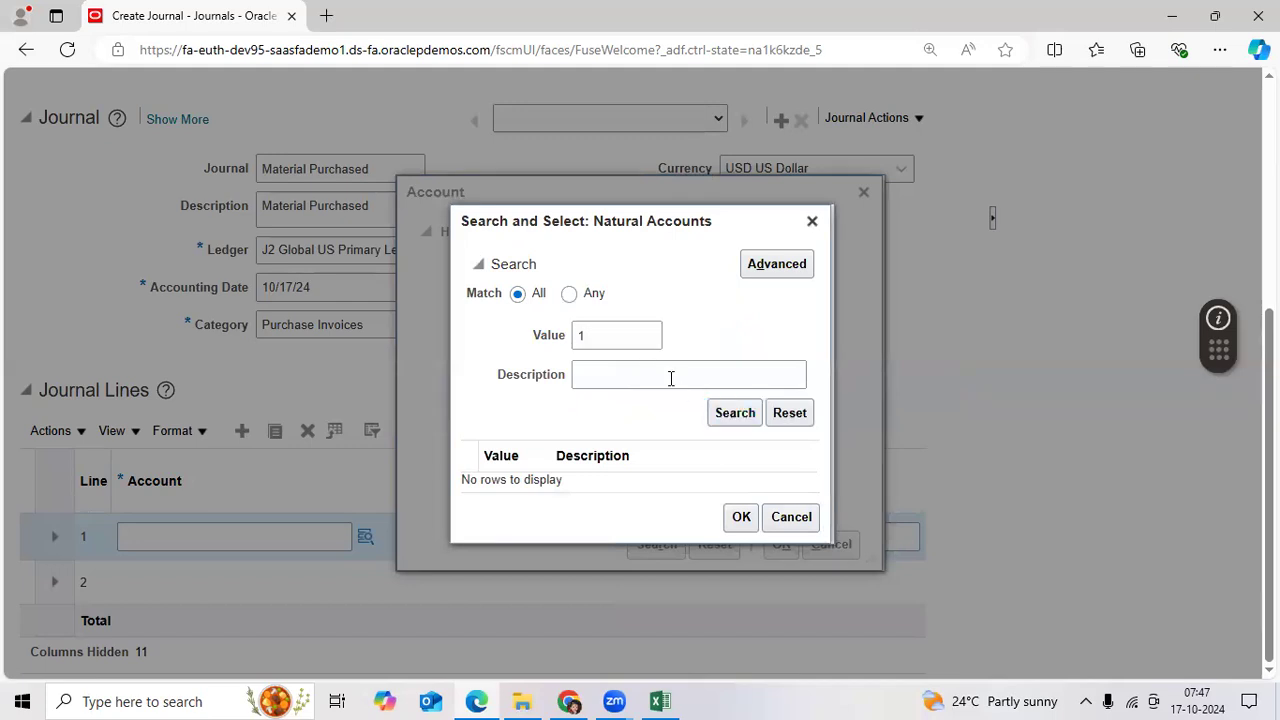
key(Return)
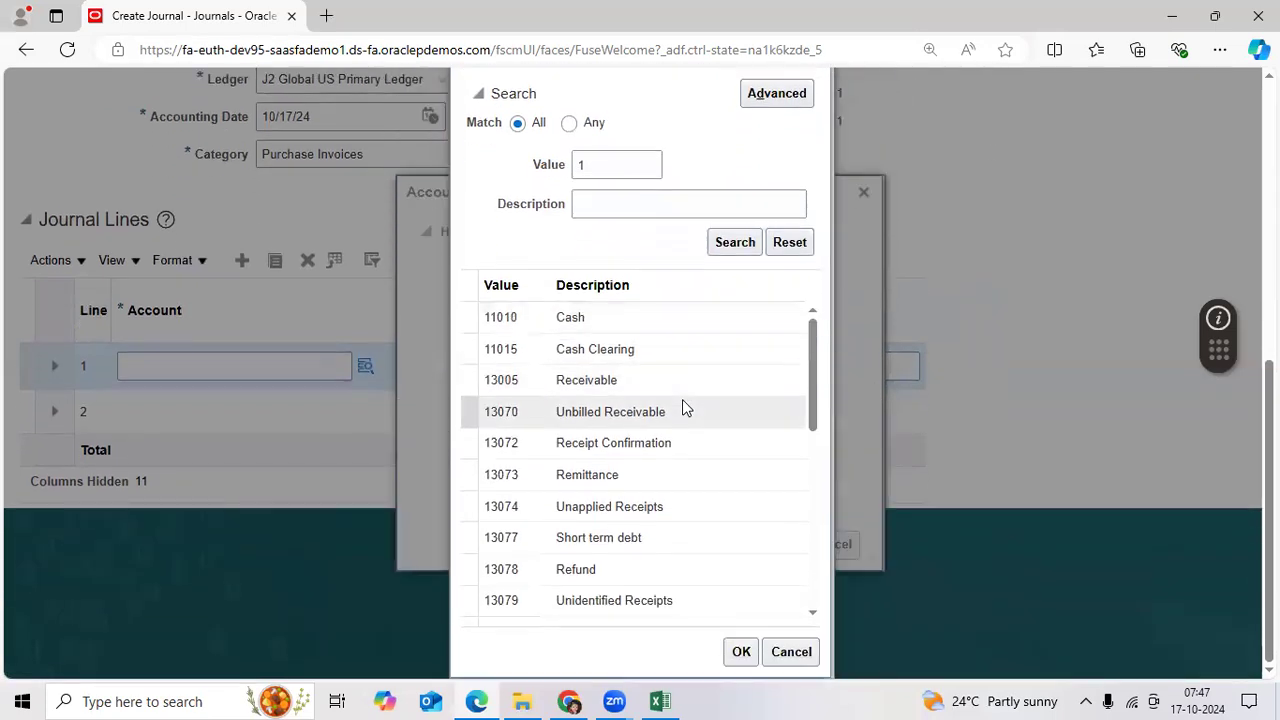
Search the natural accounts for values starting with 5 and choose 52146 Freight for the segment
click(574, 166)
key(ctrl+a)
text(5)
click(505, 388)
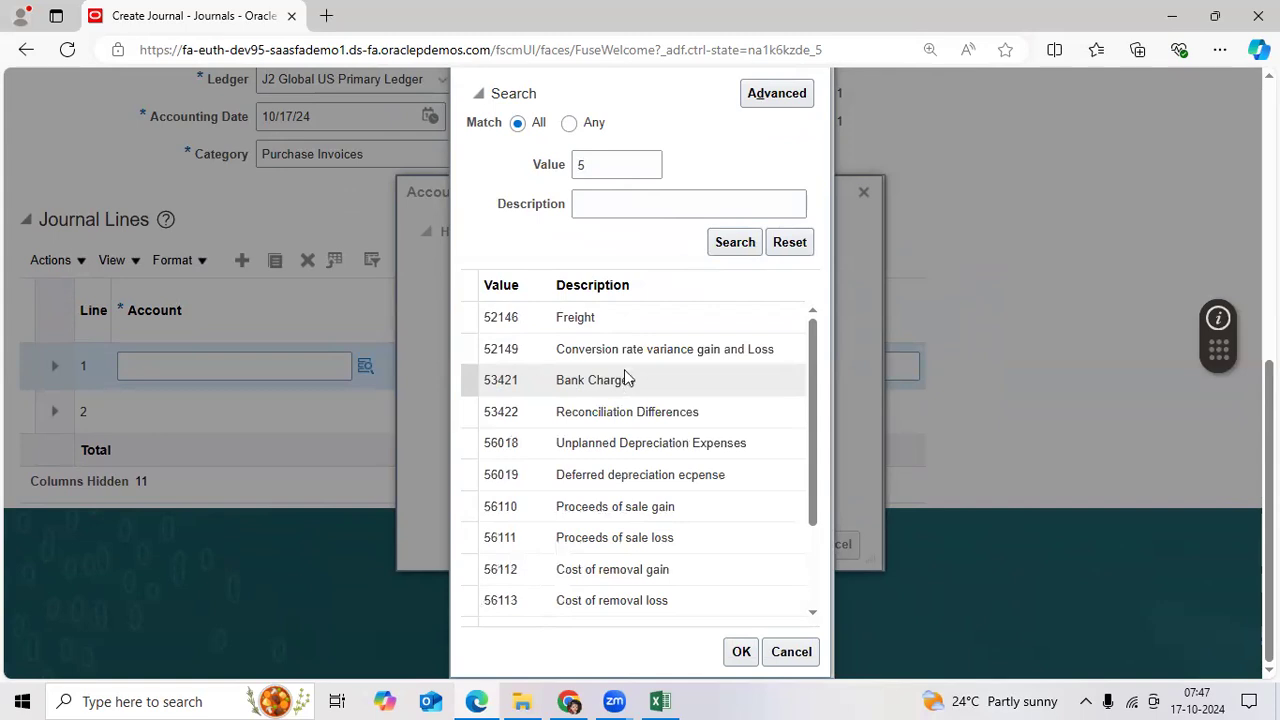
click(636, 318)
click(740, 651)
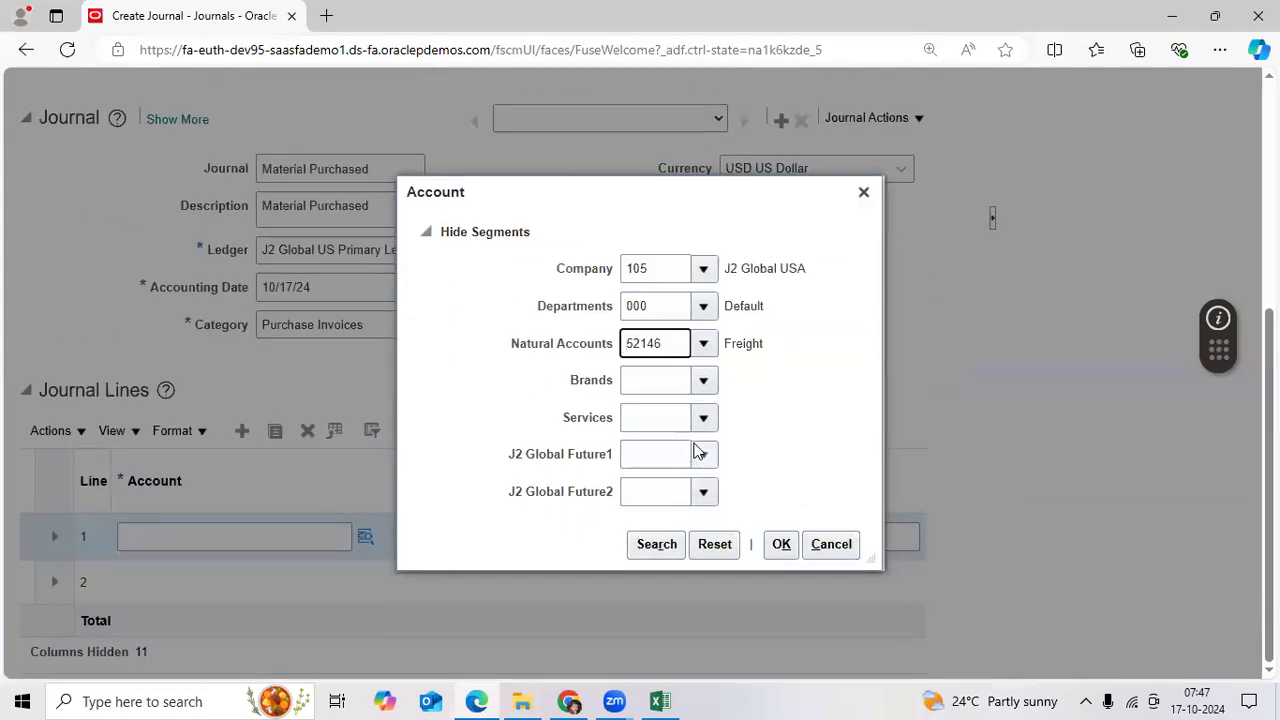
Clear the Freight value from the Natural Accounts segment and enter 14 in its place
click(703, 380)
click(663, 466)
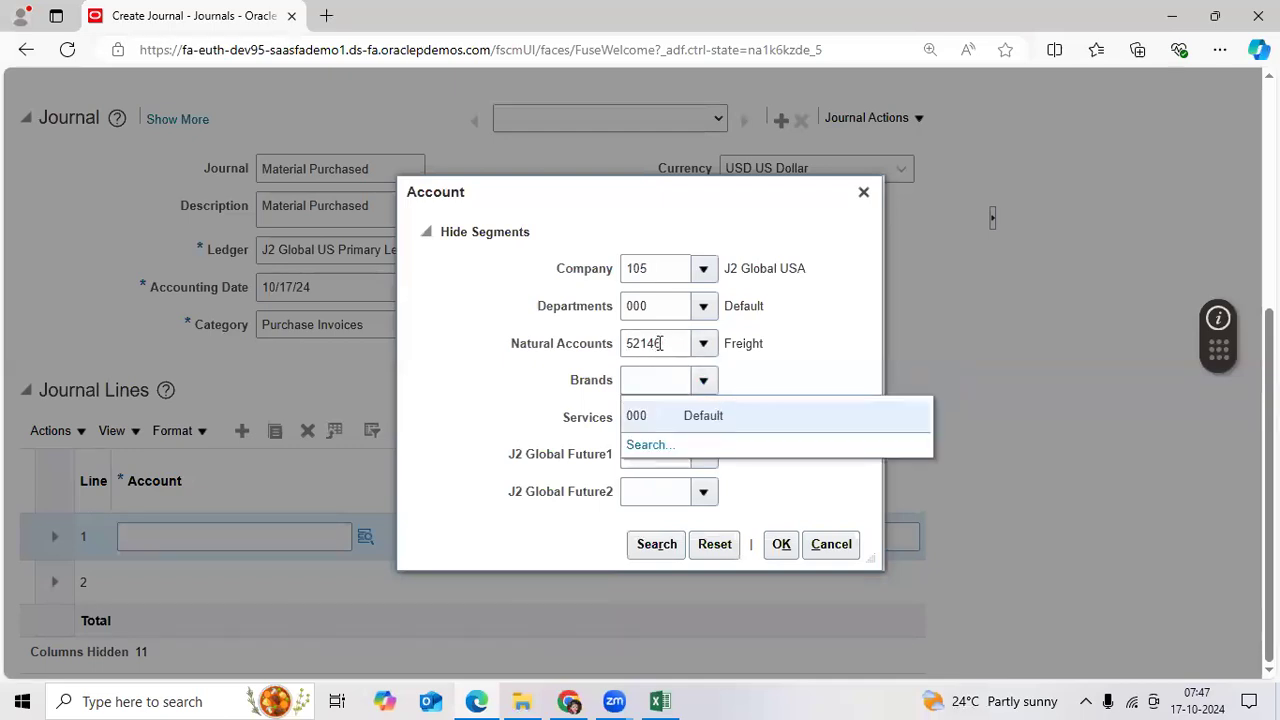
drag(660, 345, 606, 350)
key(BackSpace)
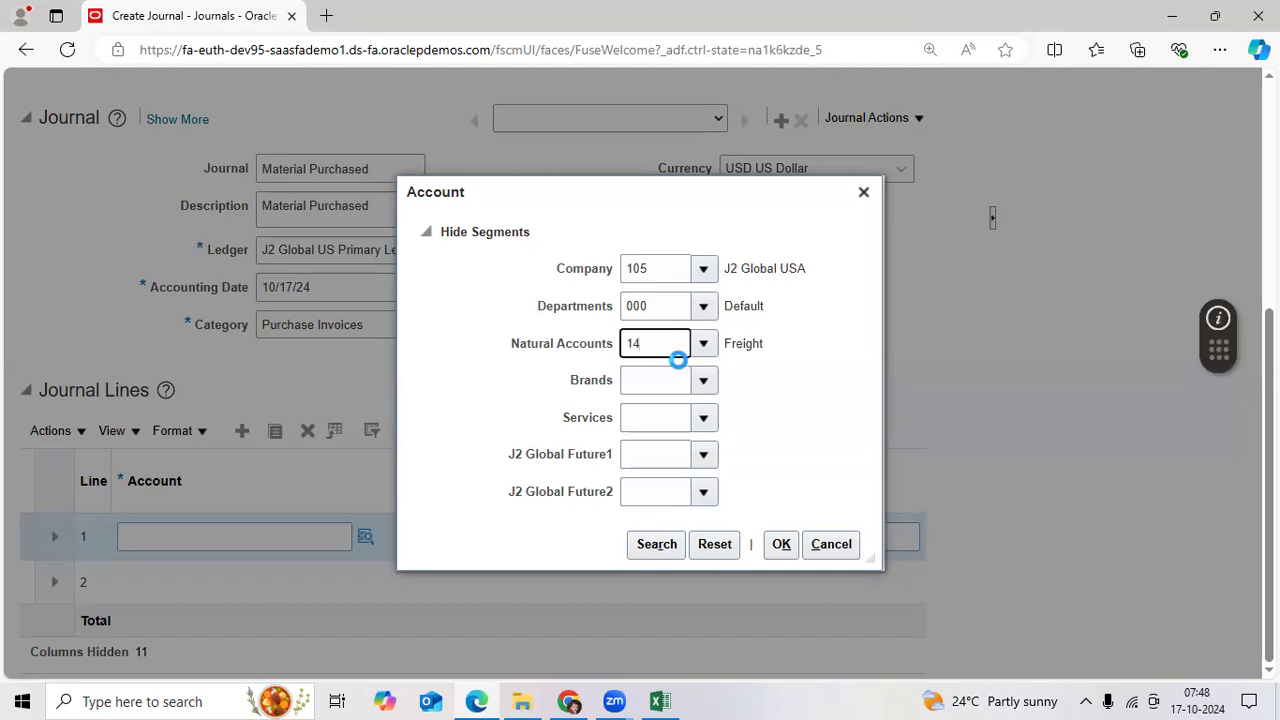
Search the natural accounts for values starting with 1 and look through the list for a suitable purchase account
click(705, 344)
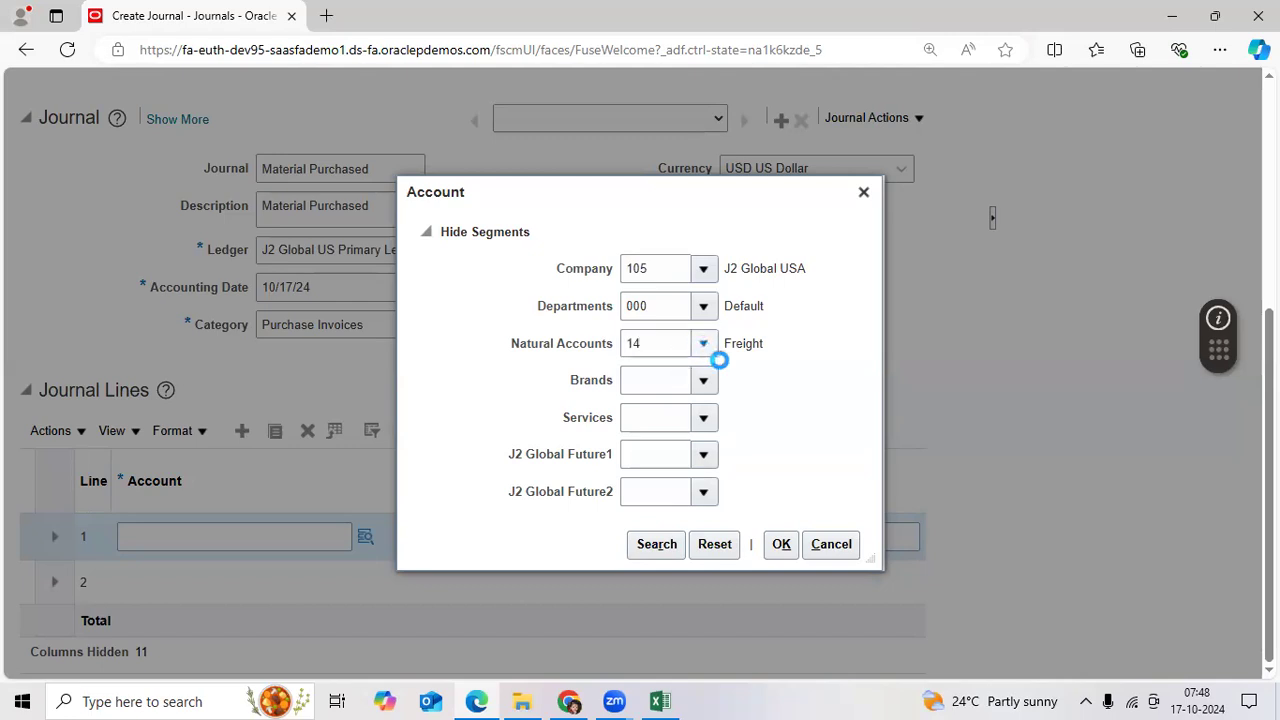
scroll(832, 525, down, 5)
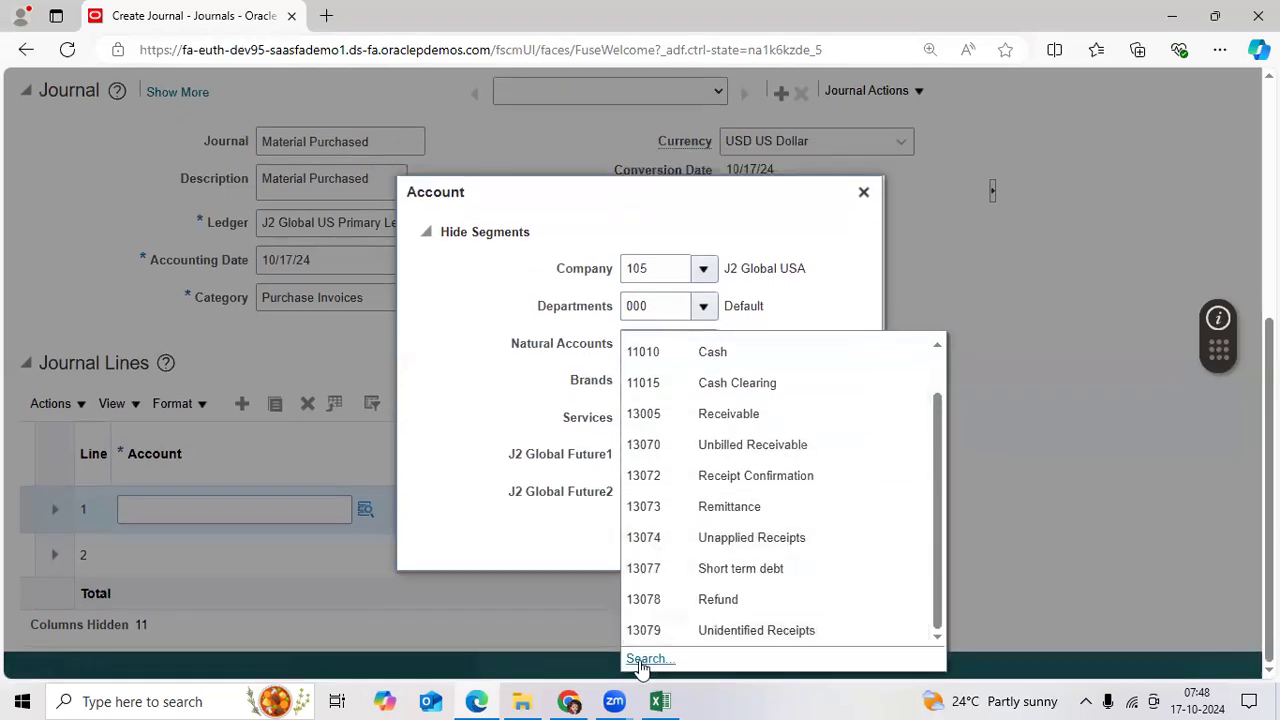
click(645, 318)
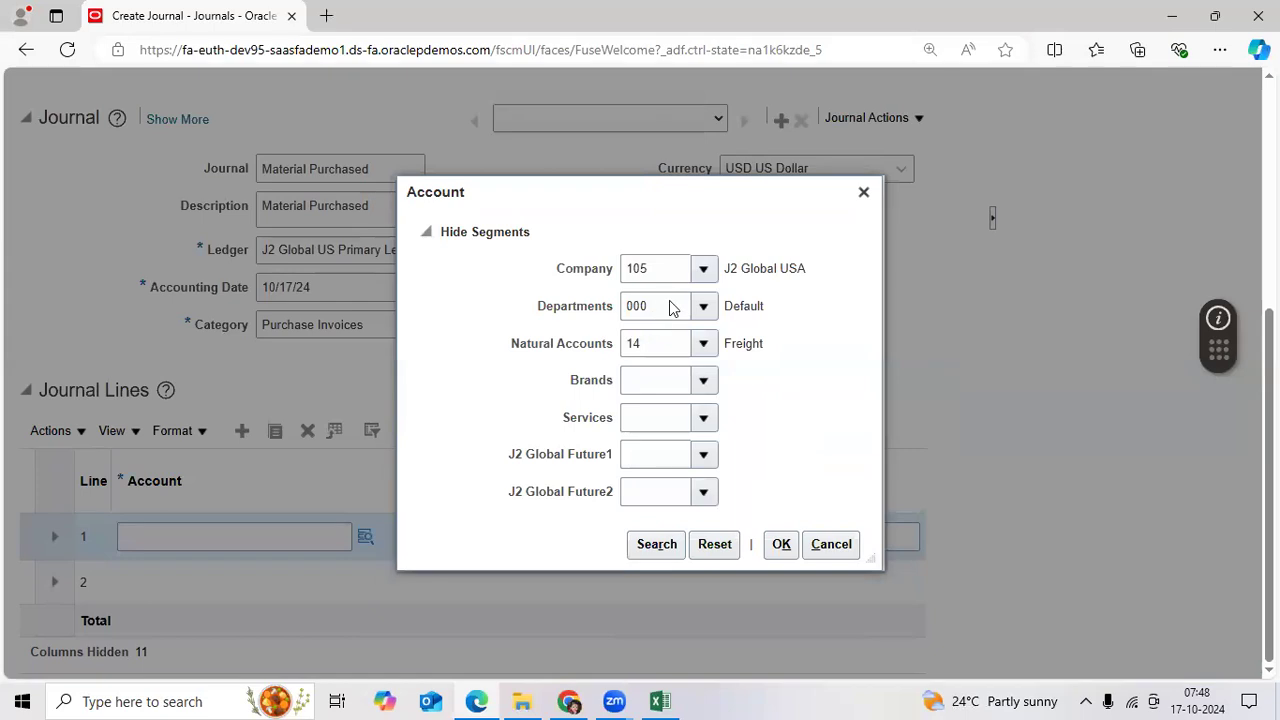
key(BackSpace)
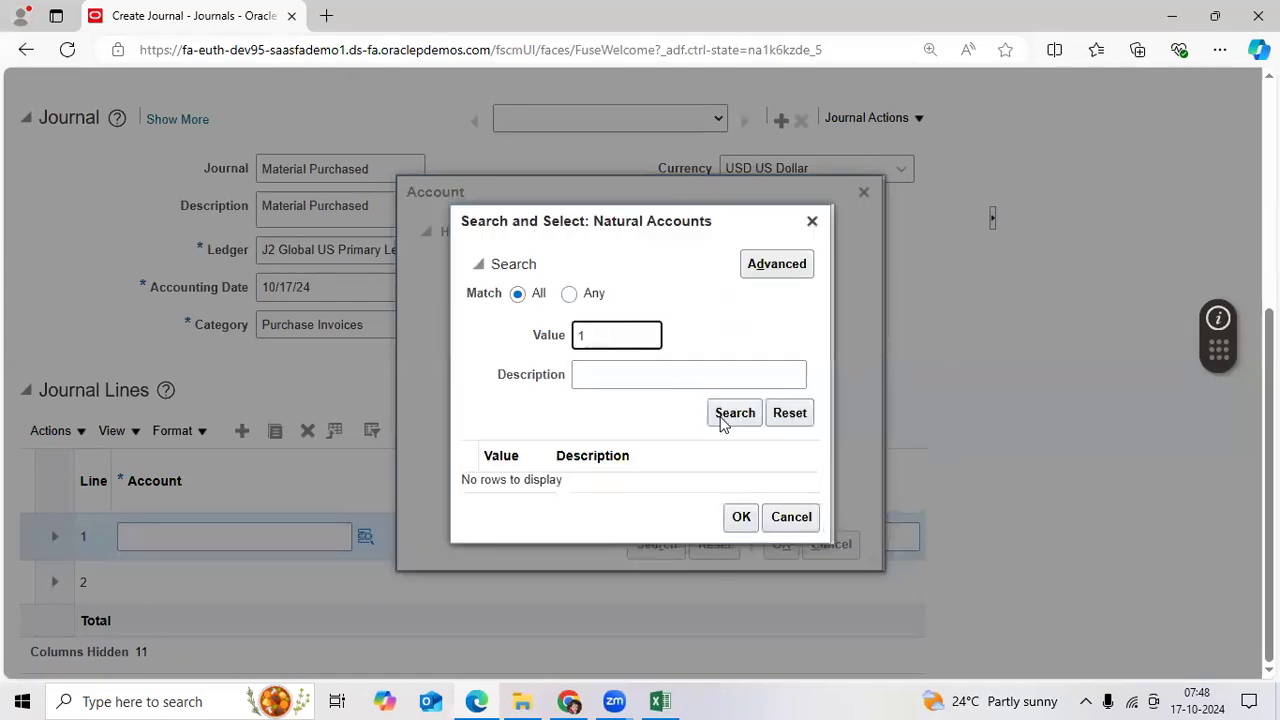
click(735, 412)
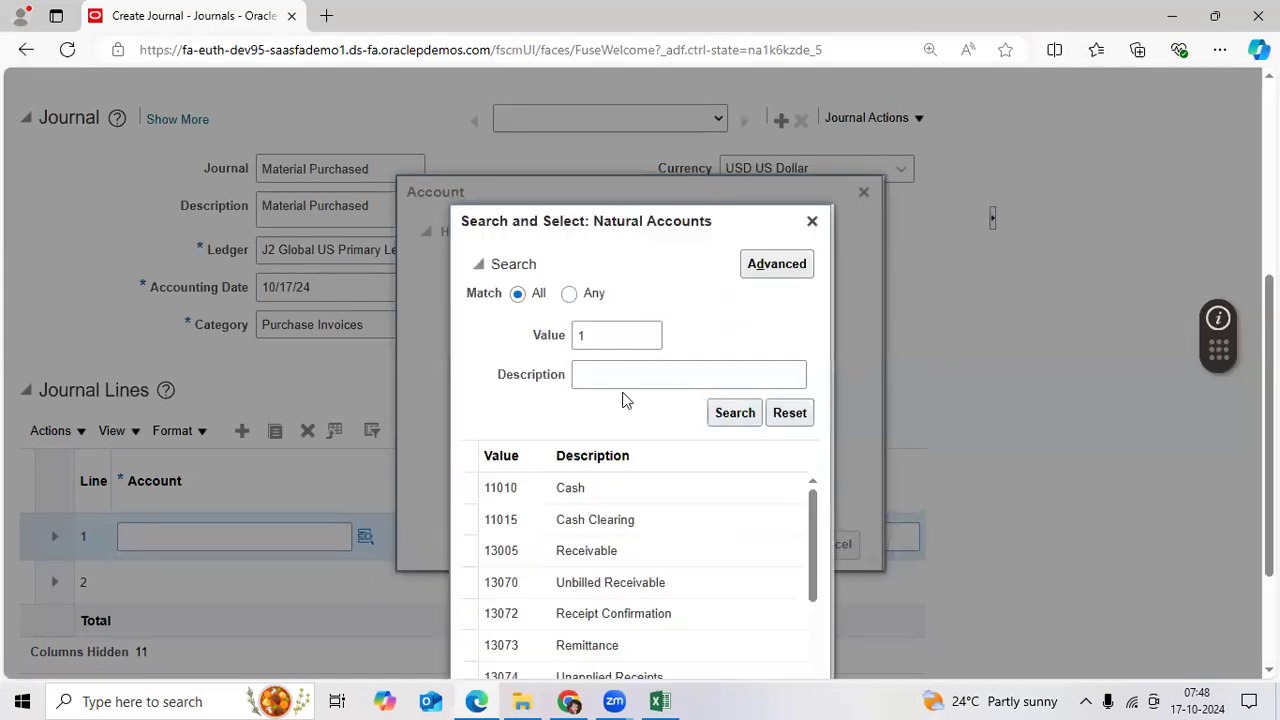
scroll(691, 550, down, 5)
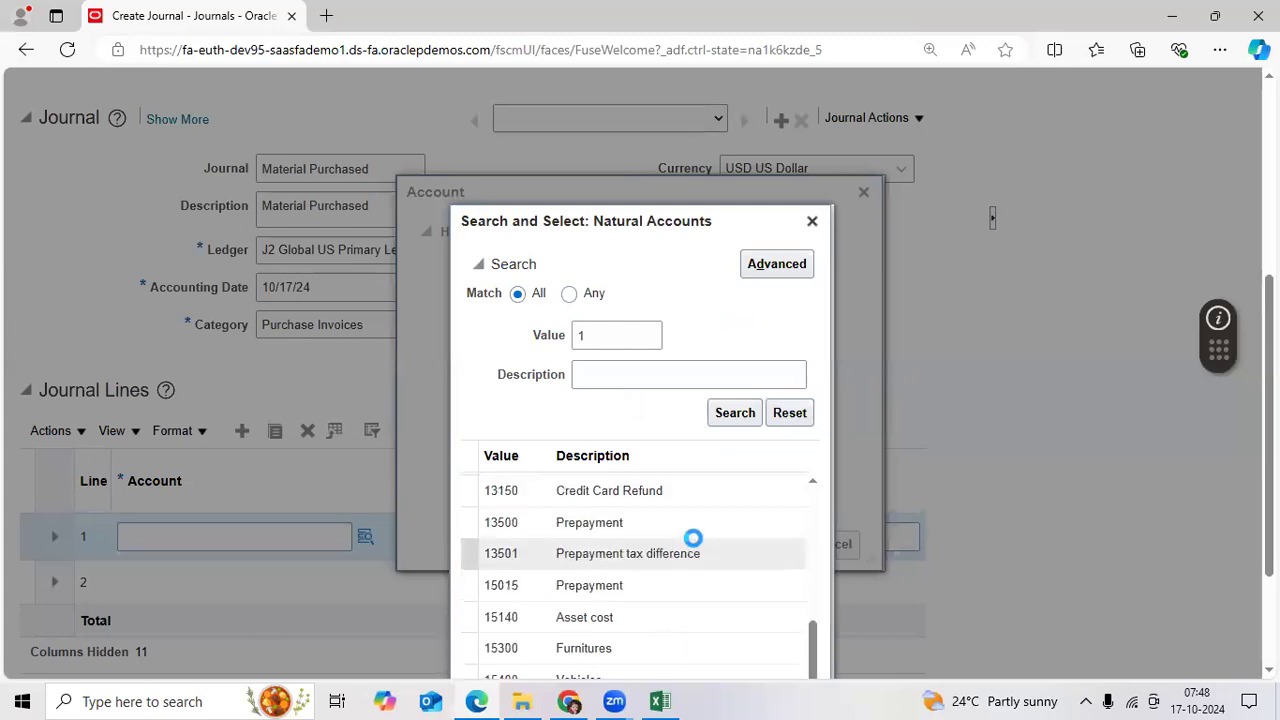
scroll(691, 540, down, 2)
scroll(691, 545, down, 3)
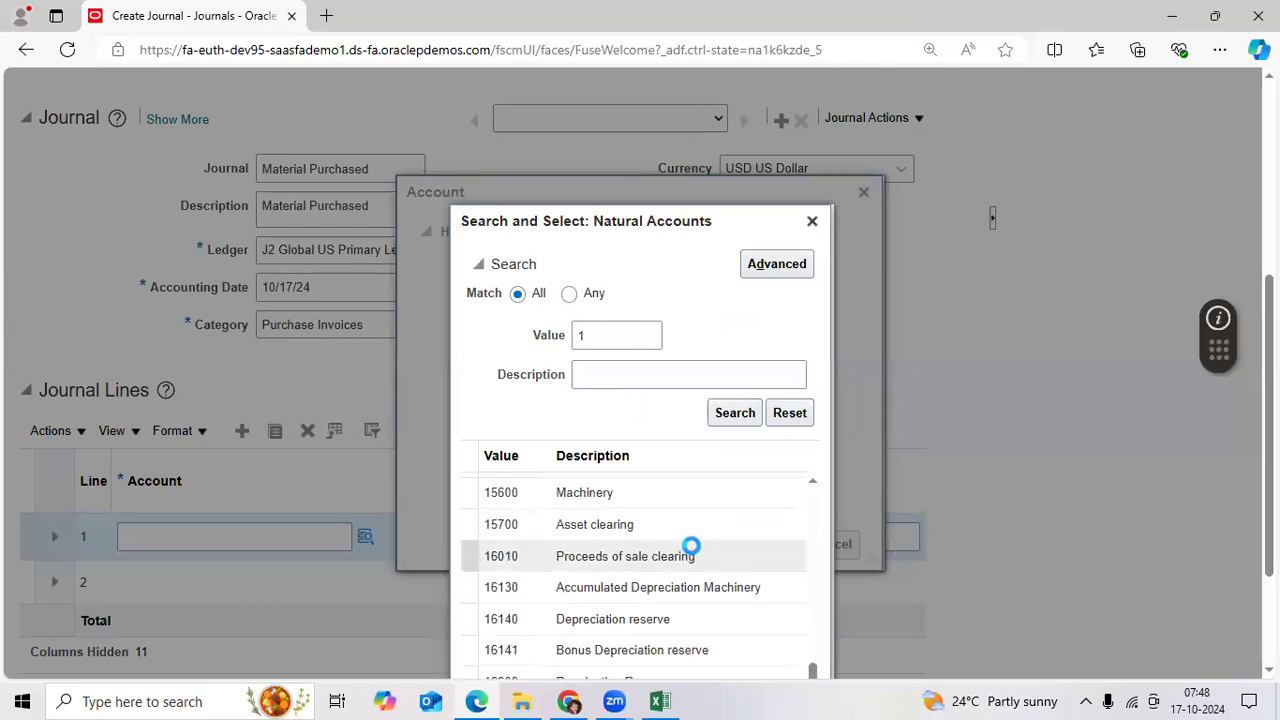
scroll(530, 308, down, 2)
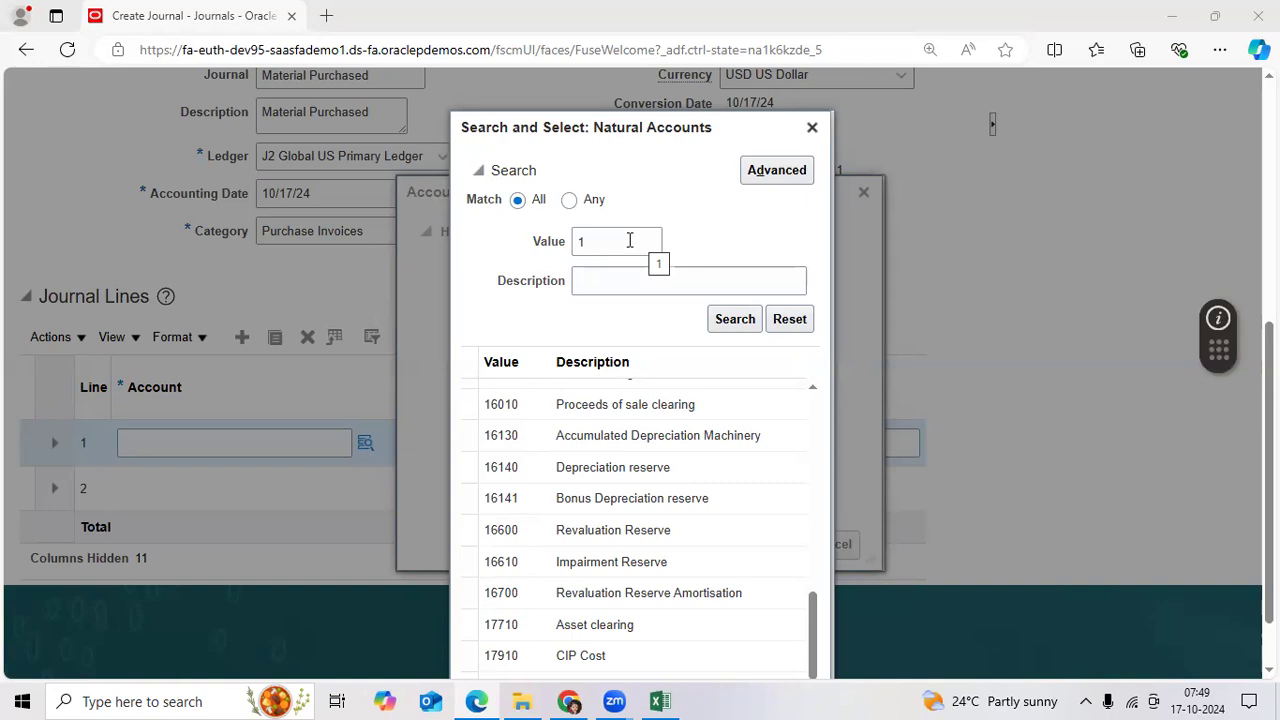
Search the natural accounts for 14 and set the Natural Accounts segment to 14010 Material
text(4)
click(716, 320)
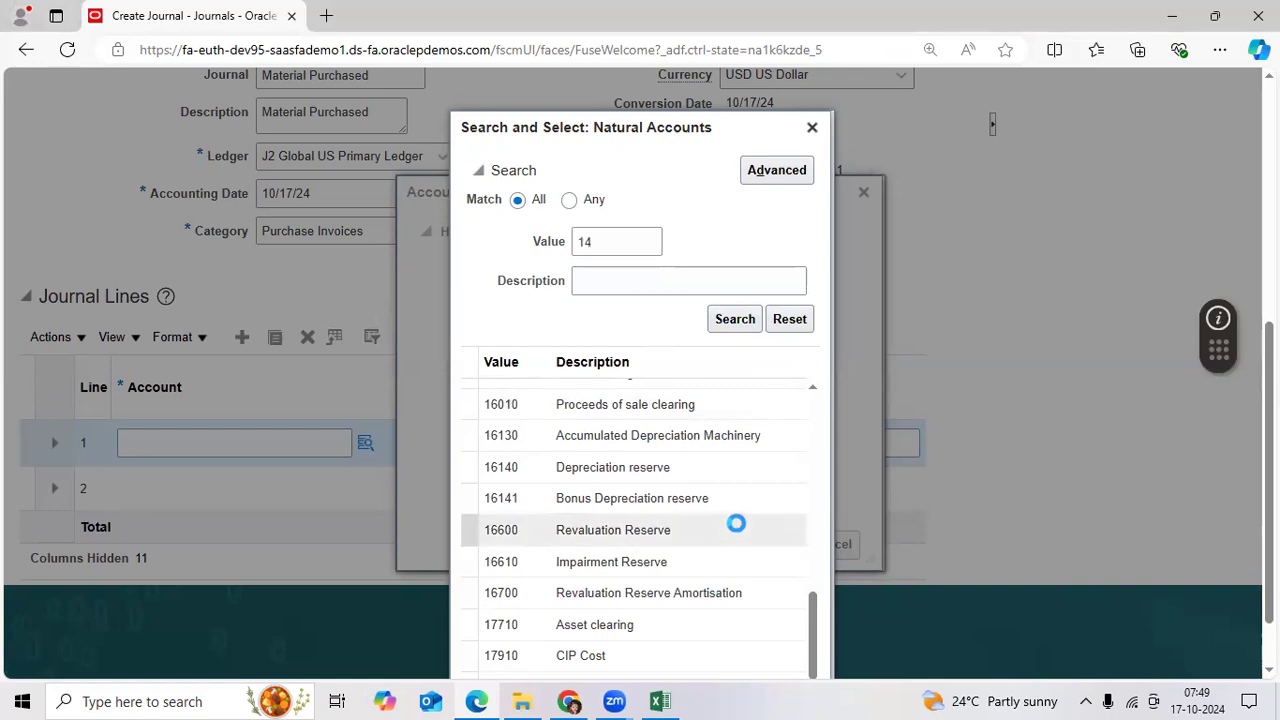
click(636, 340)
key(BackSpace)
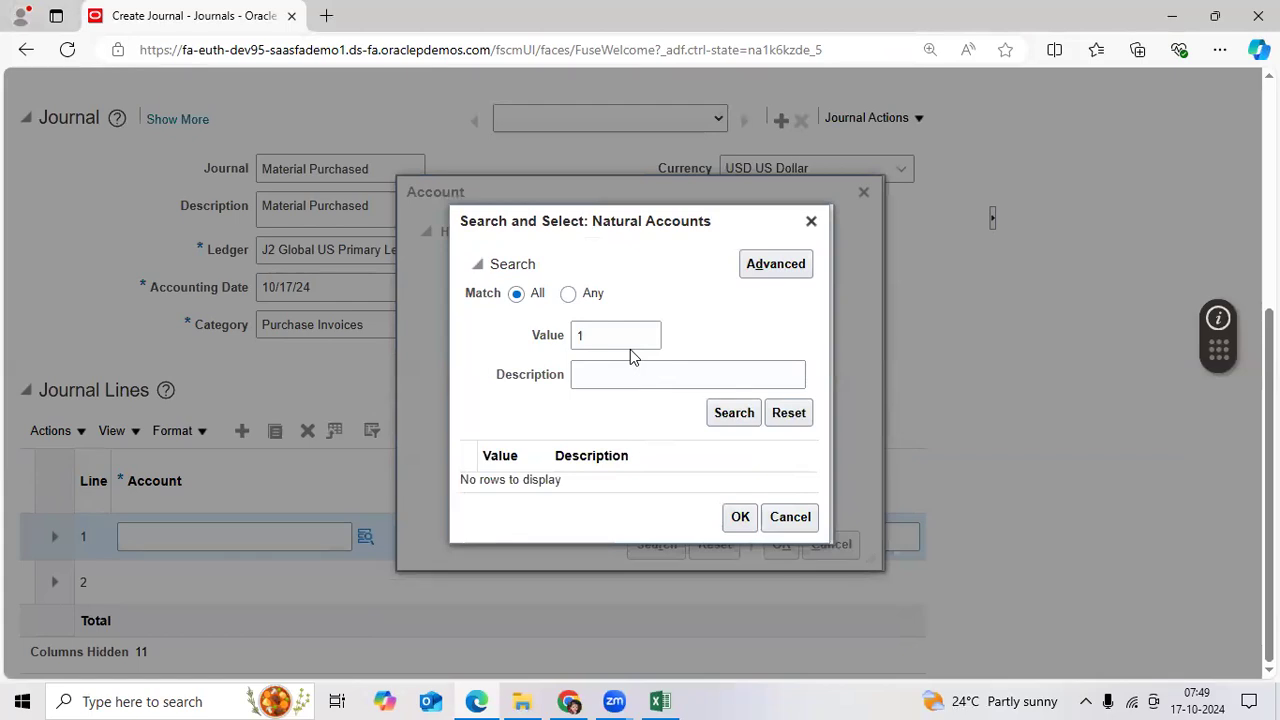
key(Return)
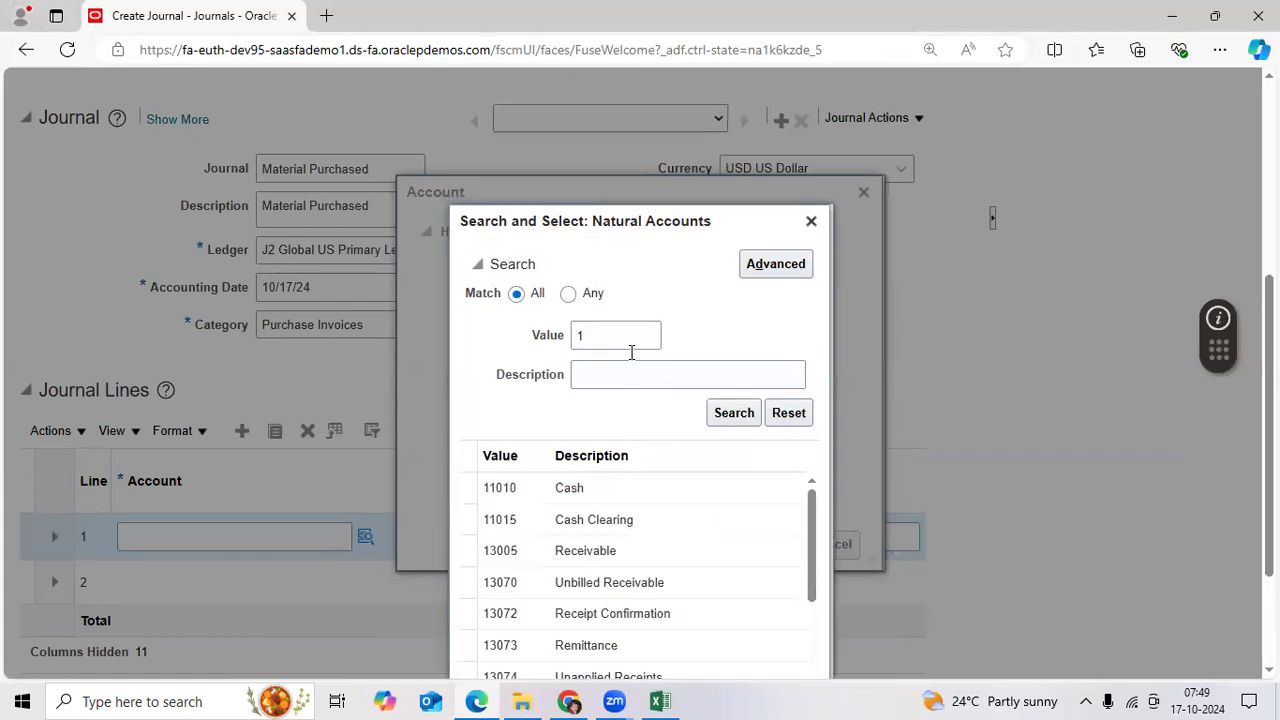
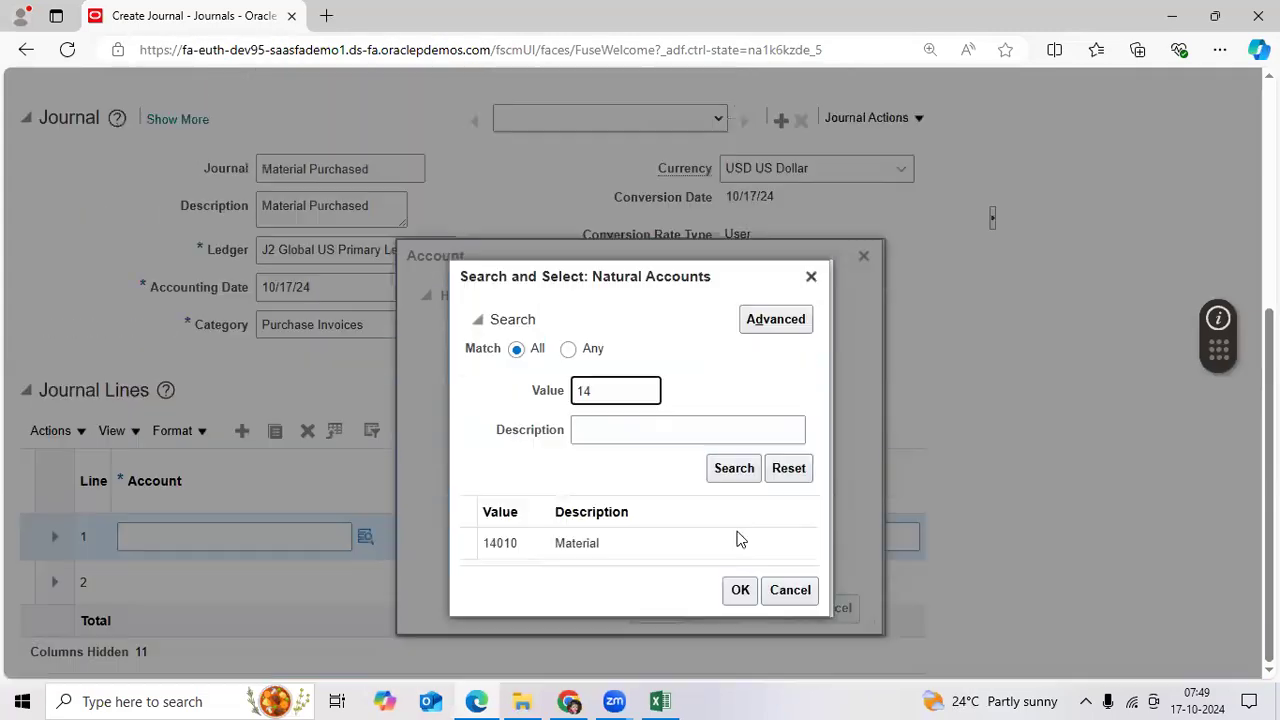
key(Return)
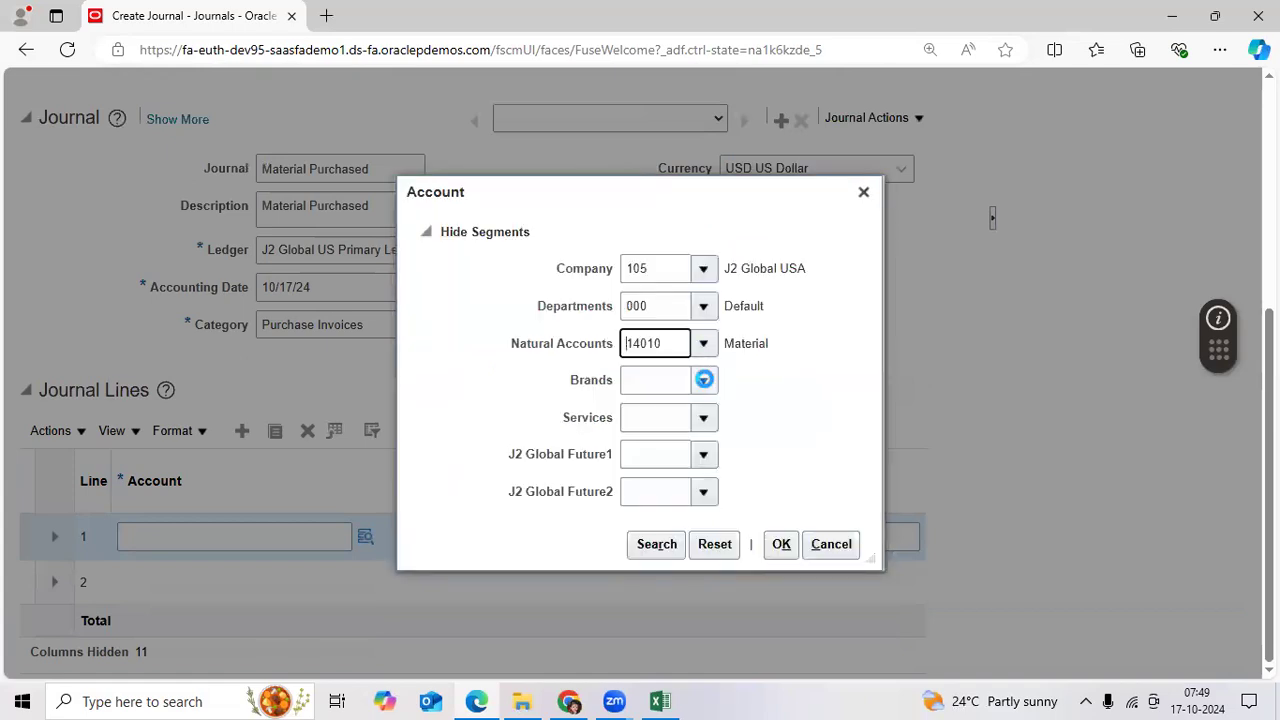
Set the Brands segment to 000 Default and the Services segment to 0000 Default
click(705, 379)
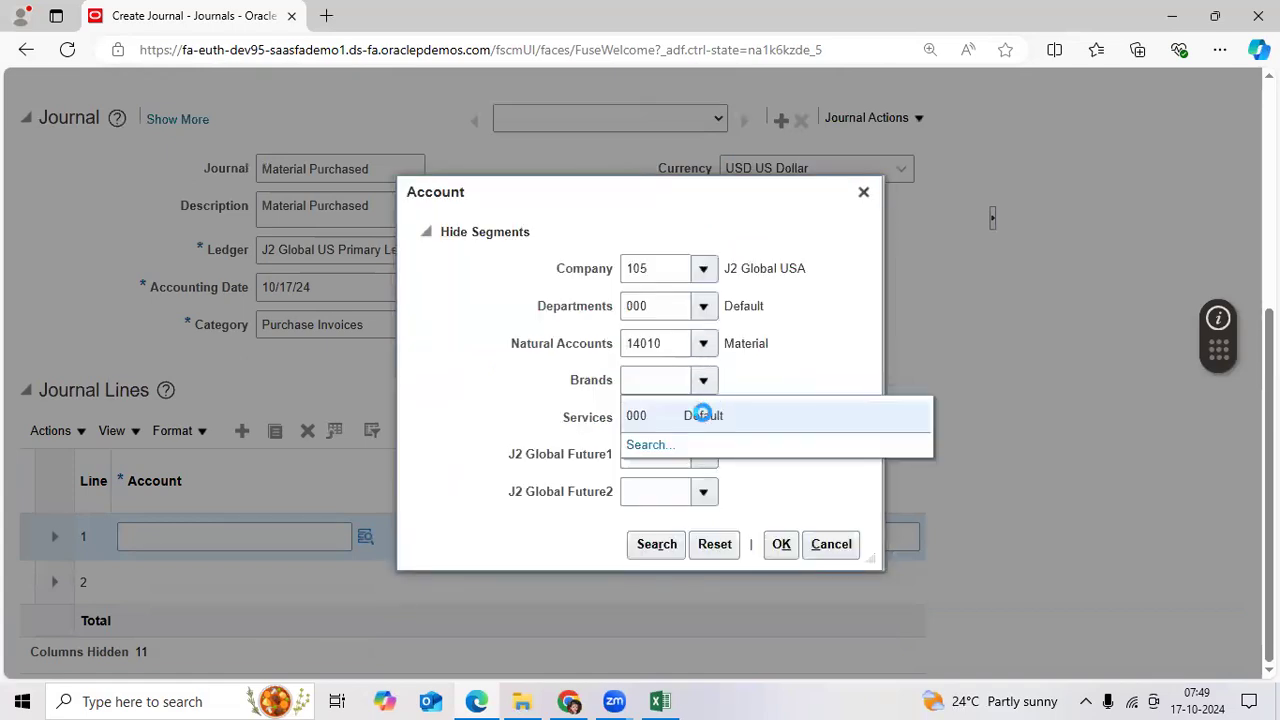
click(695, 413)
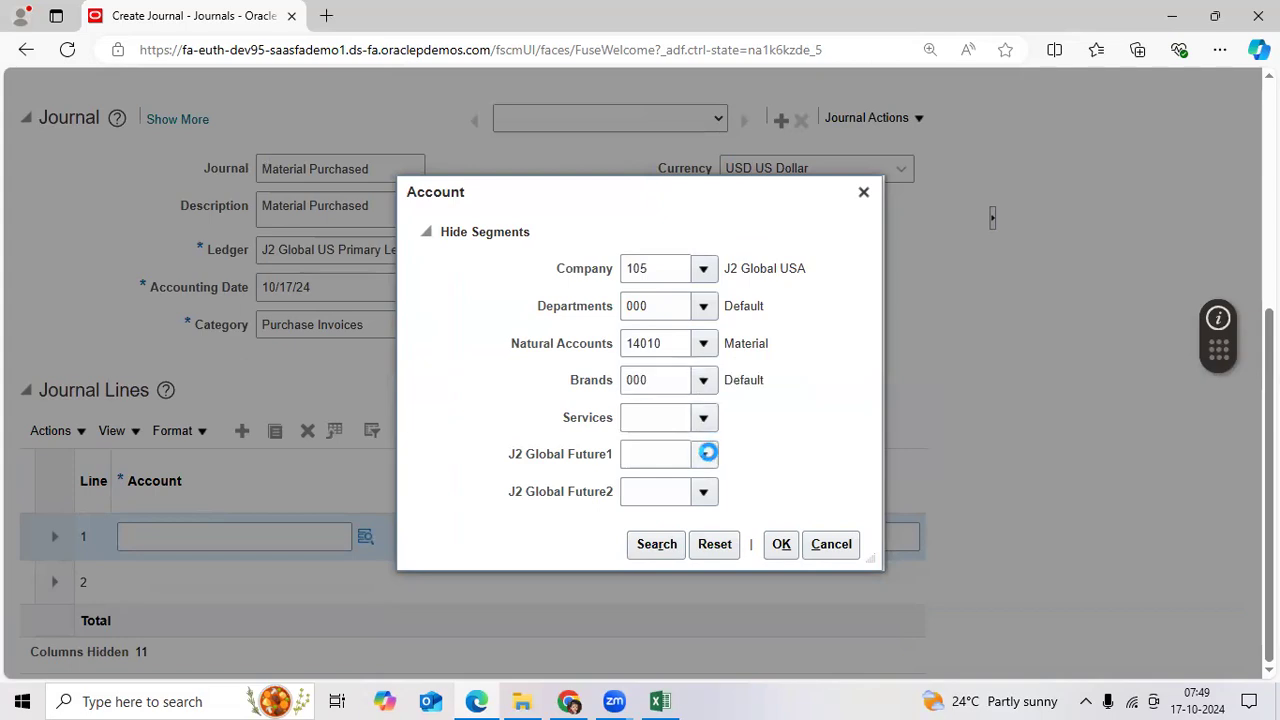
click(704, 454)
click(729, 455)
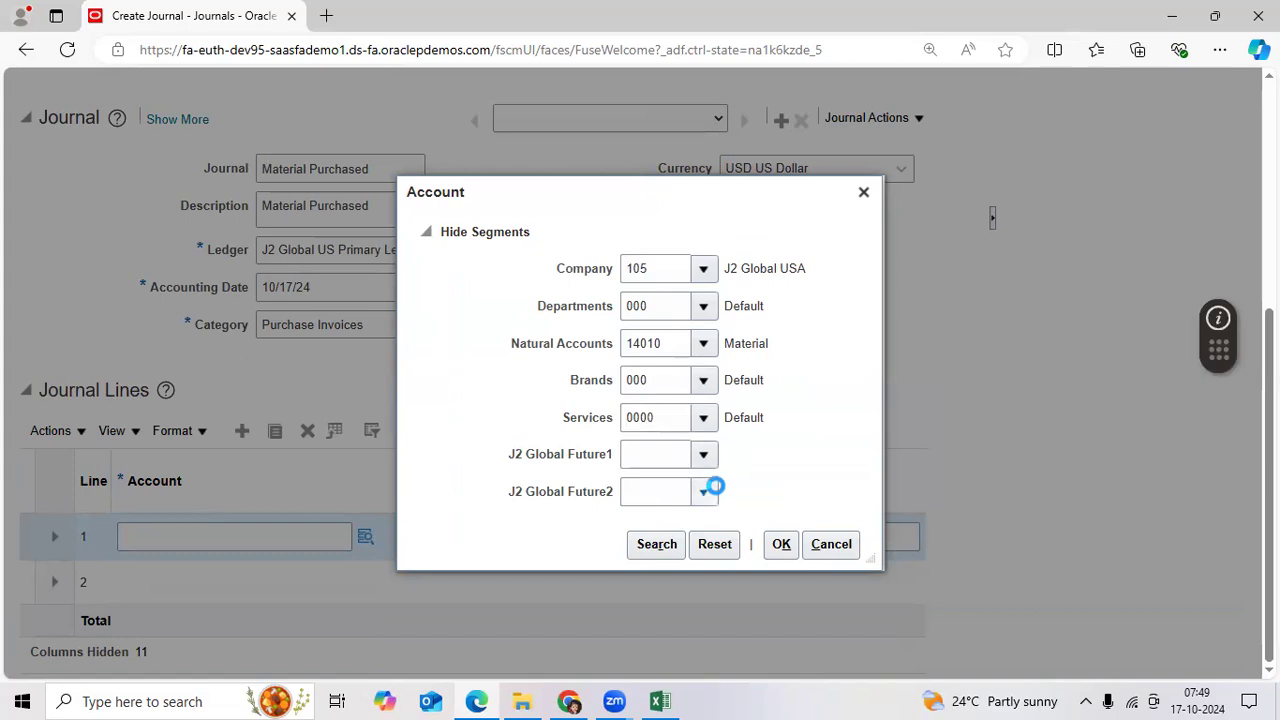
Set the J2 Global Future1 and J2 Global Future2 segments to 000 and apply the account to journal line 1
click(712, 490)
click(723, 489)
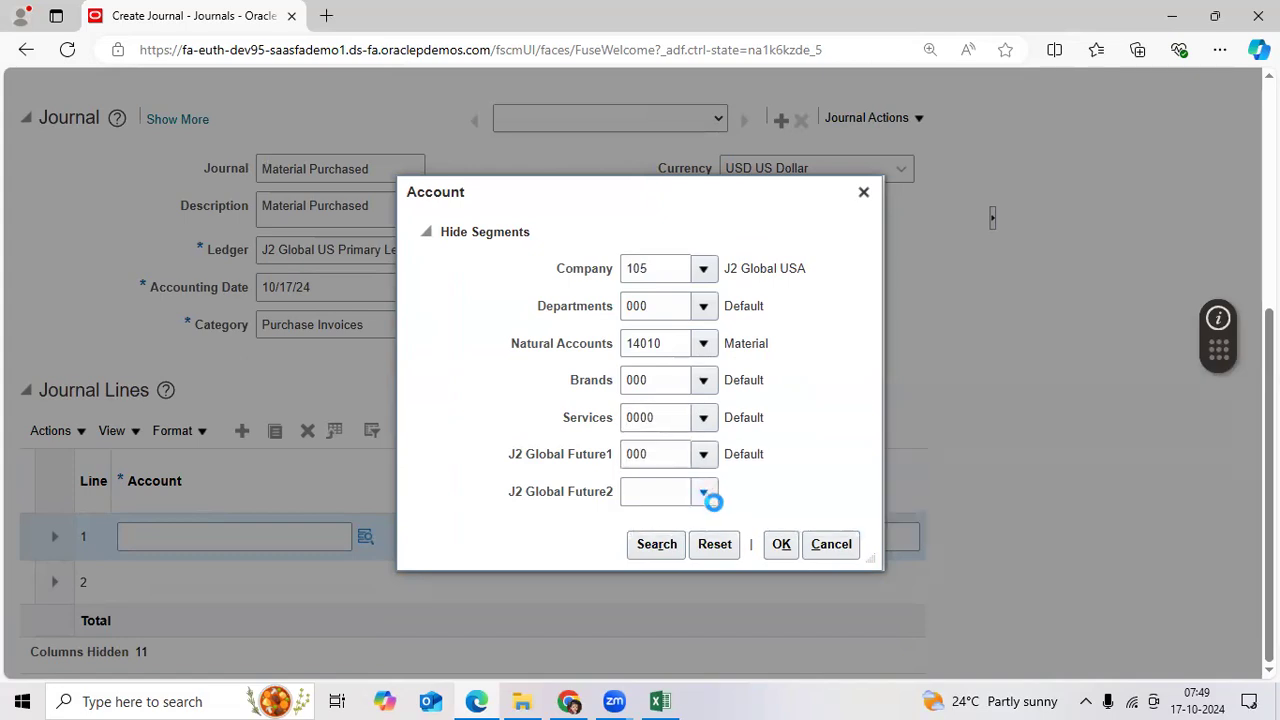
click(704, 491)
click(722, 518)
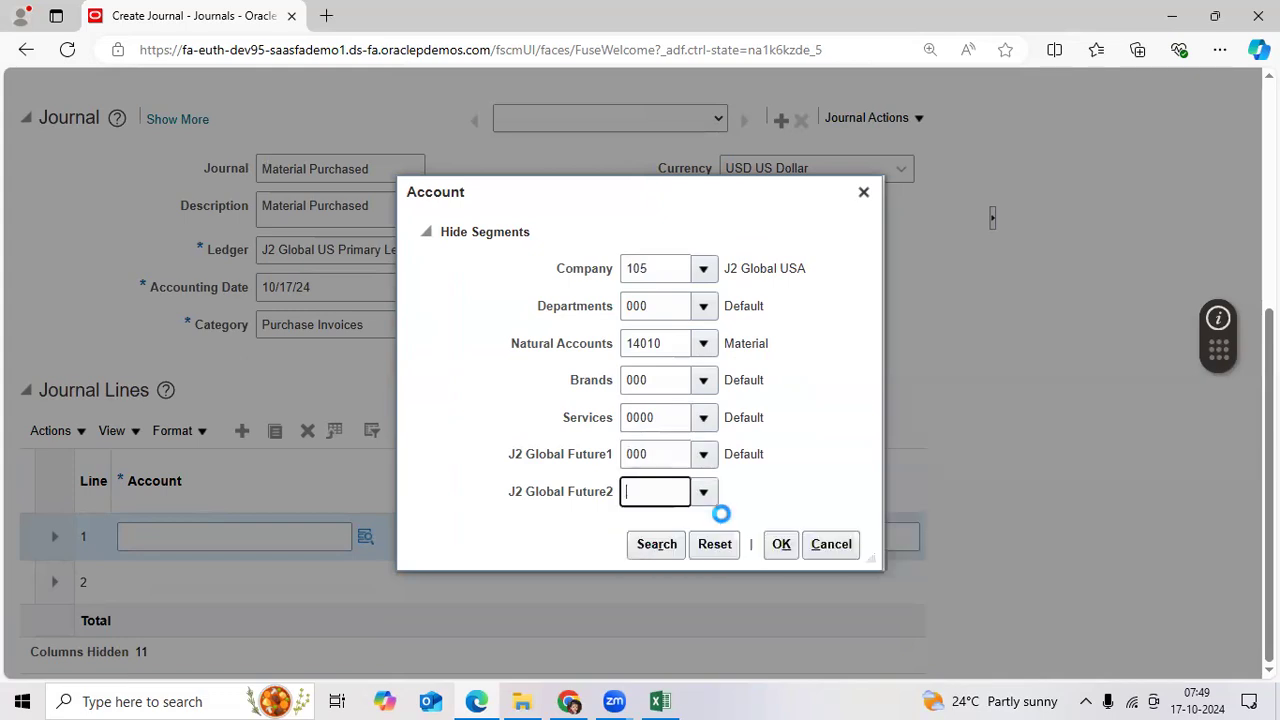
click(781, 544)
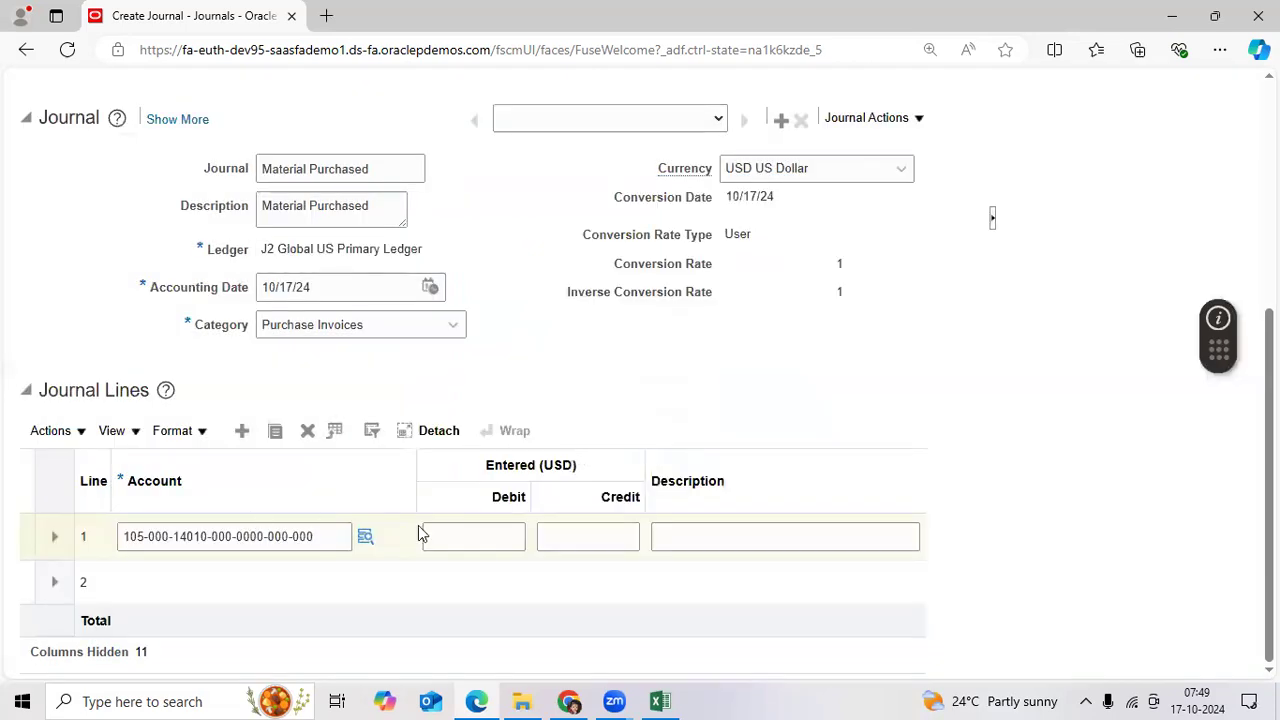
Enter a debit of 50000 USD on journal line 1
click(455, 531)
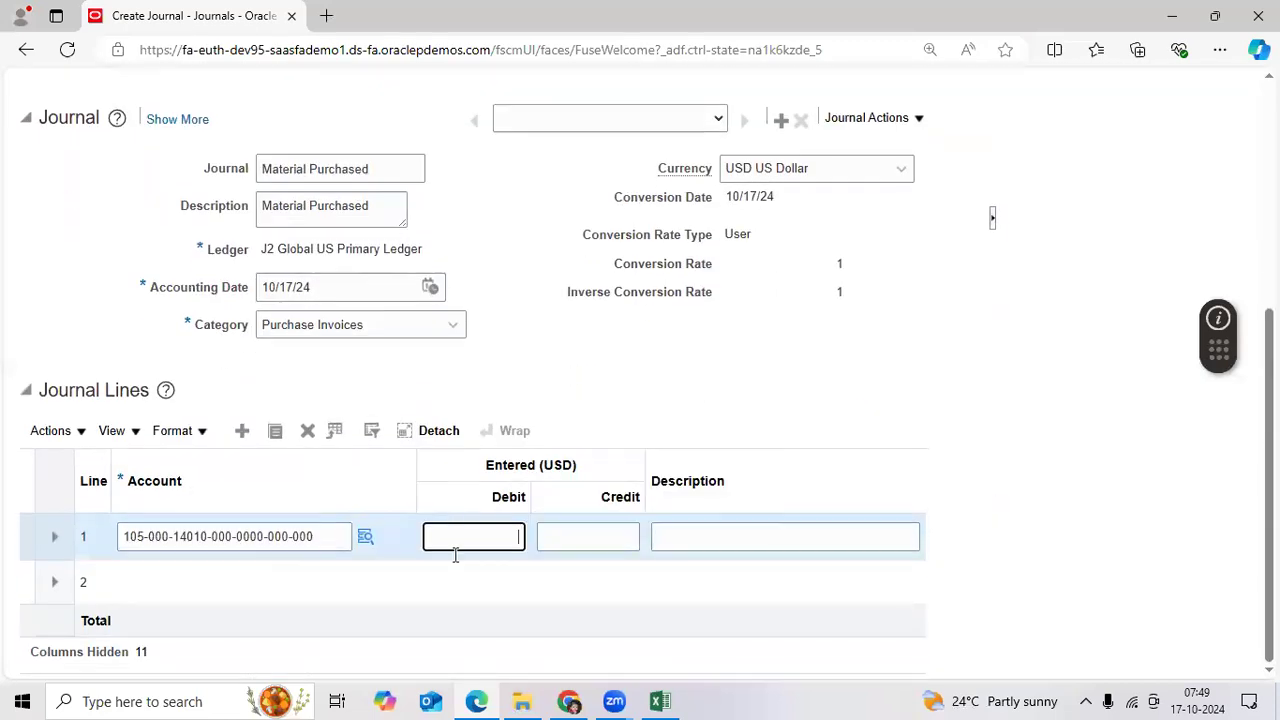
text(5000)
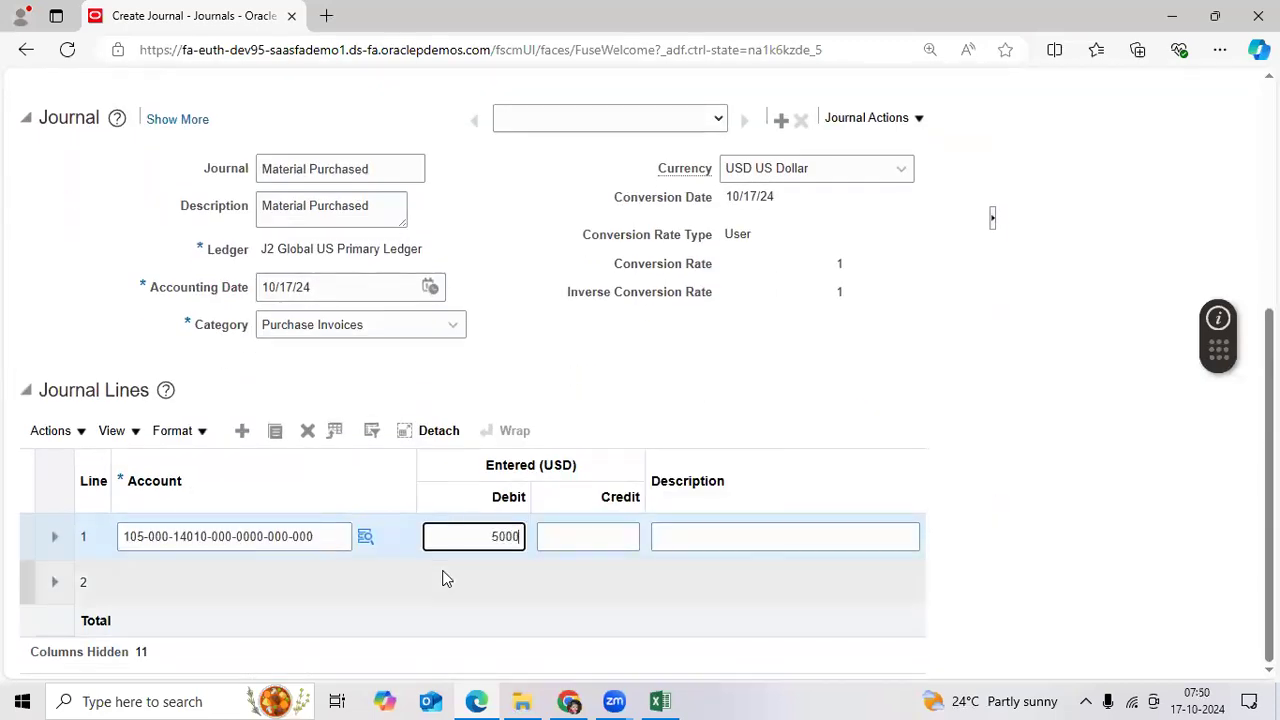
text(0)
key(Tab)
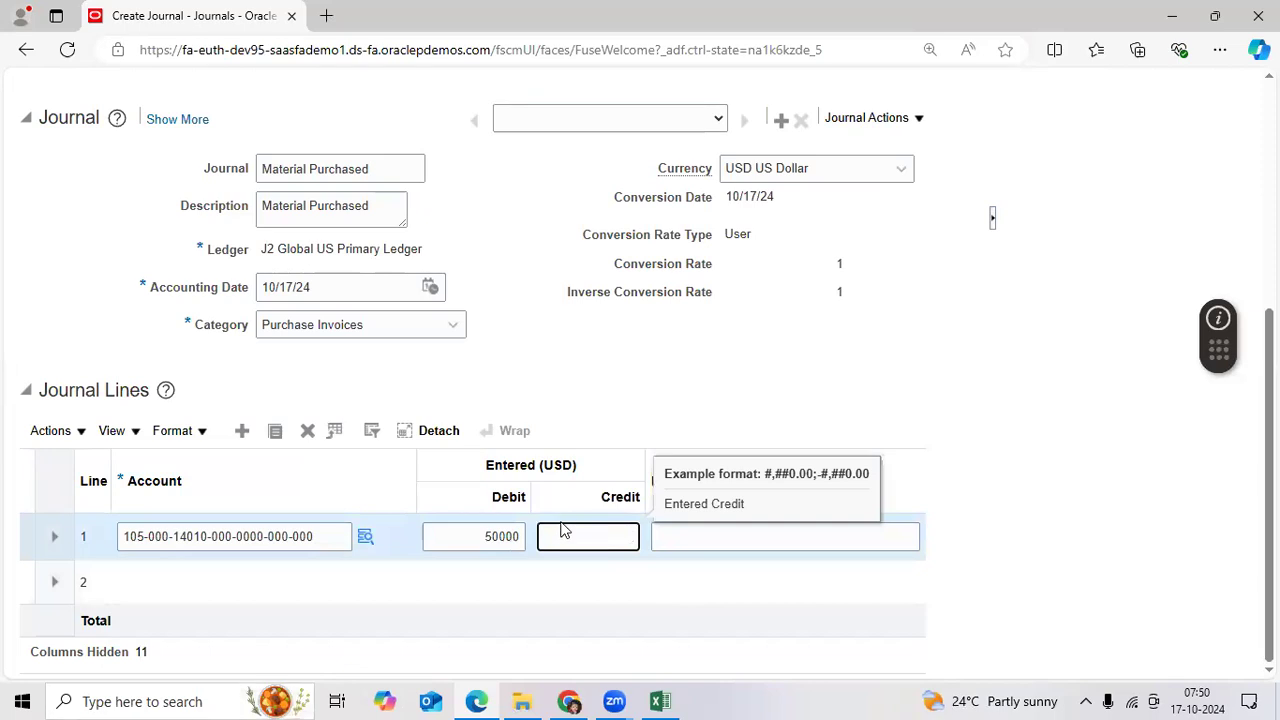
key(Tab)
click(506, 532)
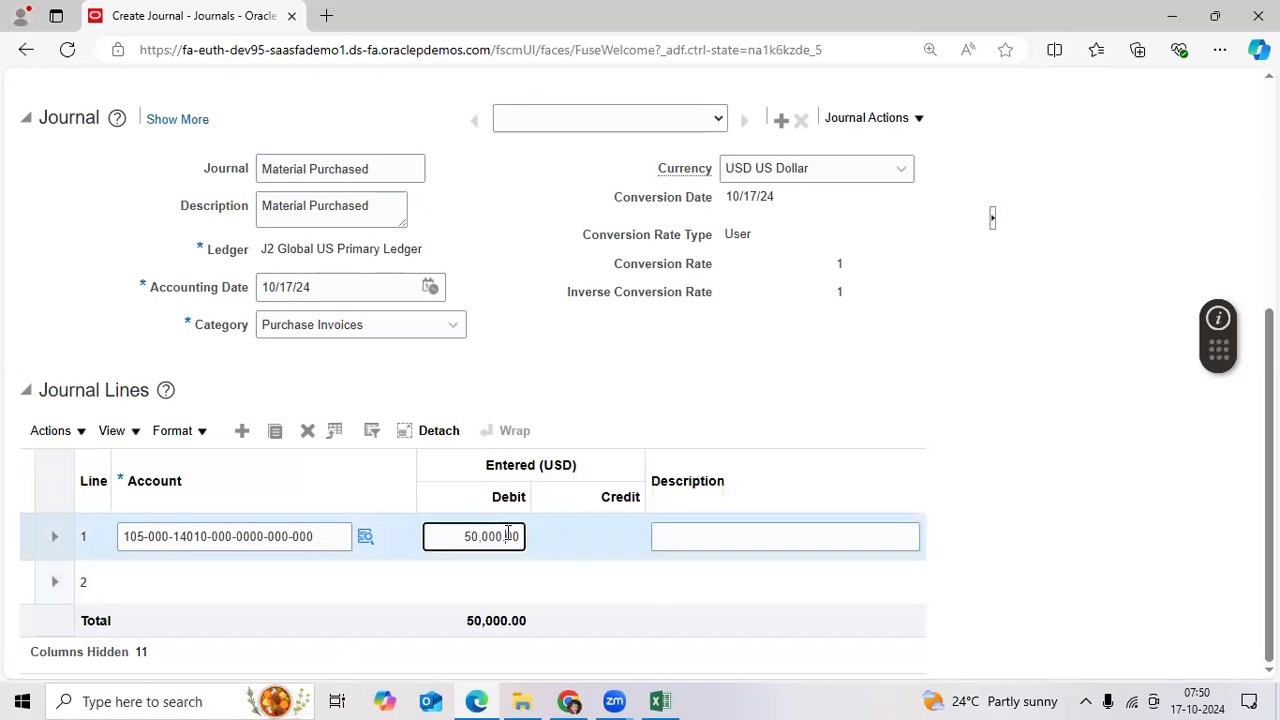
drag(506, 533, 517, 536)
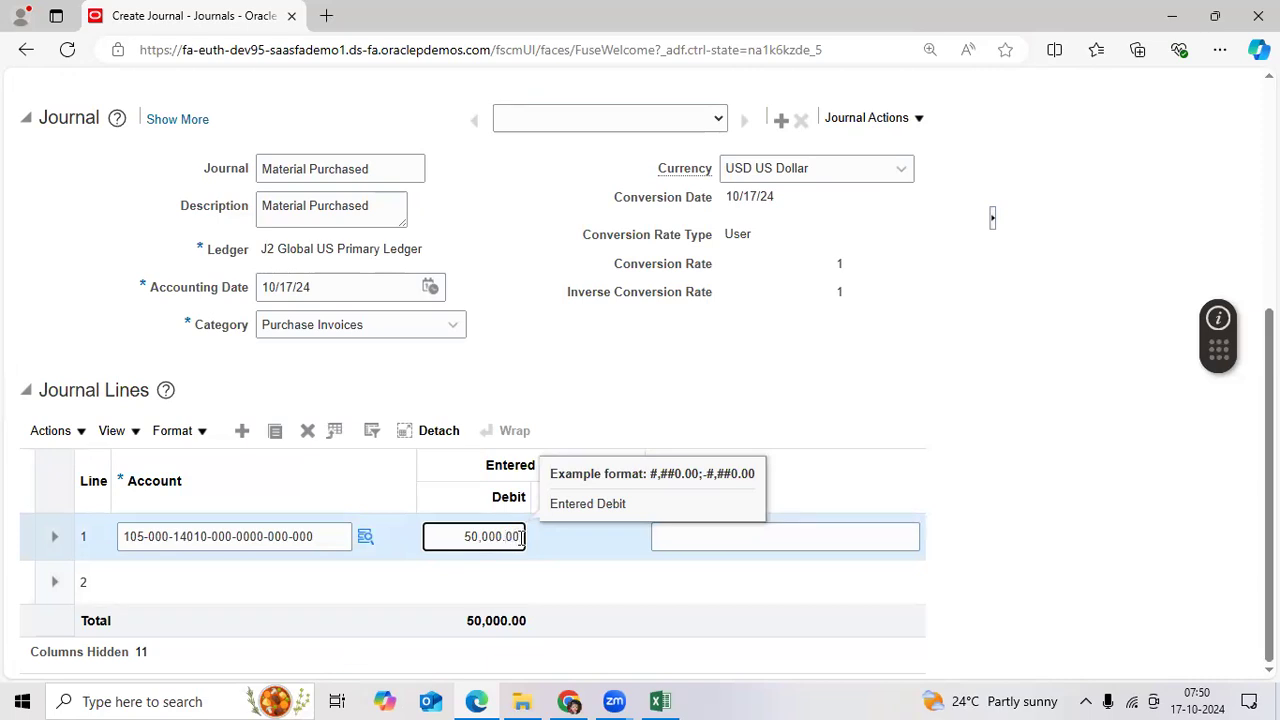
For journal line 2's account, set Company to 105 J2 Global USA, Departments to 000 Default and Natural Accounts to 11010 Cash
click(481, 543)
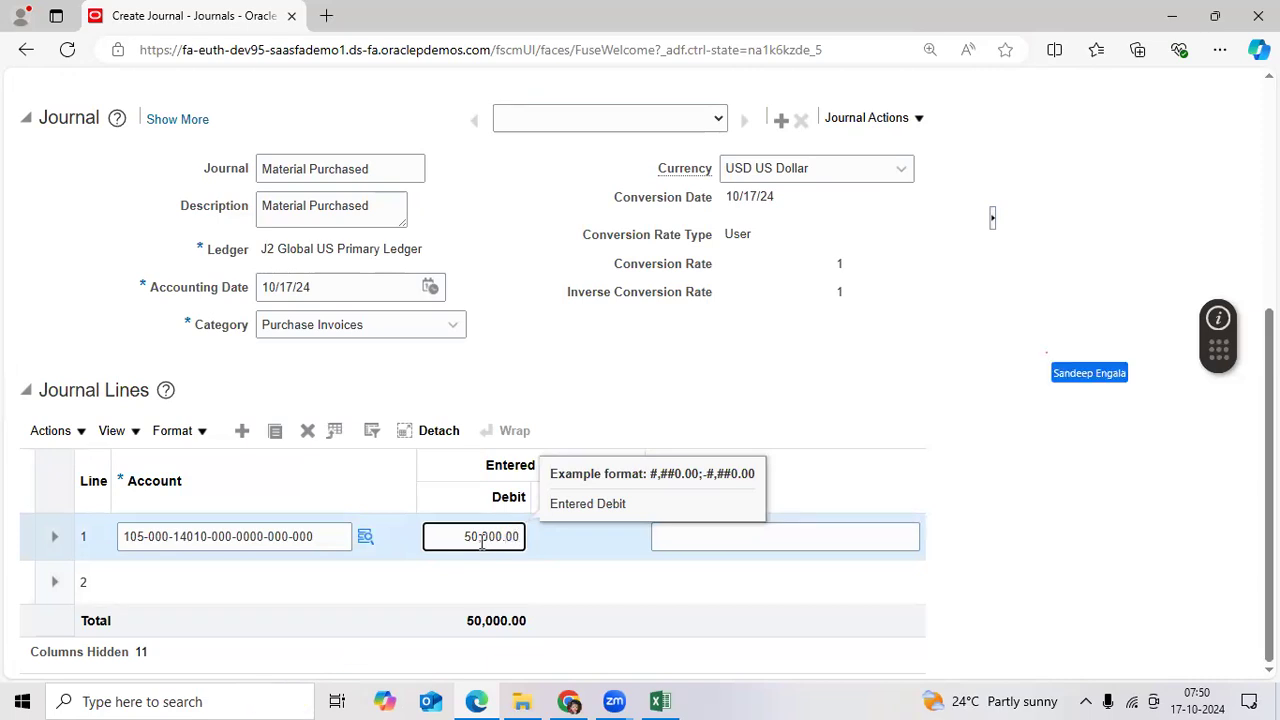
click(223, 579)
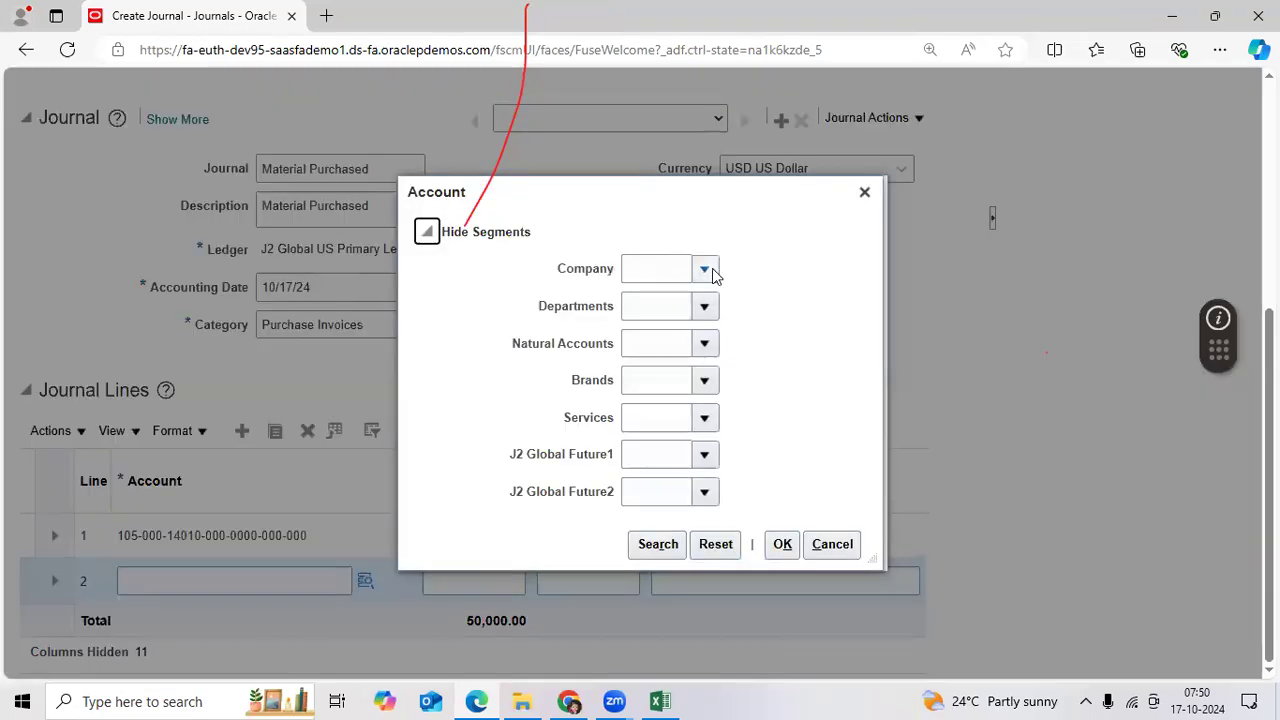
click(705, 270)
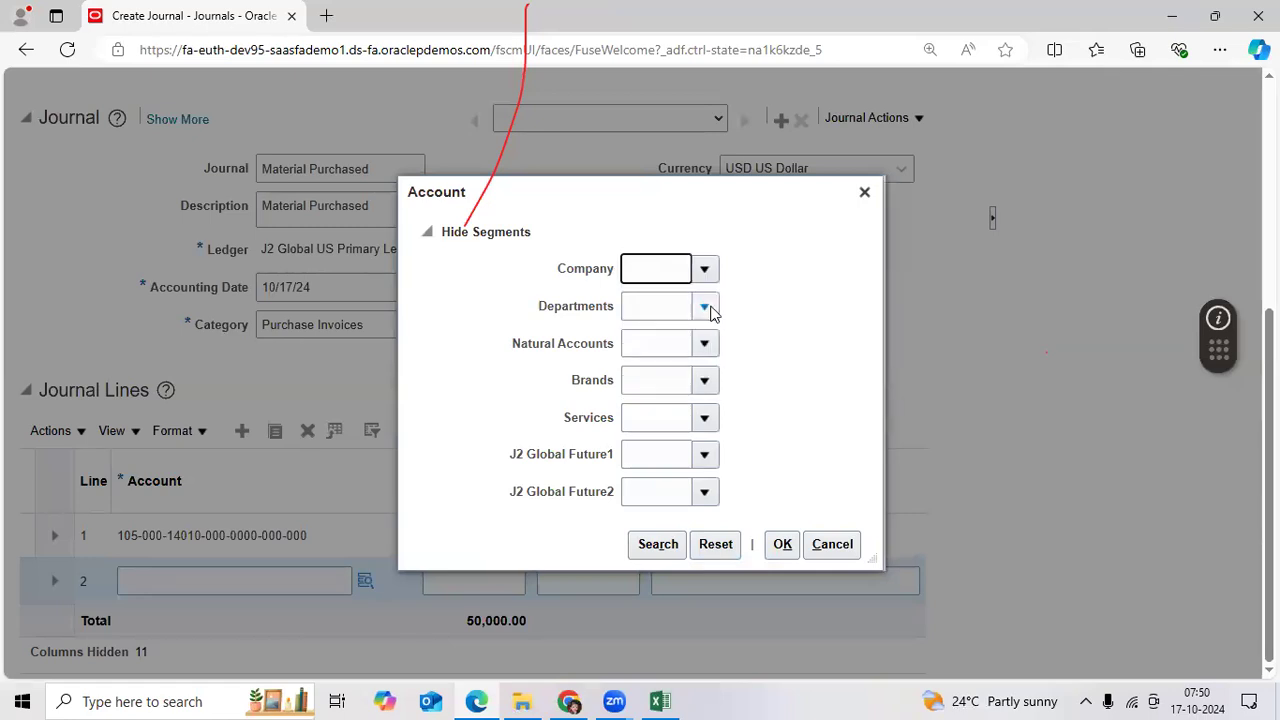
click(705, 306)
click(719, 342)
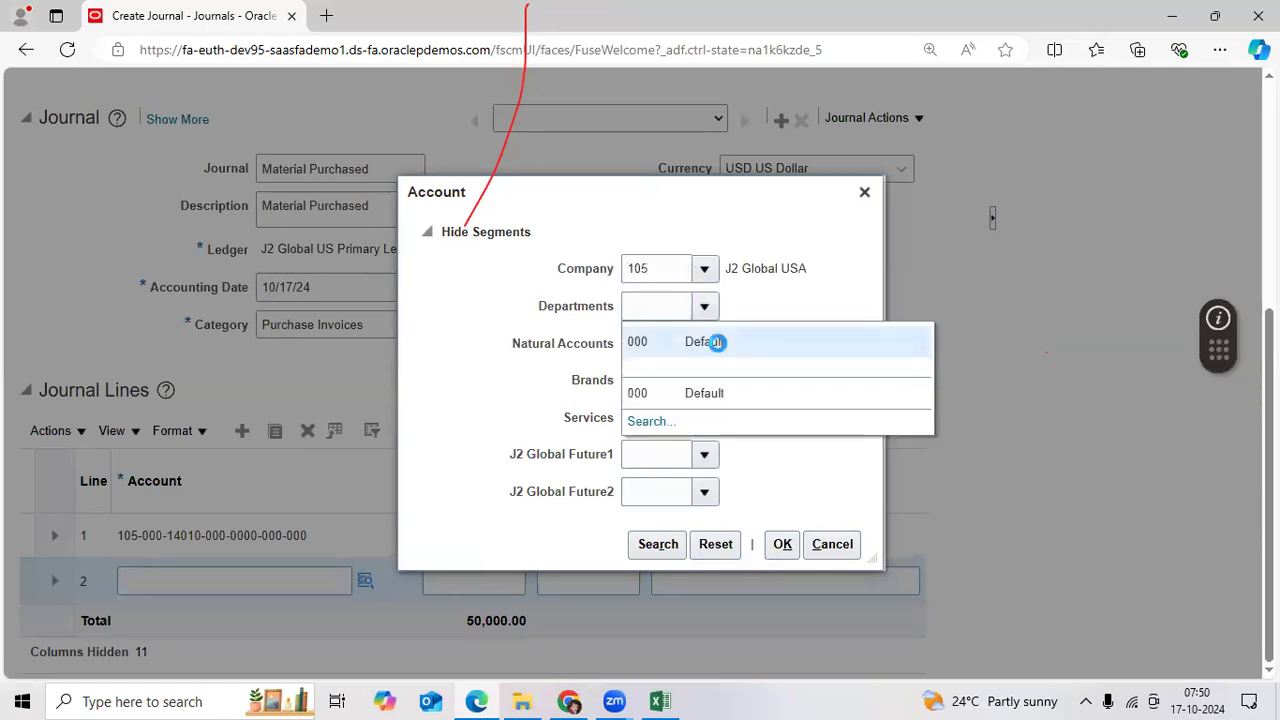
click(705, 343)
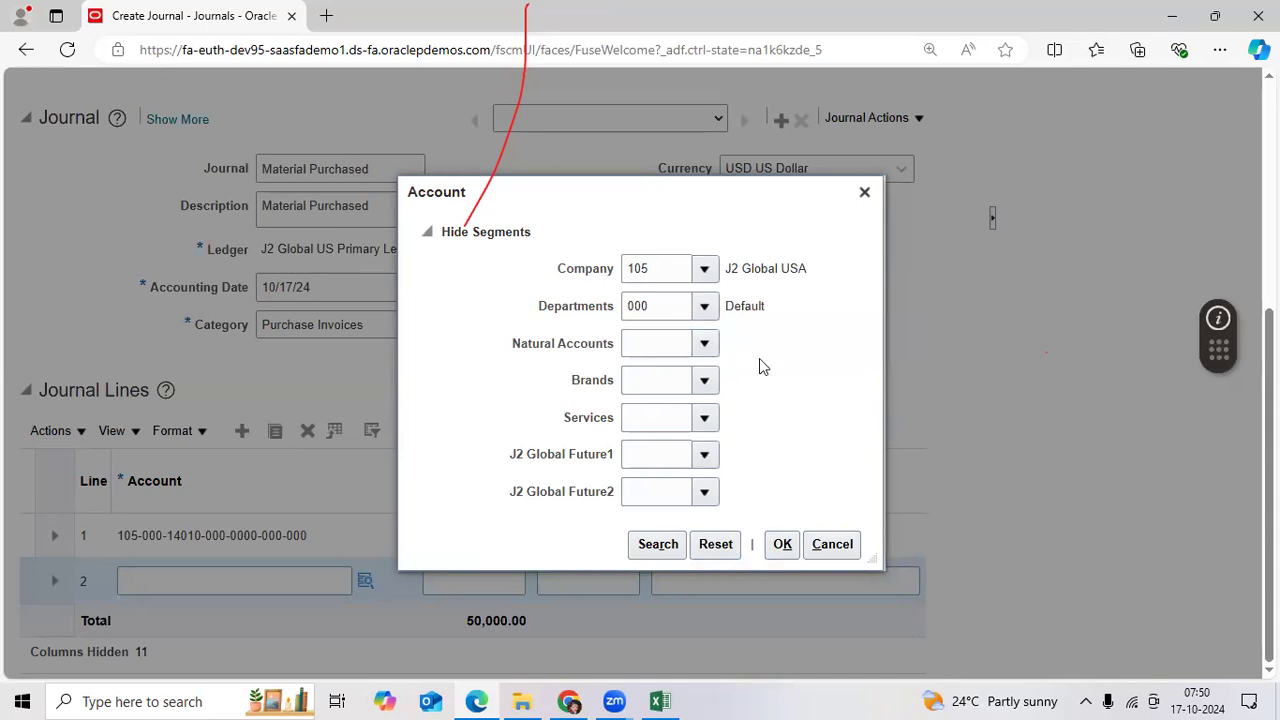
click(748, 463)
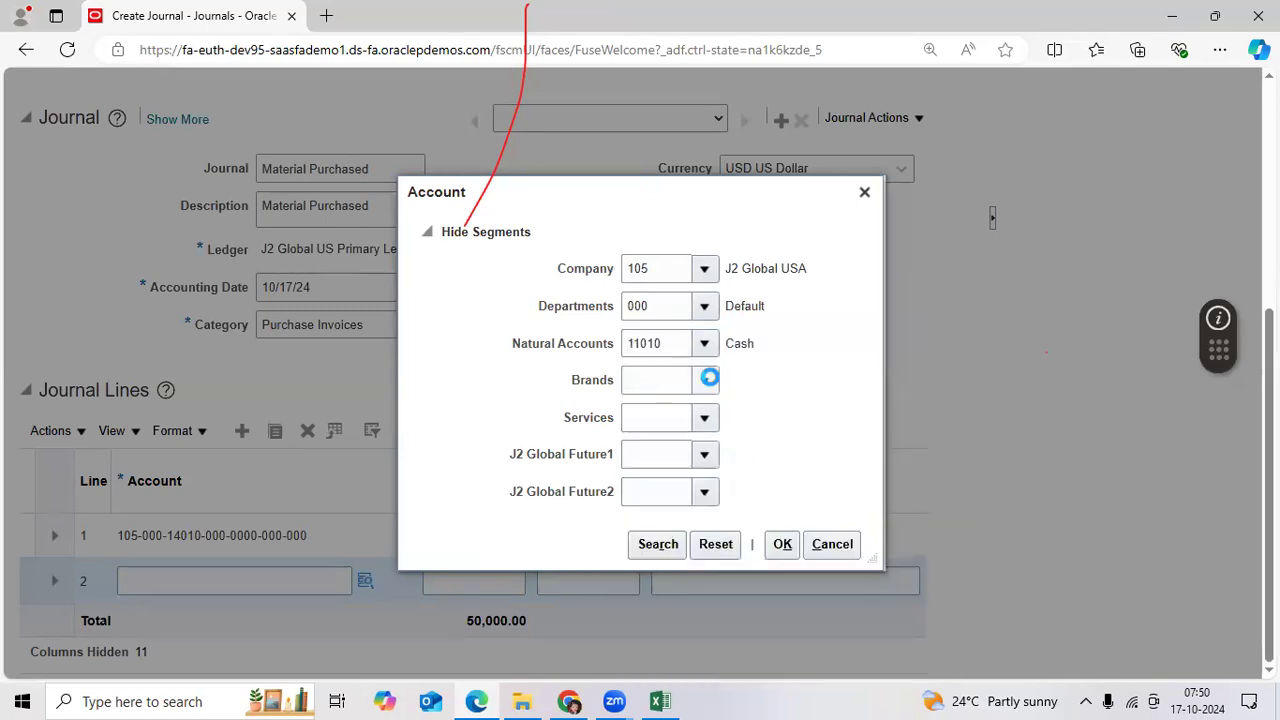
Set line 2's Brands segment to 000 Default and its Services segment to 0000 Default
click(706, 381)
click(723, 412)
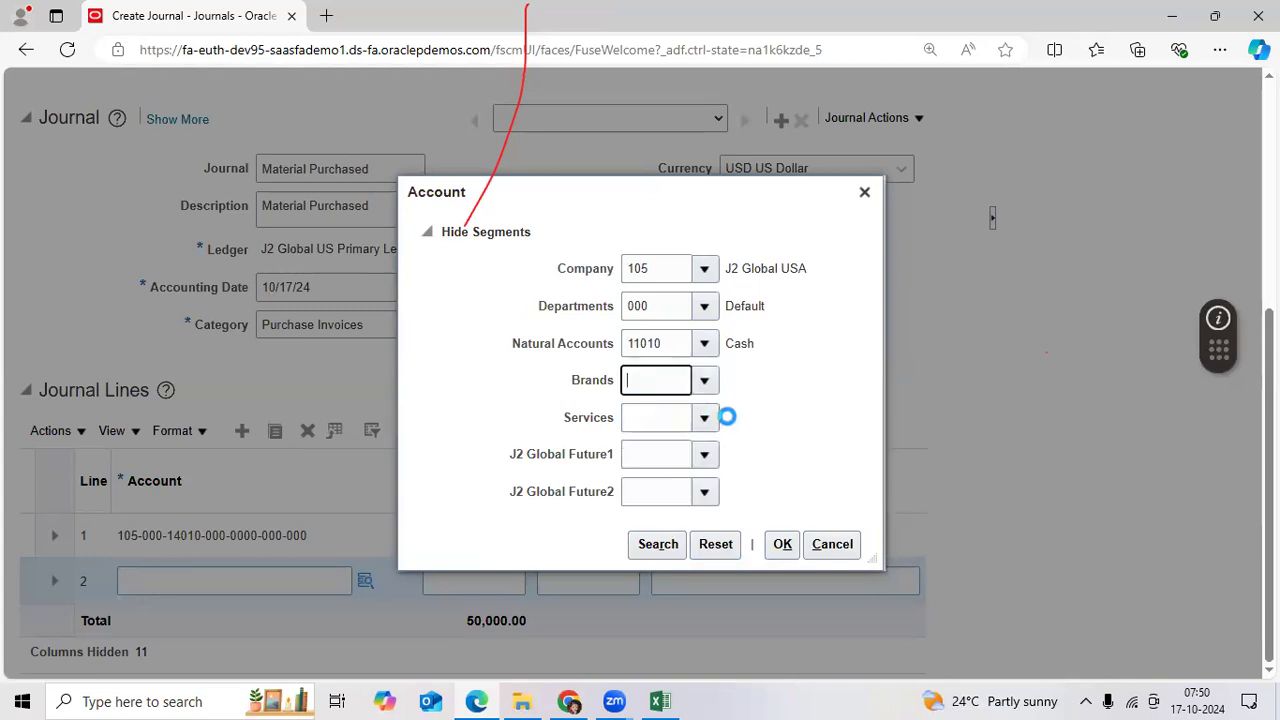
click(709, 416)
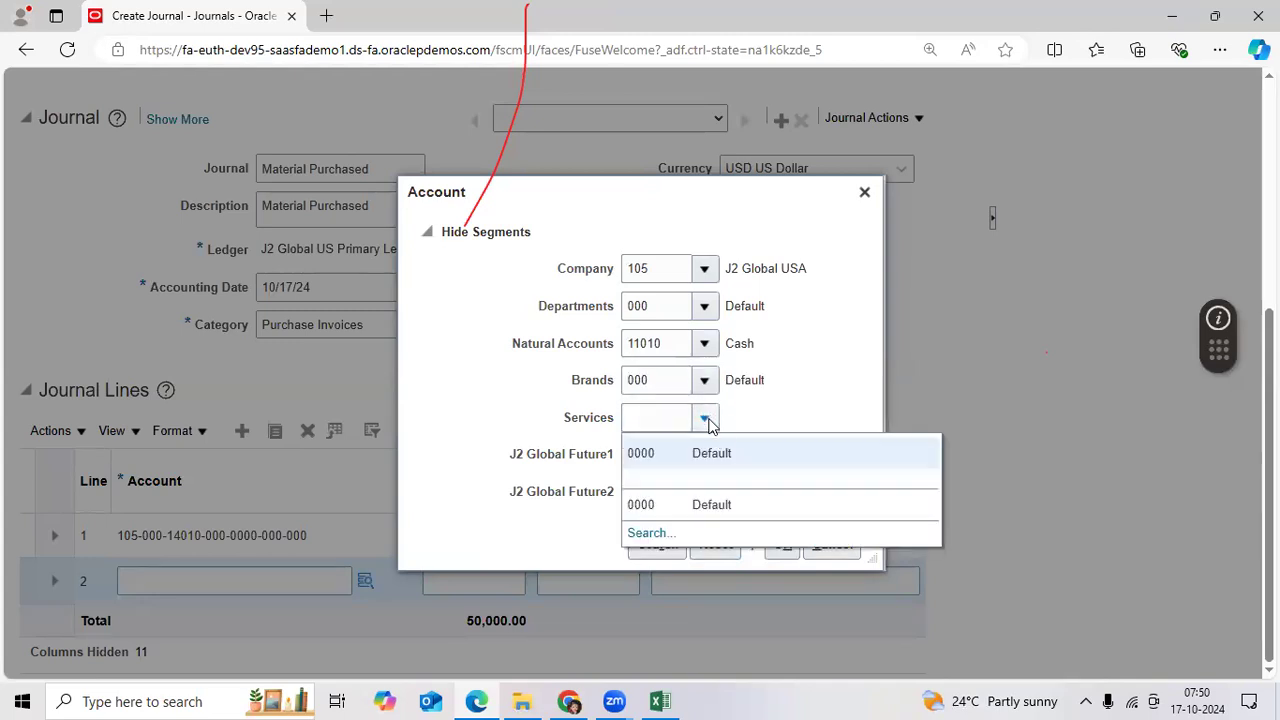
click(734, 449)
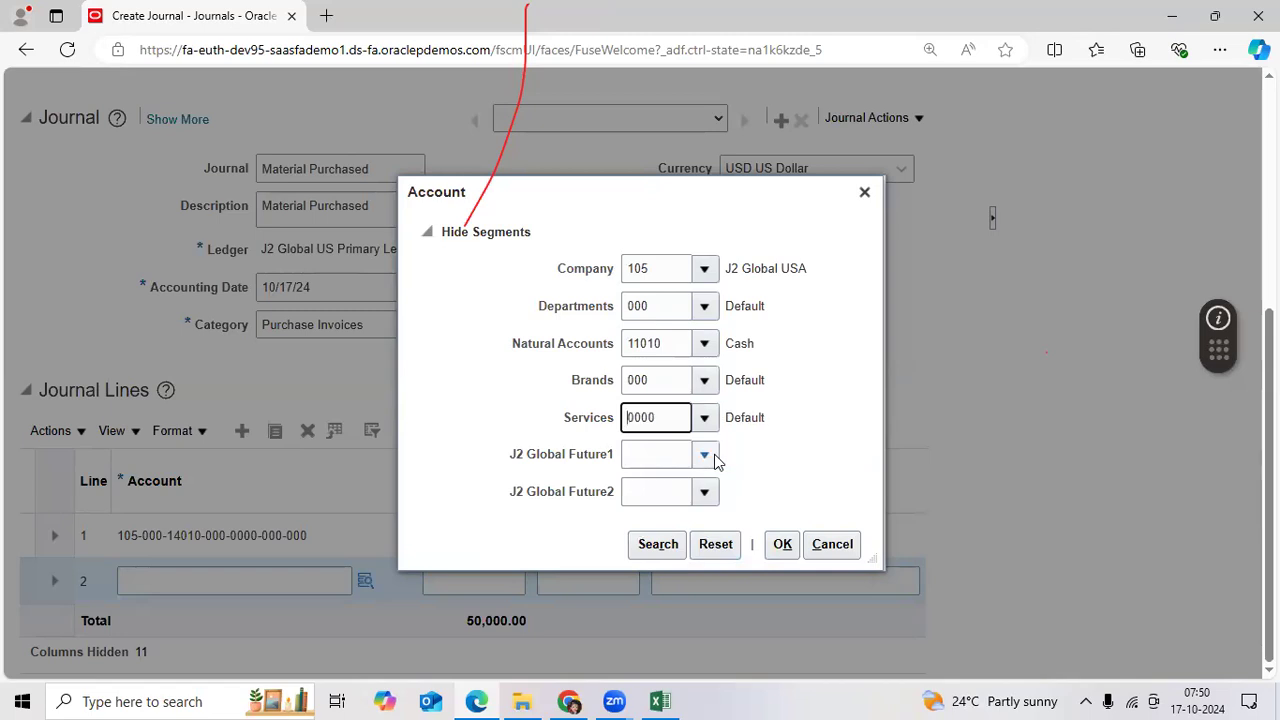
Set both J2 Global Future segments to 000 Default and apply the account combination to journal line 2
click(711, 454)
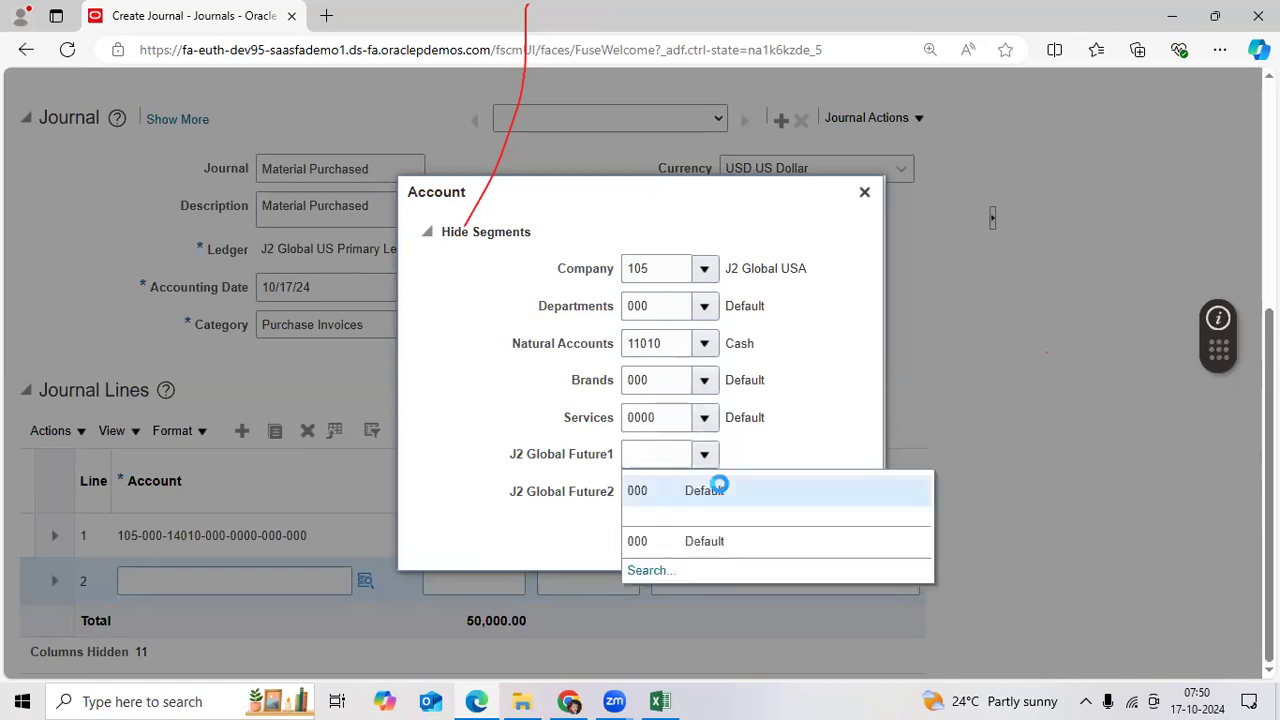
click(717, 488)
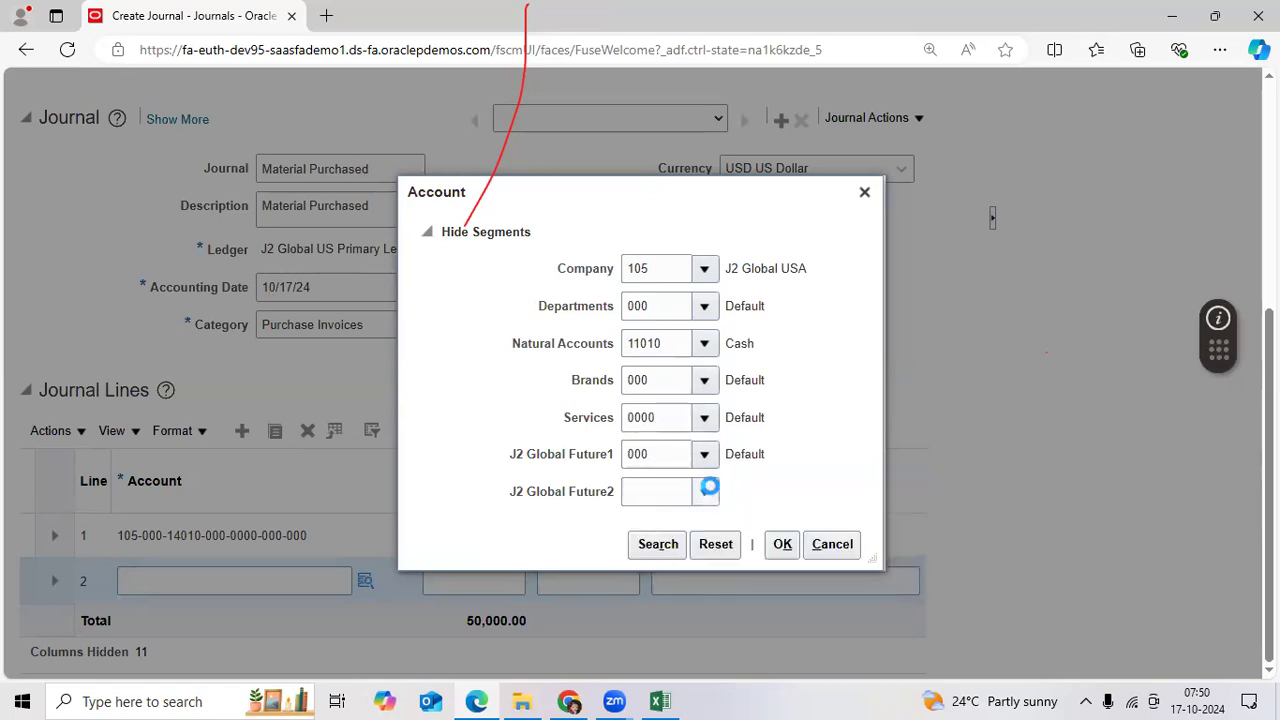
click(707, 490)
click(760, 520)
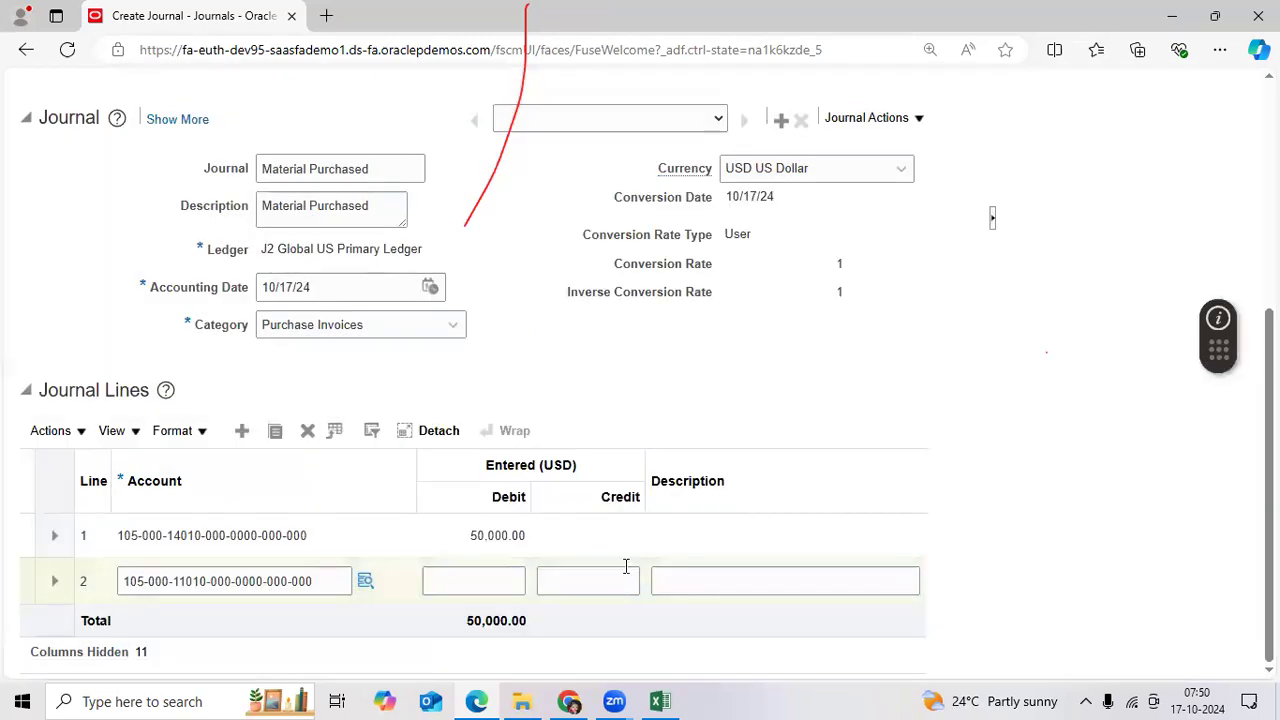
Enter a credit of 50000 USD on journal line 2 and save the journal
click(593, 580)
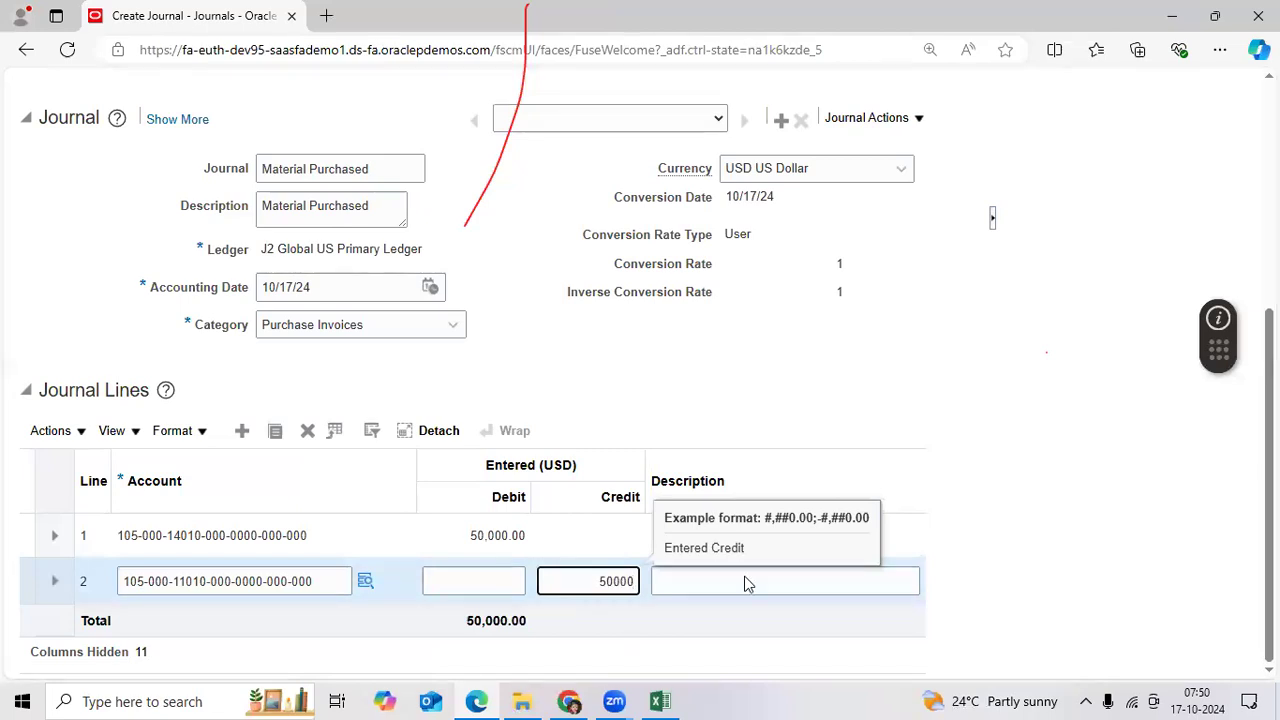
click(1169, 375)
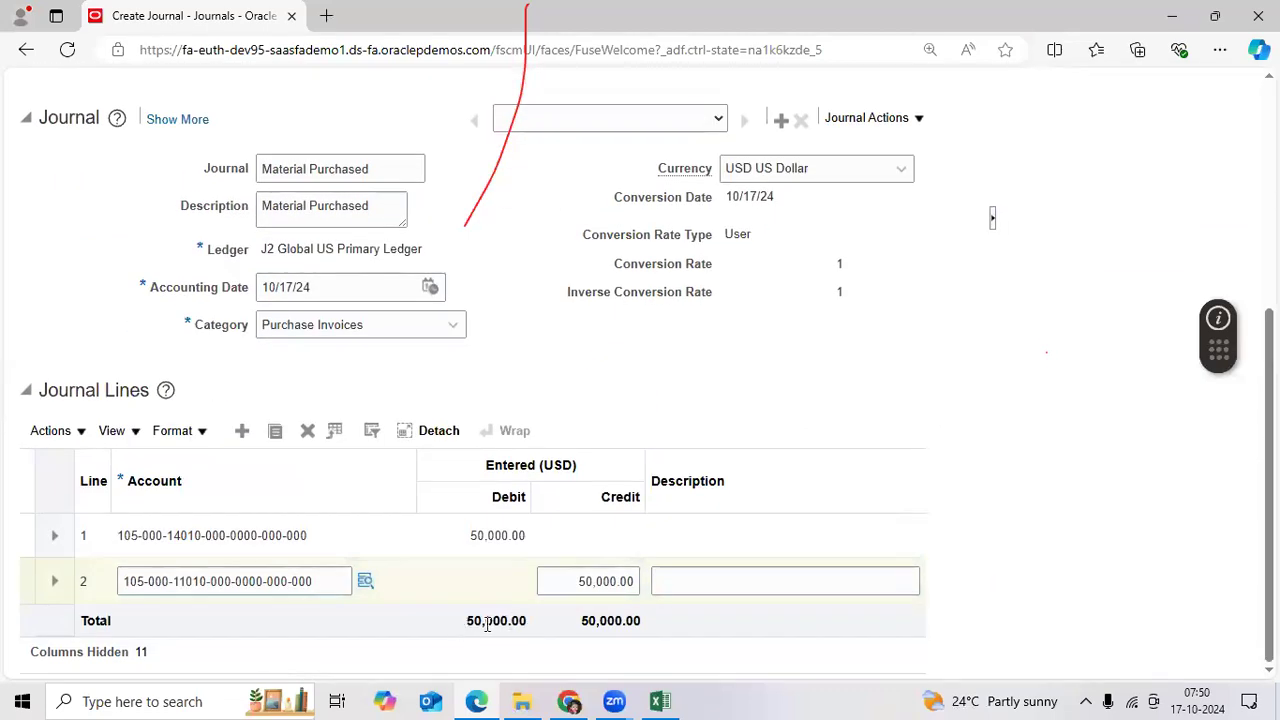
scroll(660, 620, up, 5)
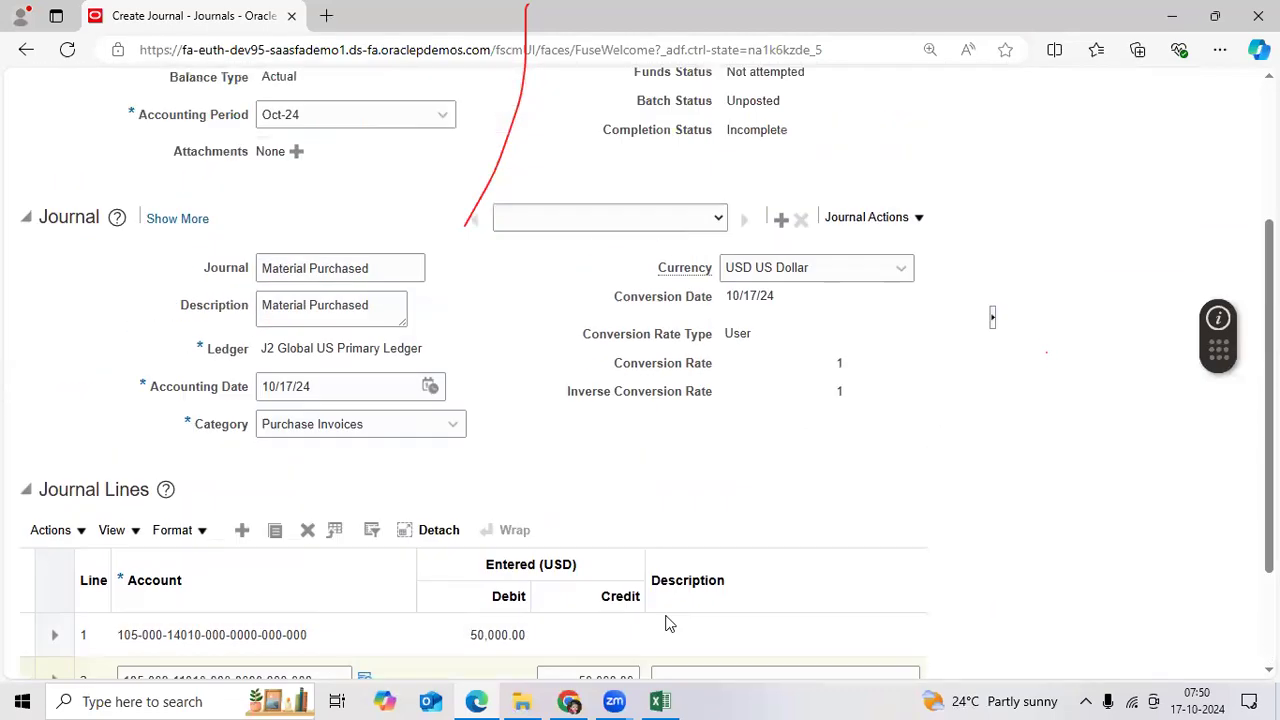
click(672, 171)
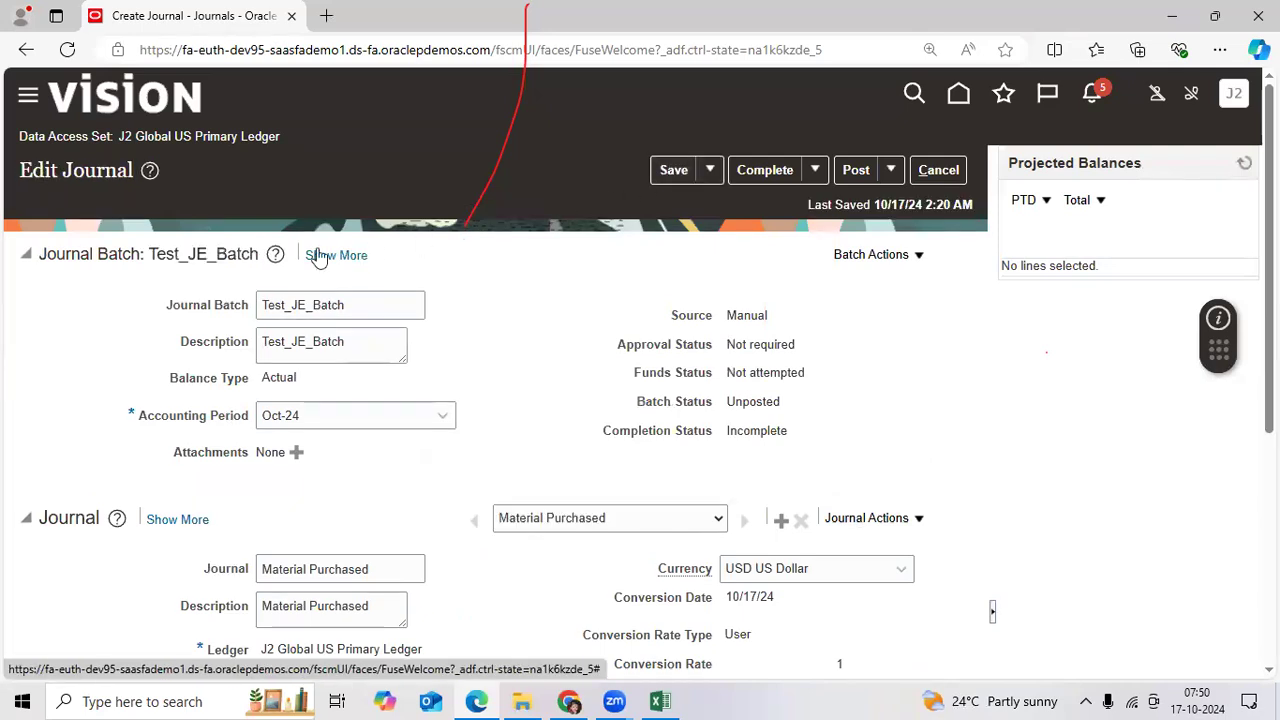
Review the saved batch's name and the account segment details of journal line 1
drag(150, 253, 258, 253)
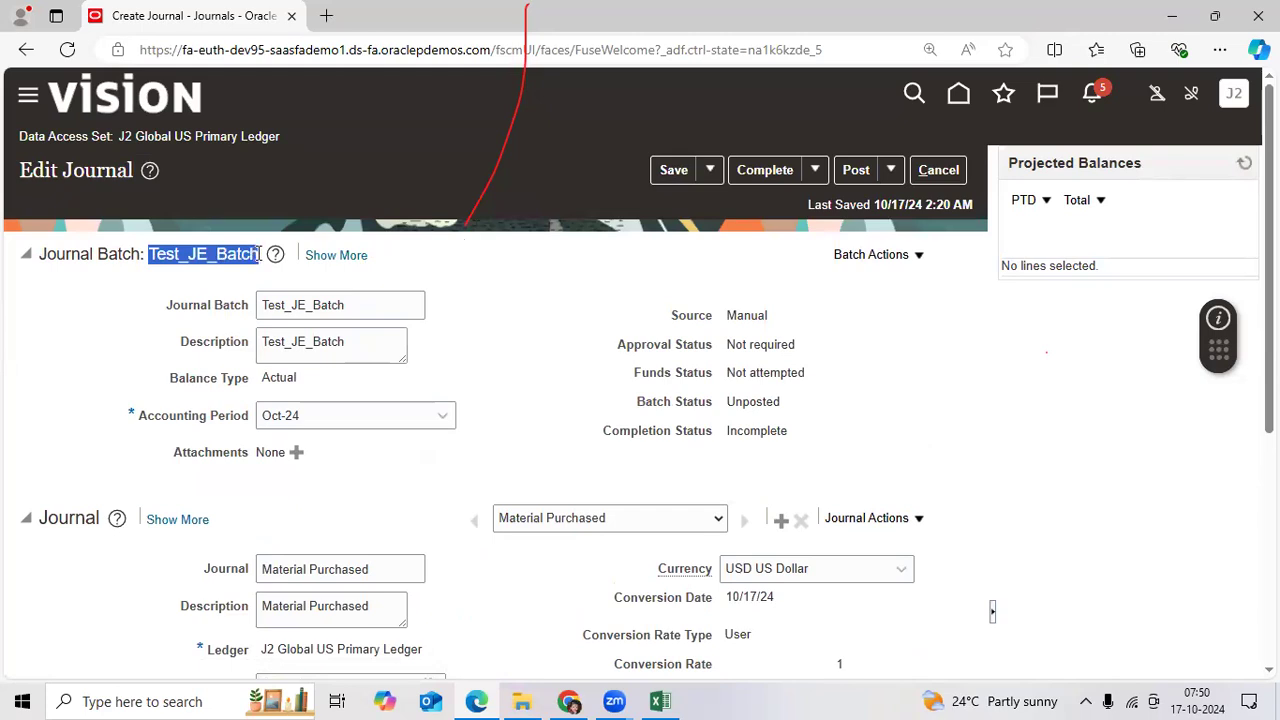
drag(260, 254, 146, 254)
scroll(428, 460, down, 3)
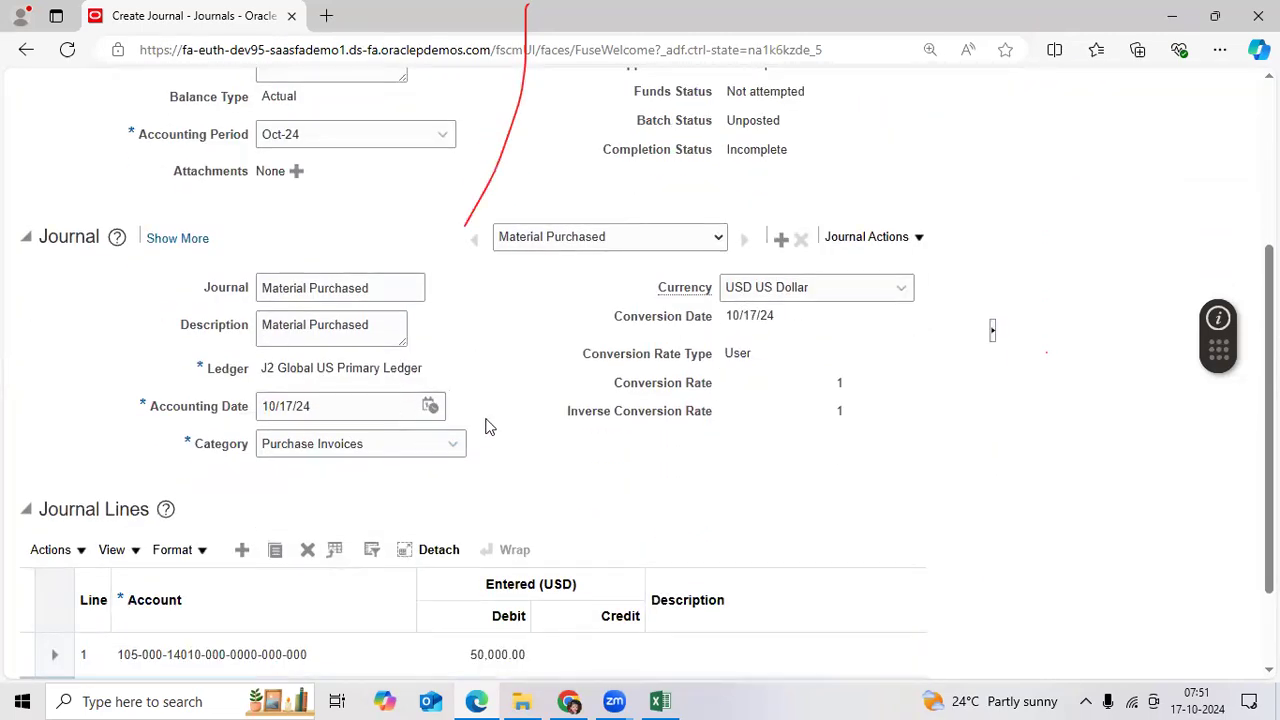
scroll(757, 432, down, 1)
click(268, 536)
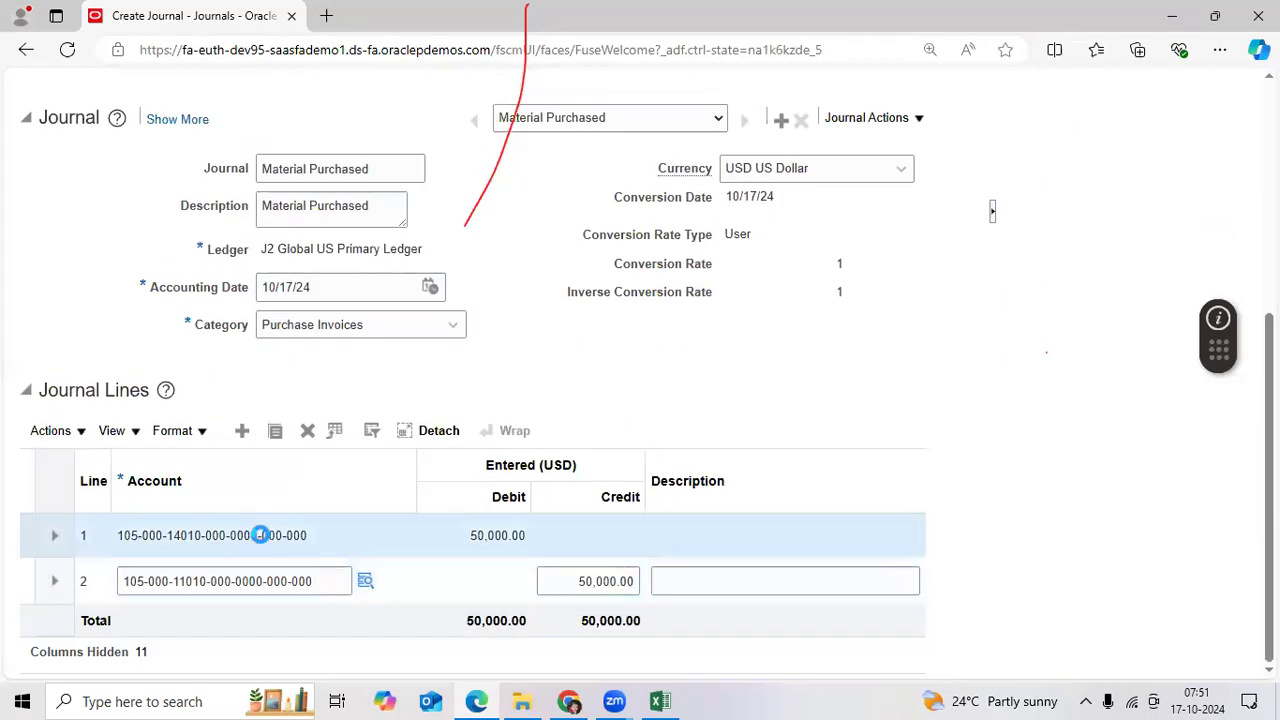
mouse_move(270, 533)
Check the batch status and completion status, and complete the Test_JE_Batch journal batch
scroll(829, 474, up, 4)
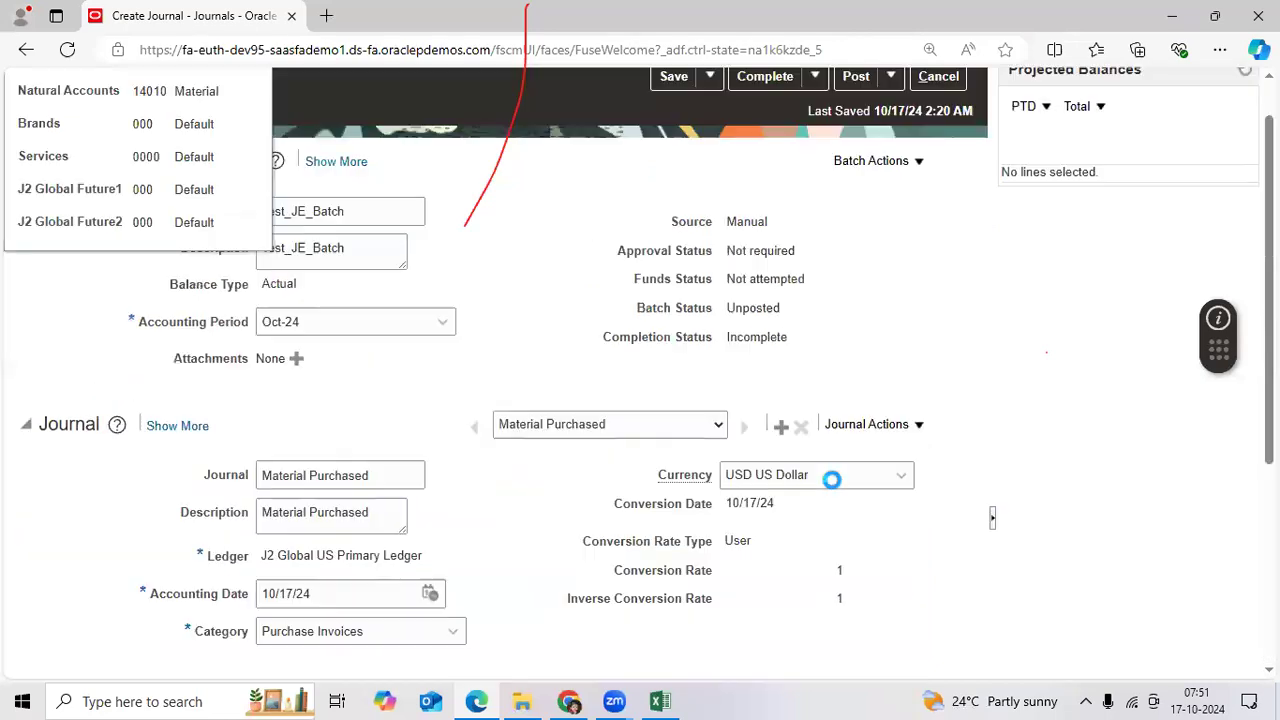
double_click(729, 401)
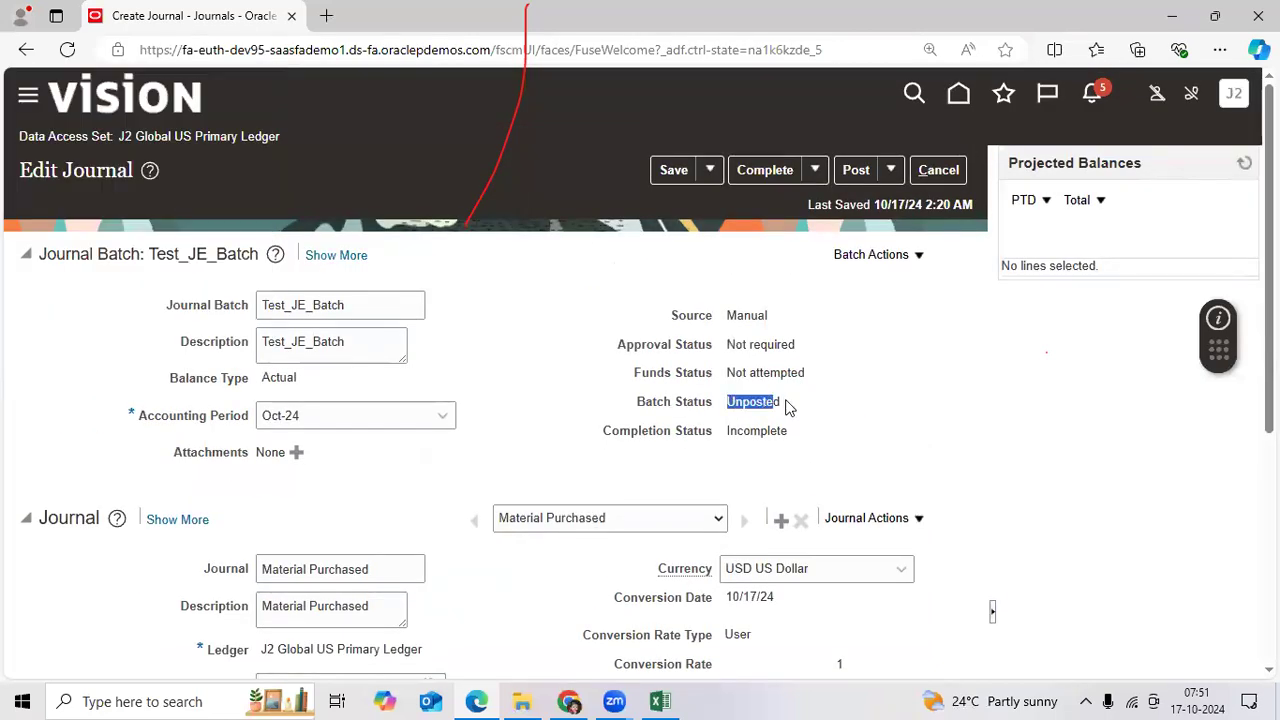
click(728, 435)
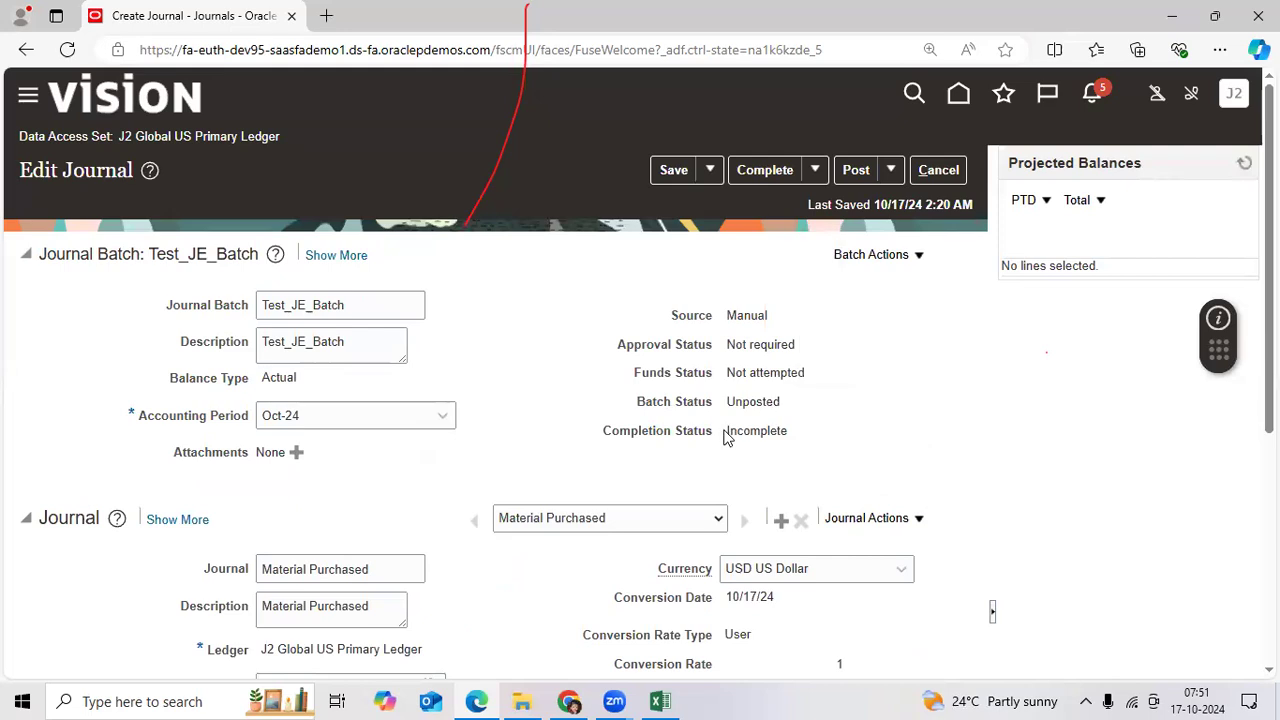
double_click(789, 431)
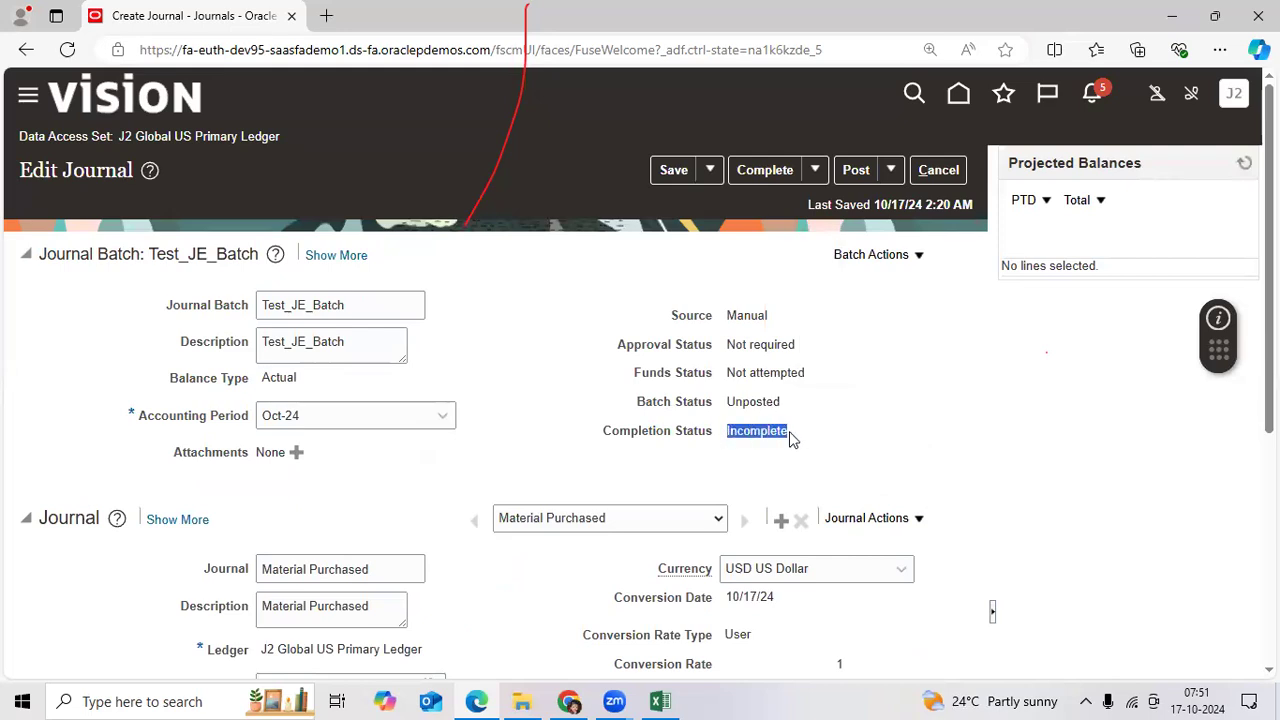
click(765, 171)
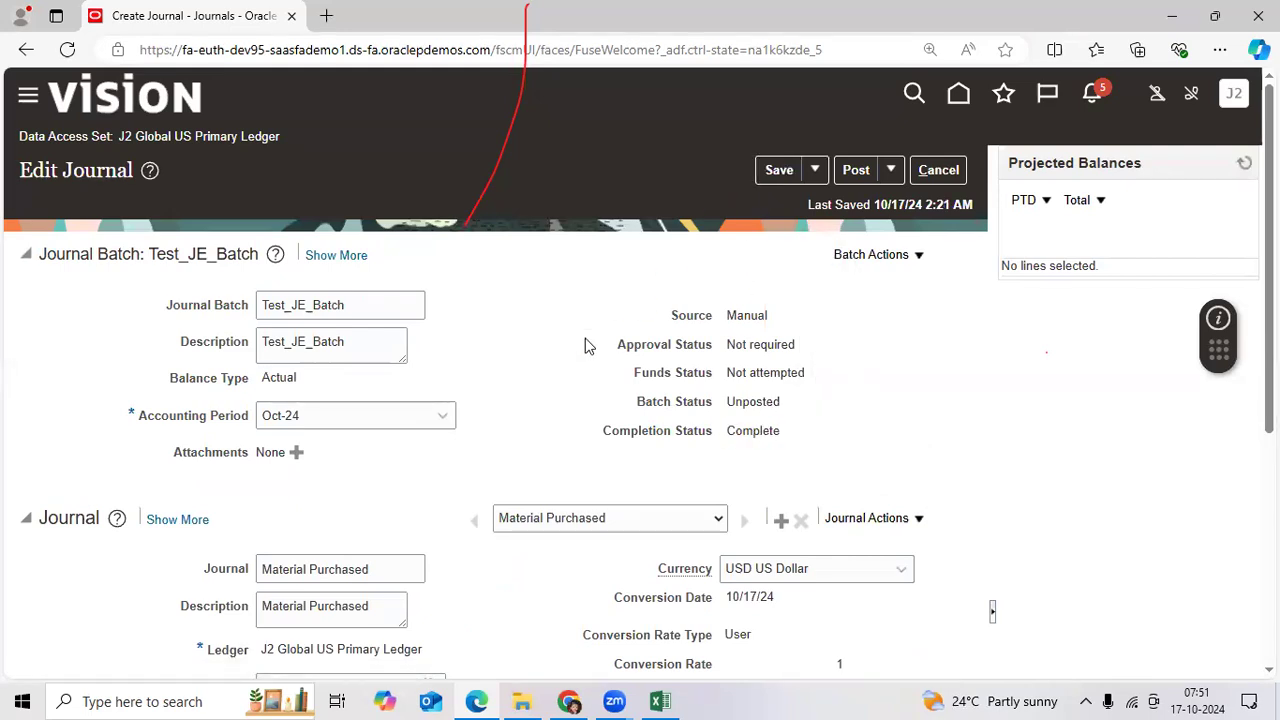
Expand the journal batch details and examine the batch's control totals and action log
scroll(590, 370, down, 3)
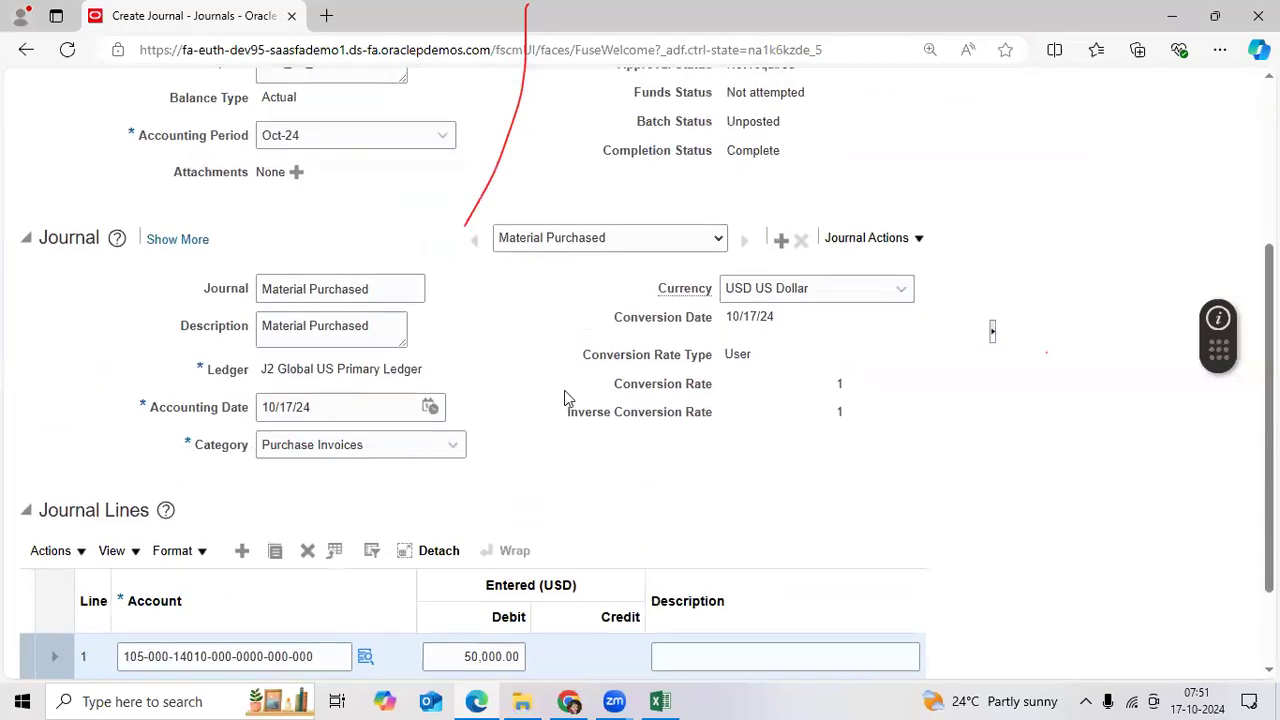
scroll(258, 256, up, 3)
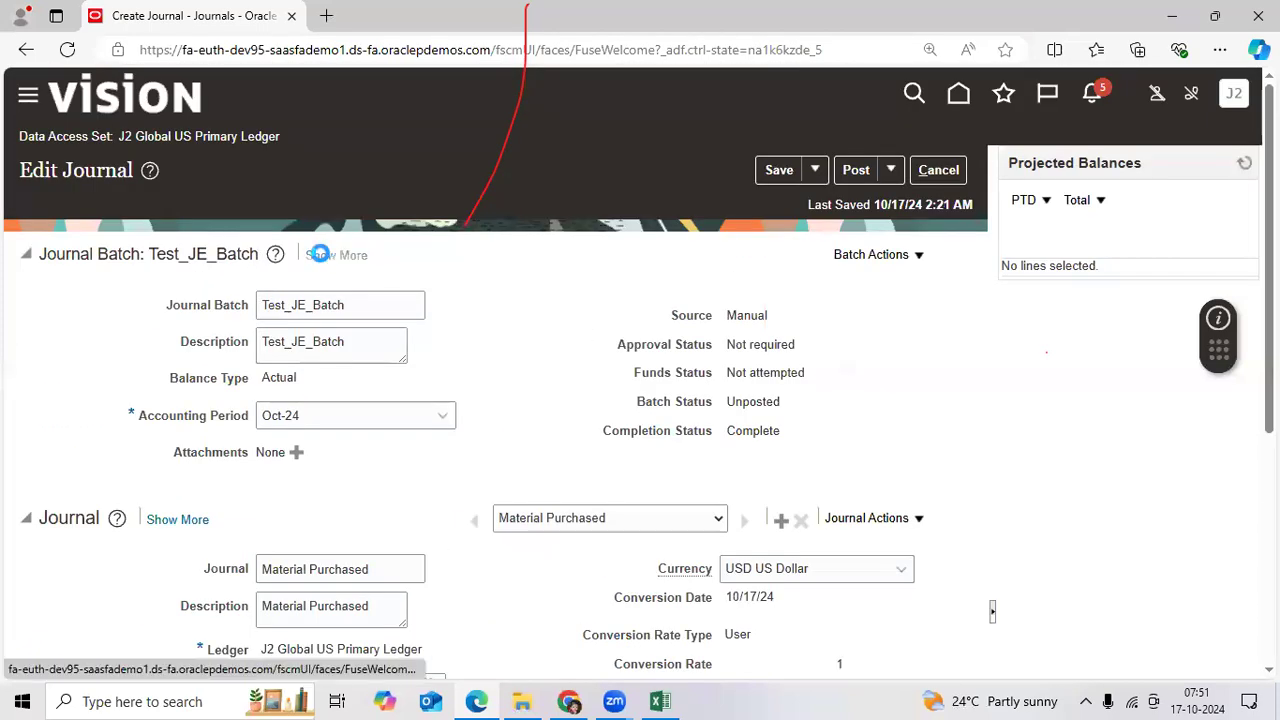
click(322, 257)
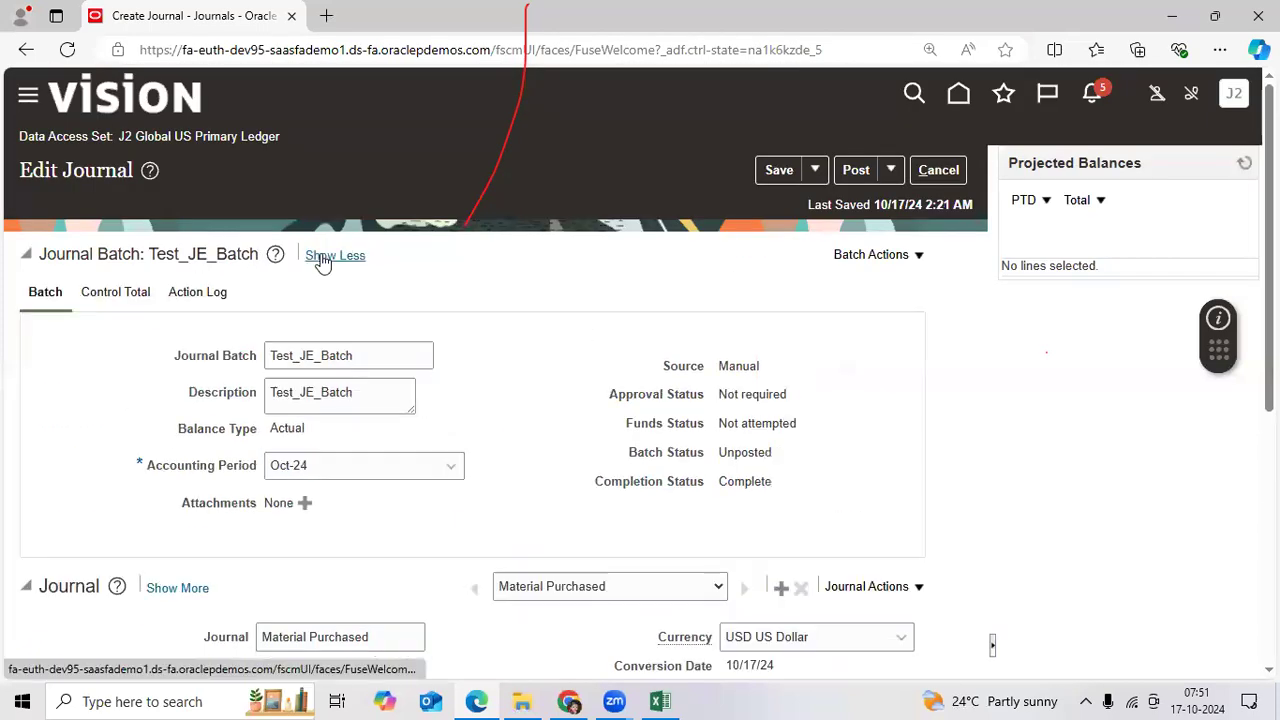
click(135, 292)
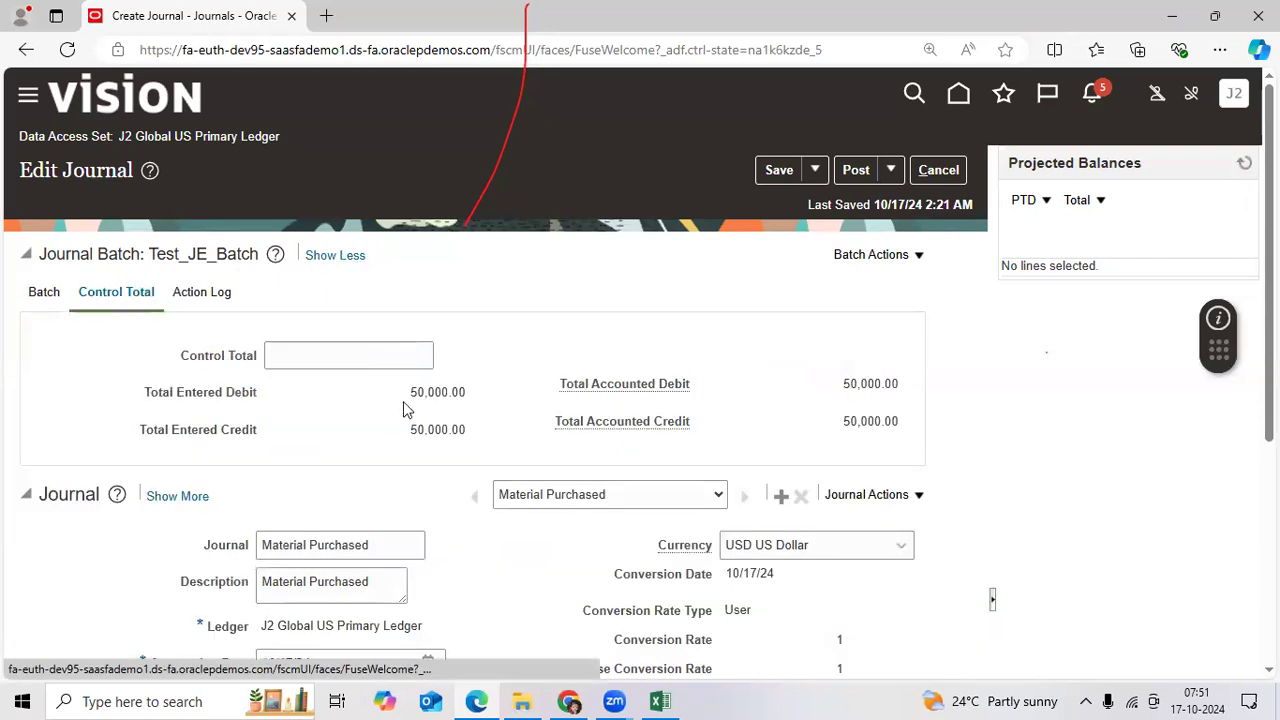
drag(408, 398, 474, 414)
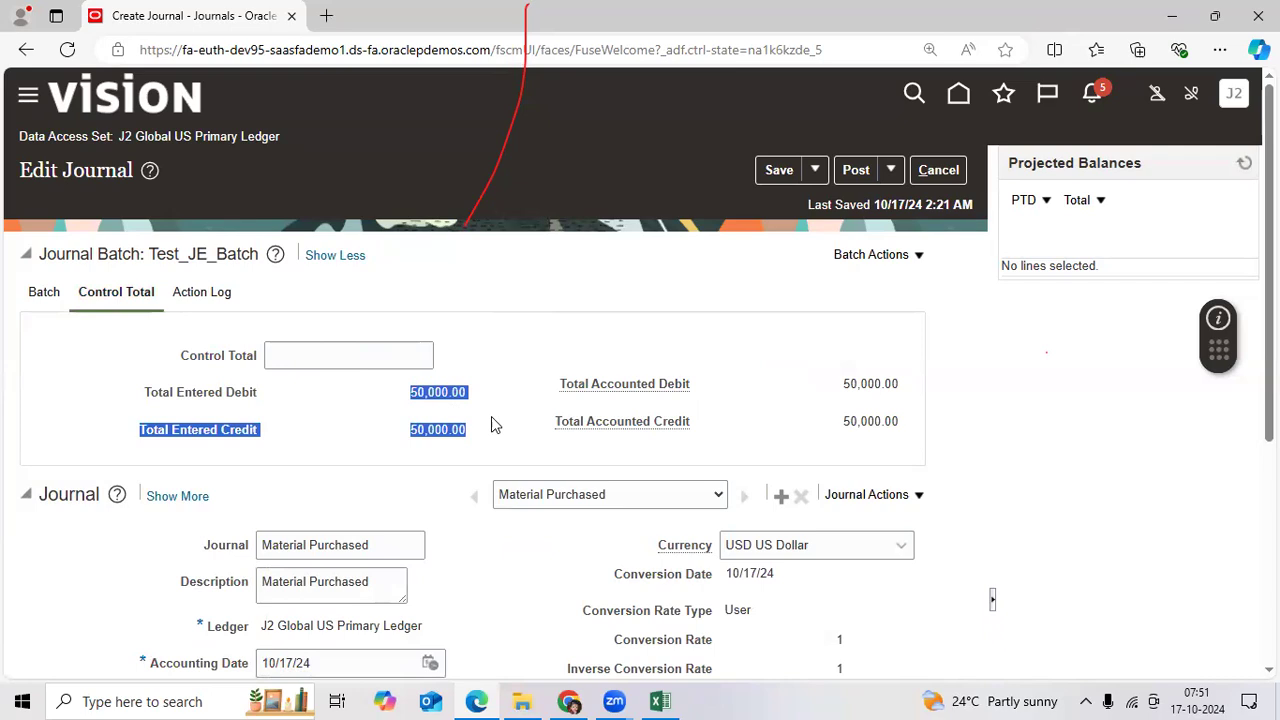
click(491, 423)
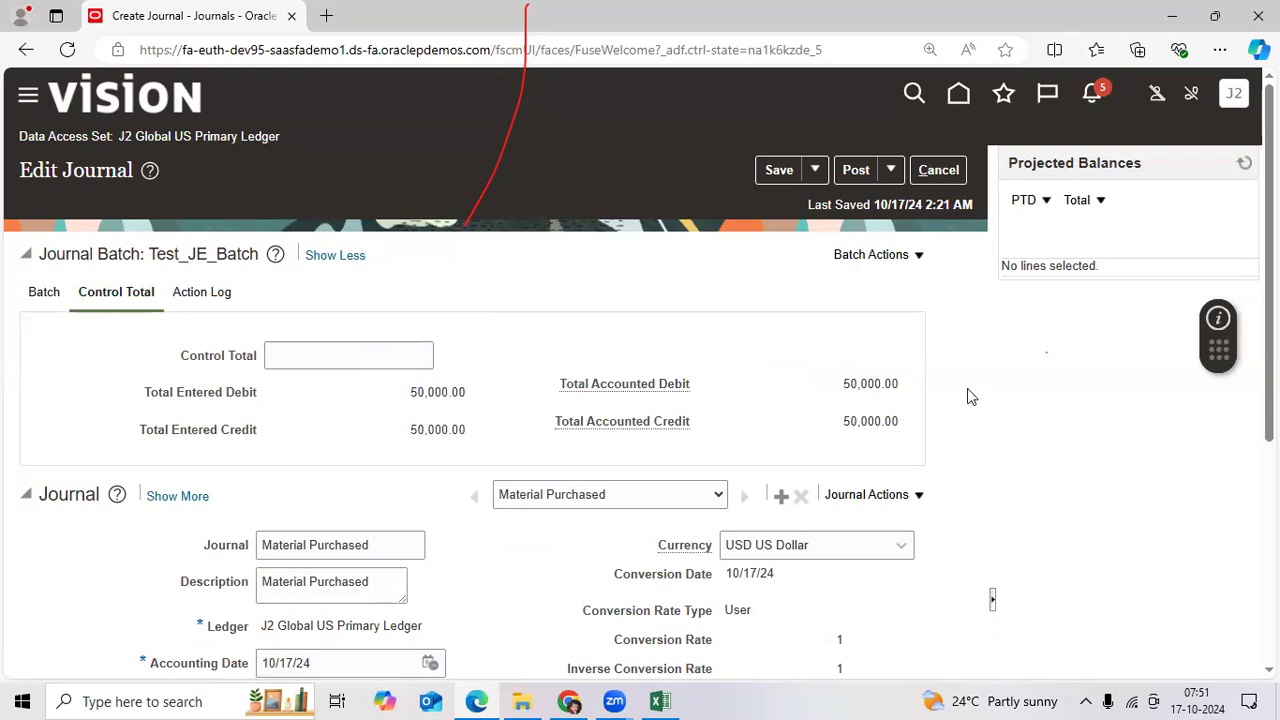
click(200, 295)
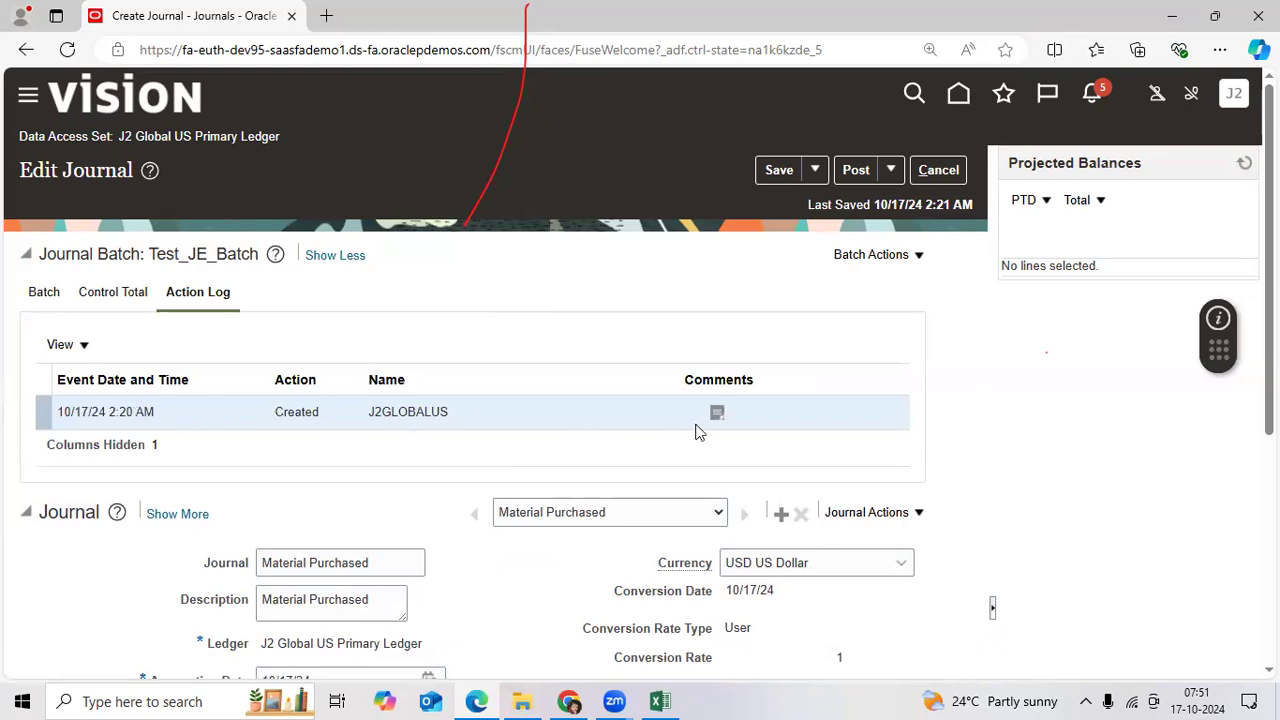
Expand the Material Purchased journal's details and examine its control total and sequencing information
scroll(585, 450, down, 3)
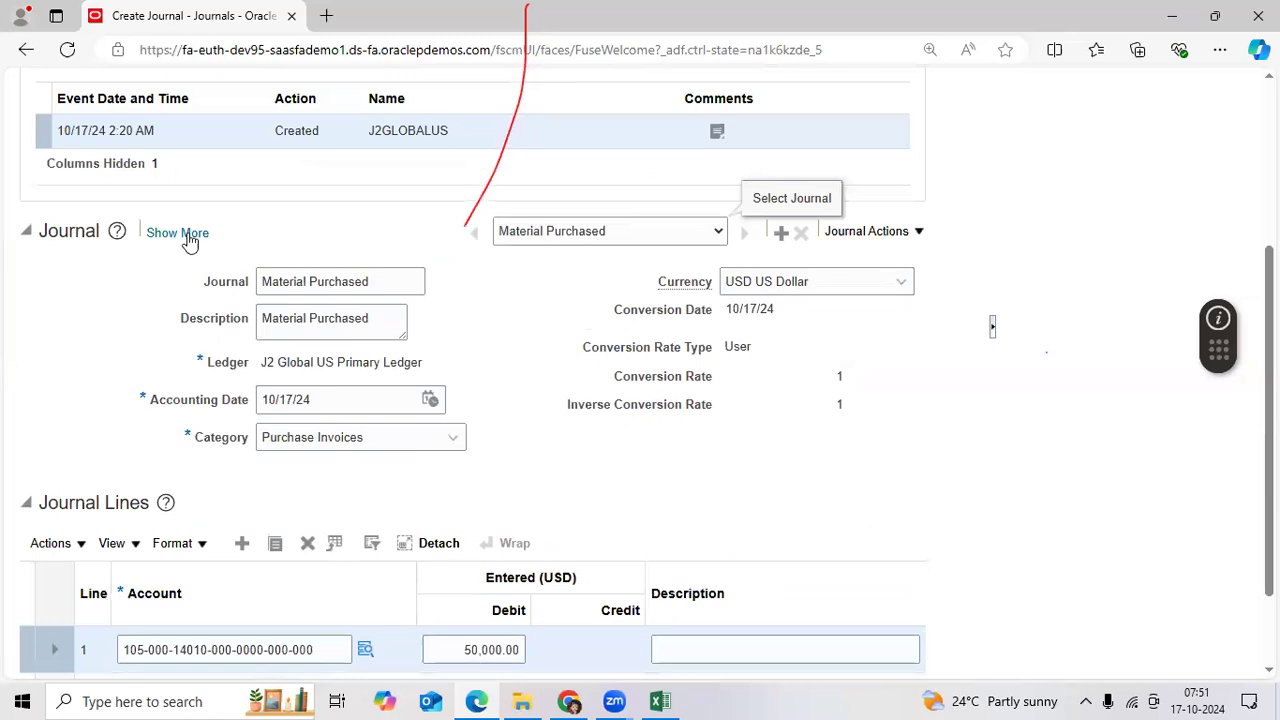
click(185, 232)
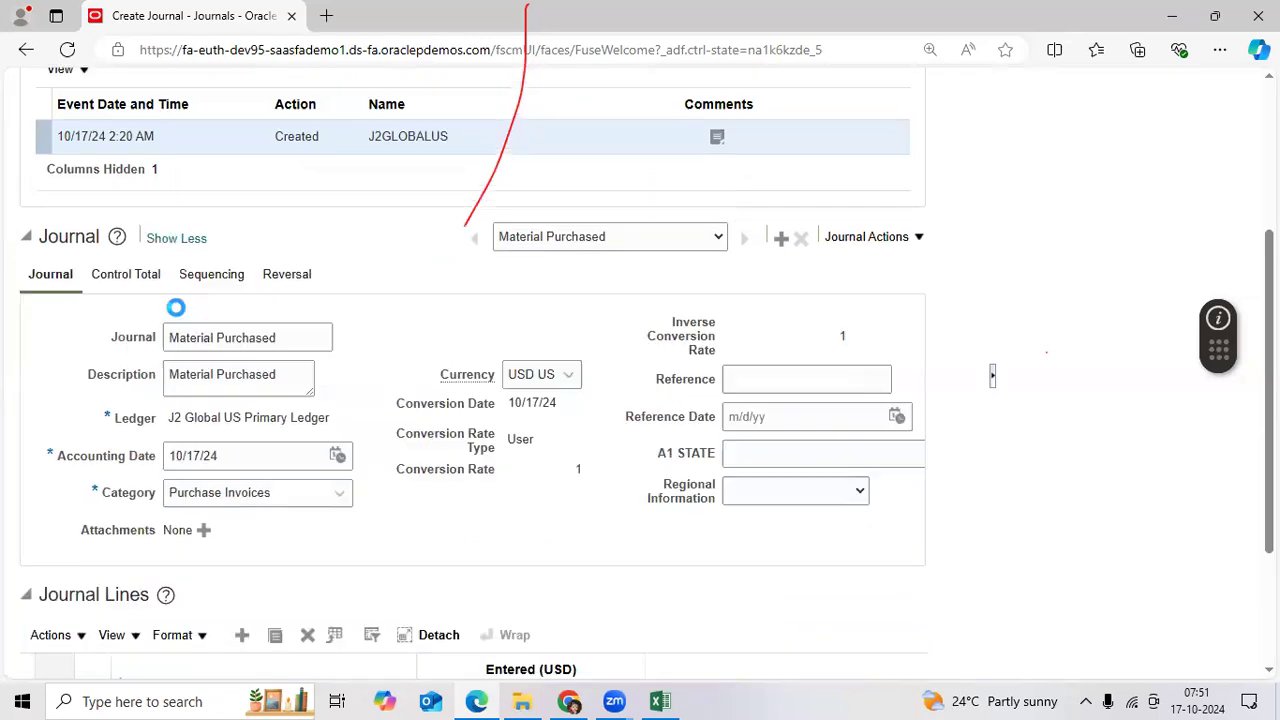
click(125, 274)
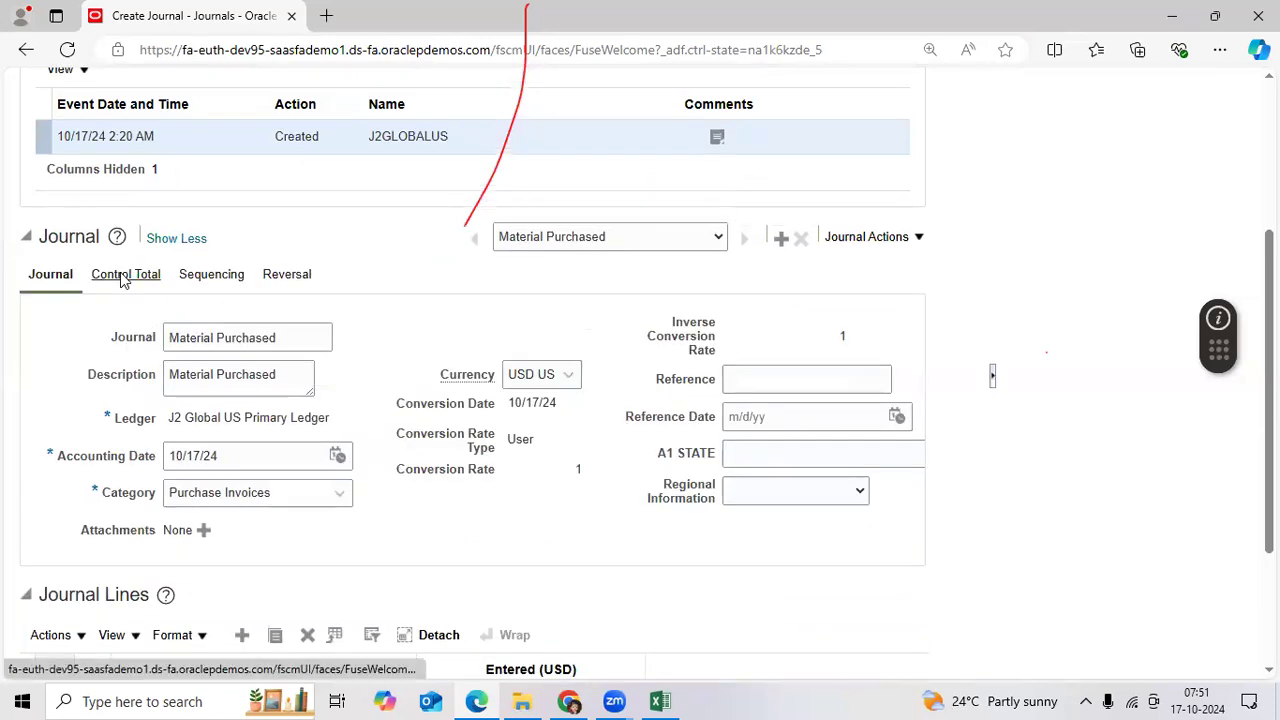
click(218, 240)
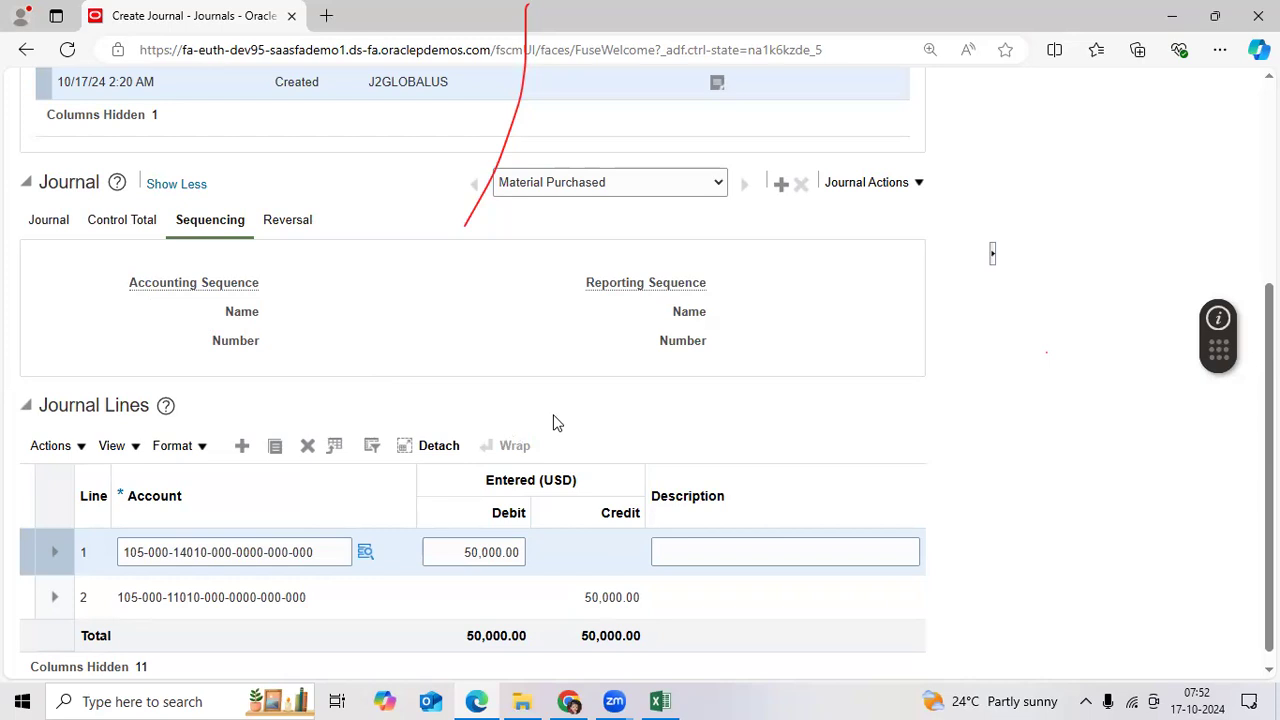
Post the Test_JE_Batch journal batch and acknowledge the process submission confirmation
scroll(592, 397, up, 5)
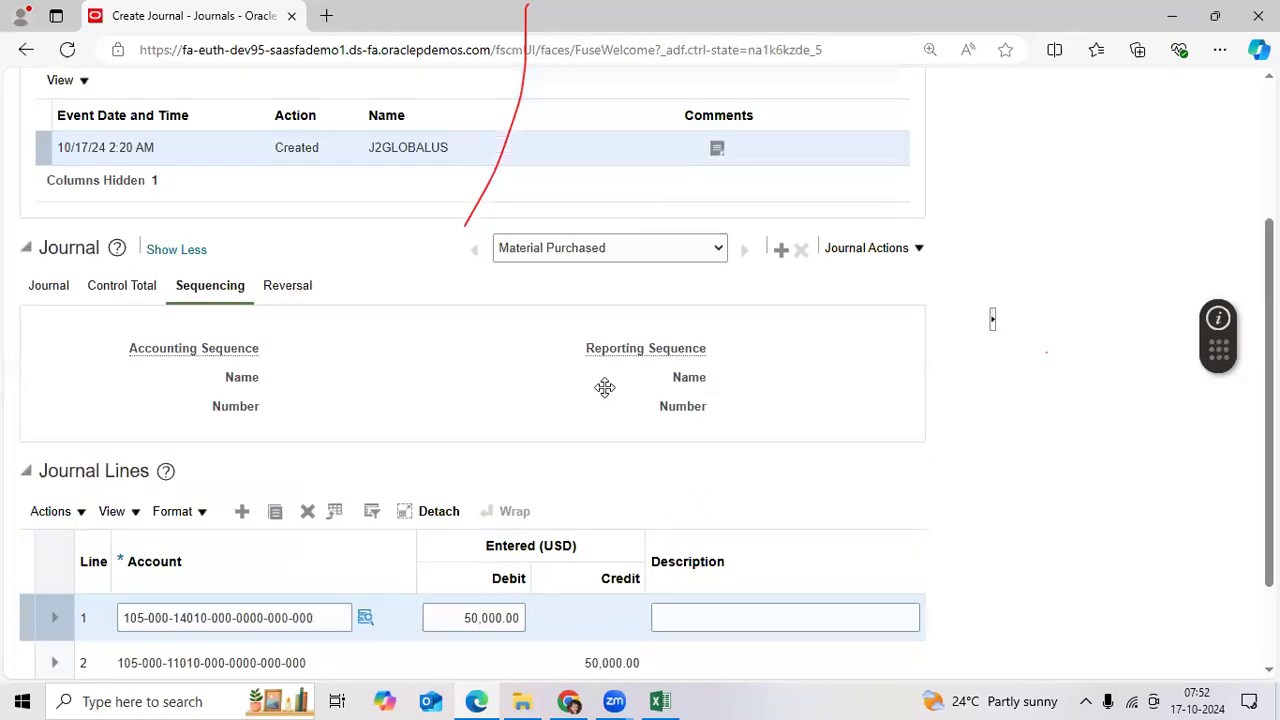
click(778, 171)
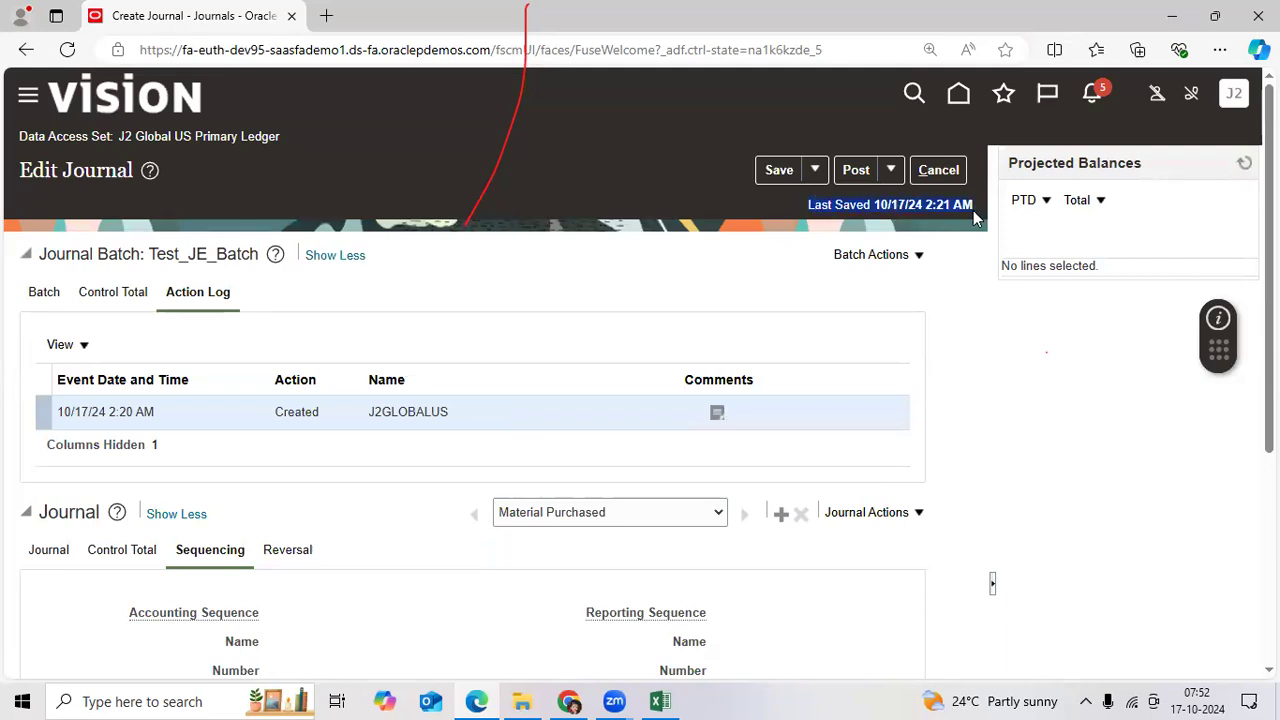
click(920, 256)
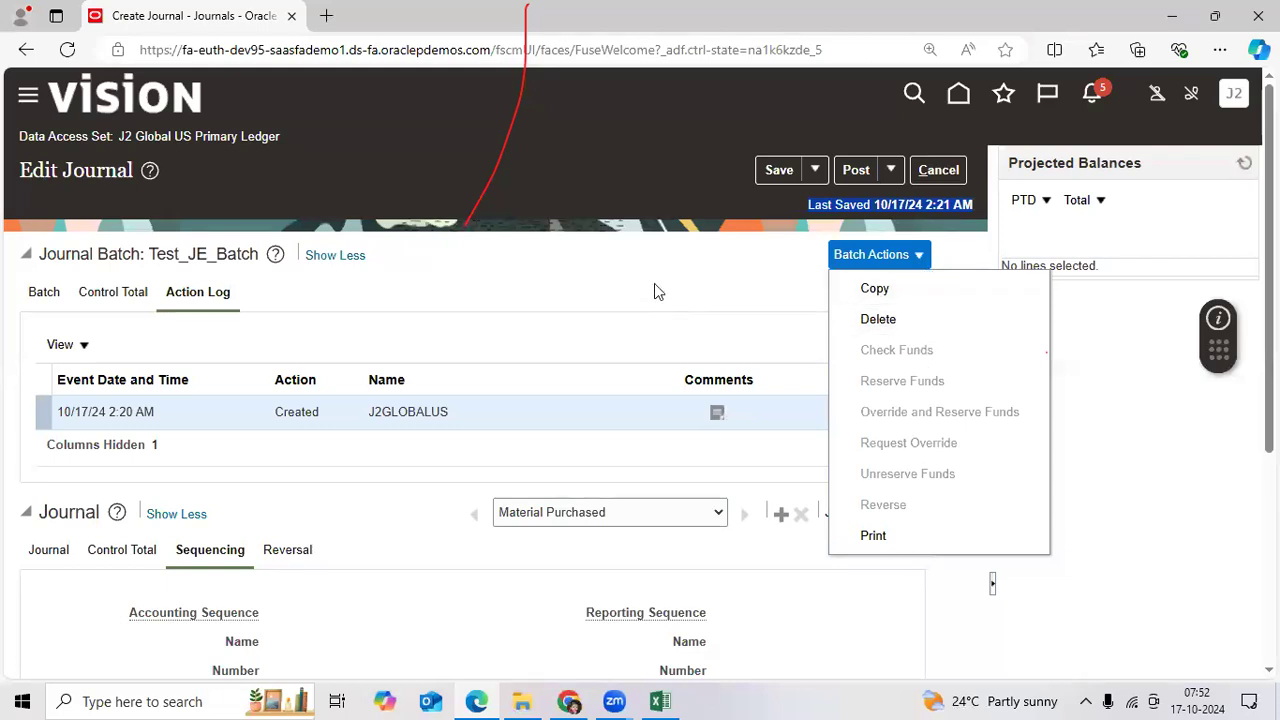
click(790, 252)
click(856, 170)
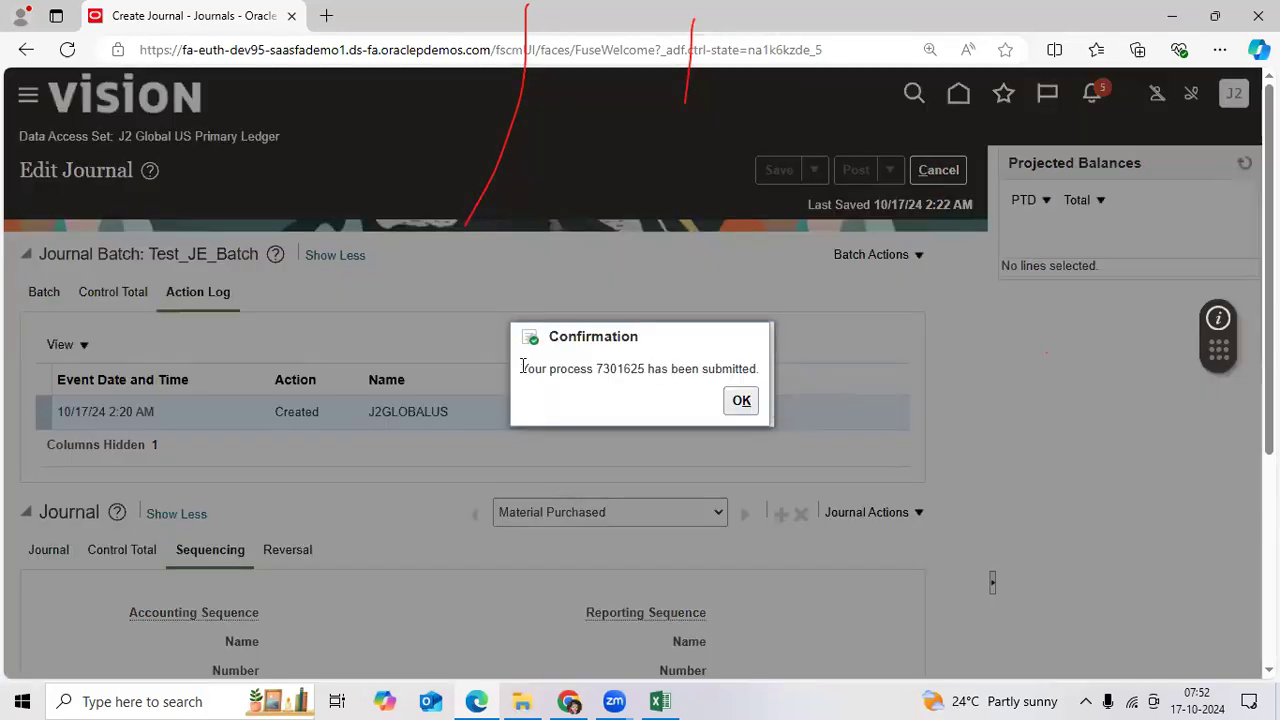
drag(522, 367, 743, 402)
click(741, 401)
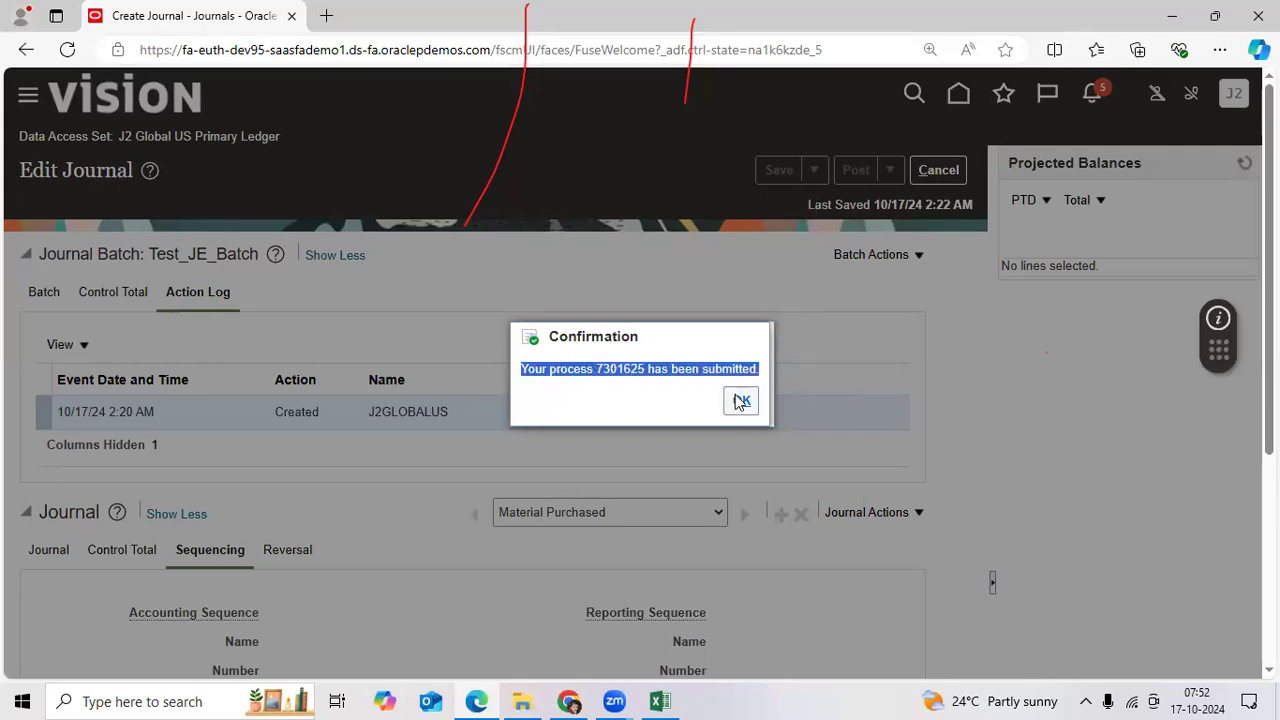
click(741, 401)
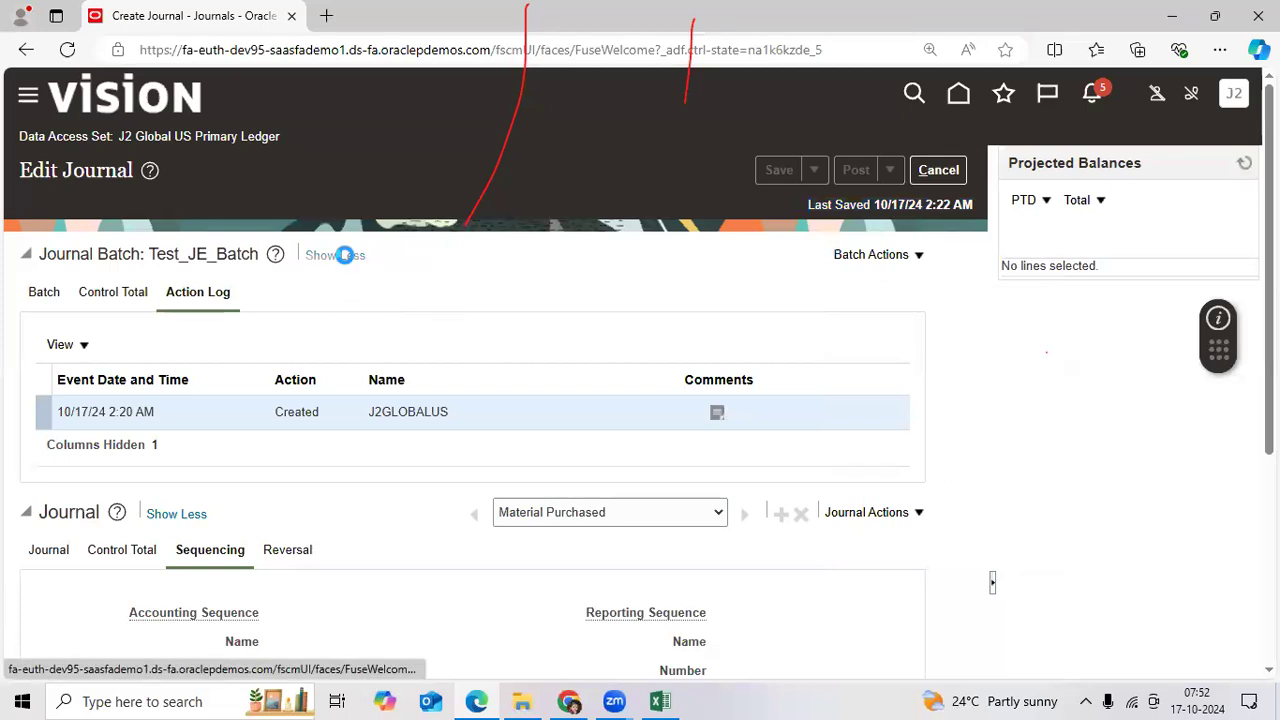
Collapse the additional details of the journal batch and the Material Purchased journal, and check the batch status
click(344, 255)
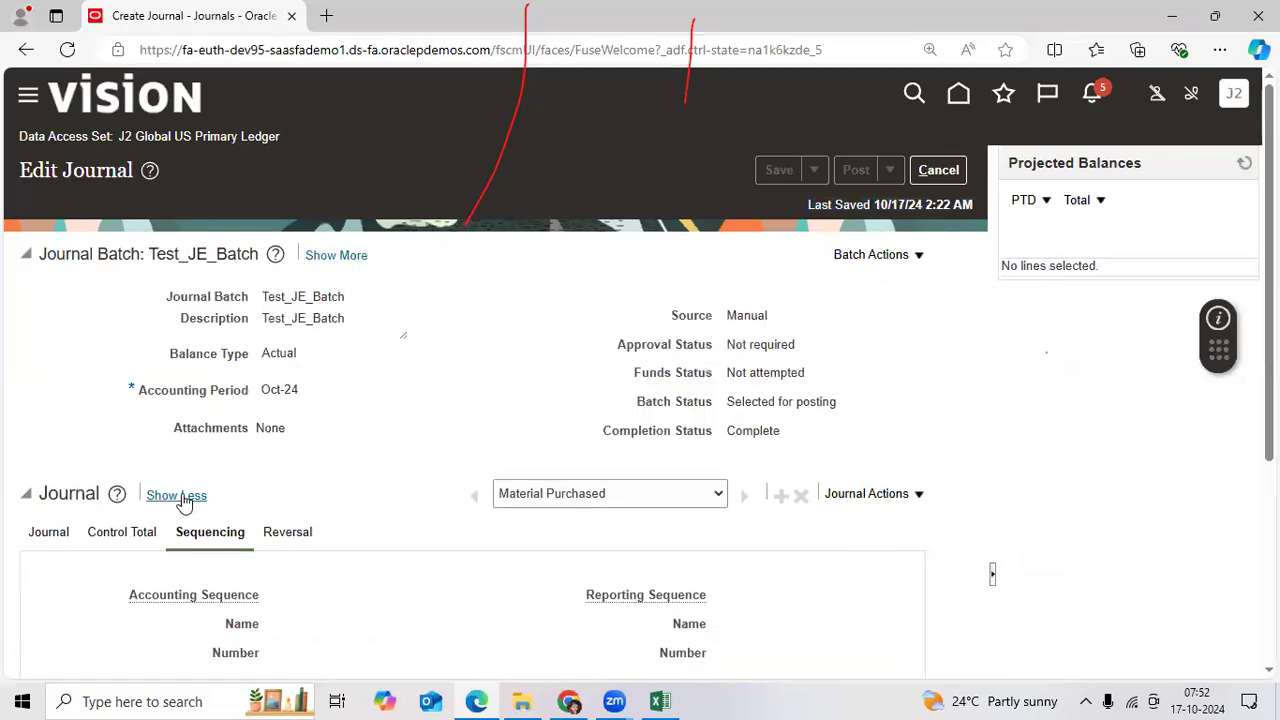
click(180, 496)
scroll(300, 495, down, 3)
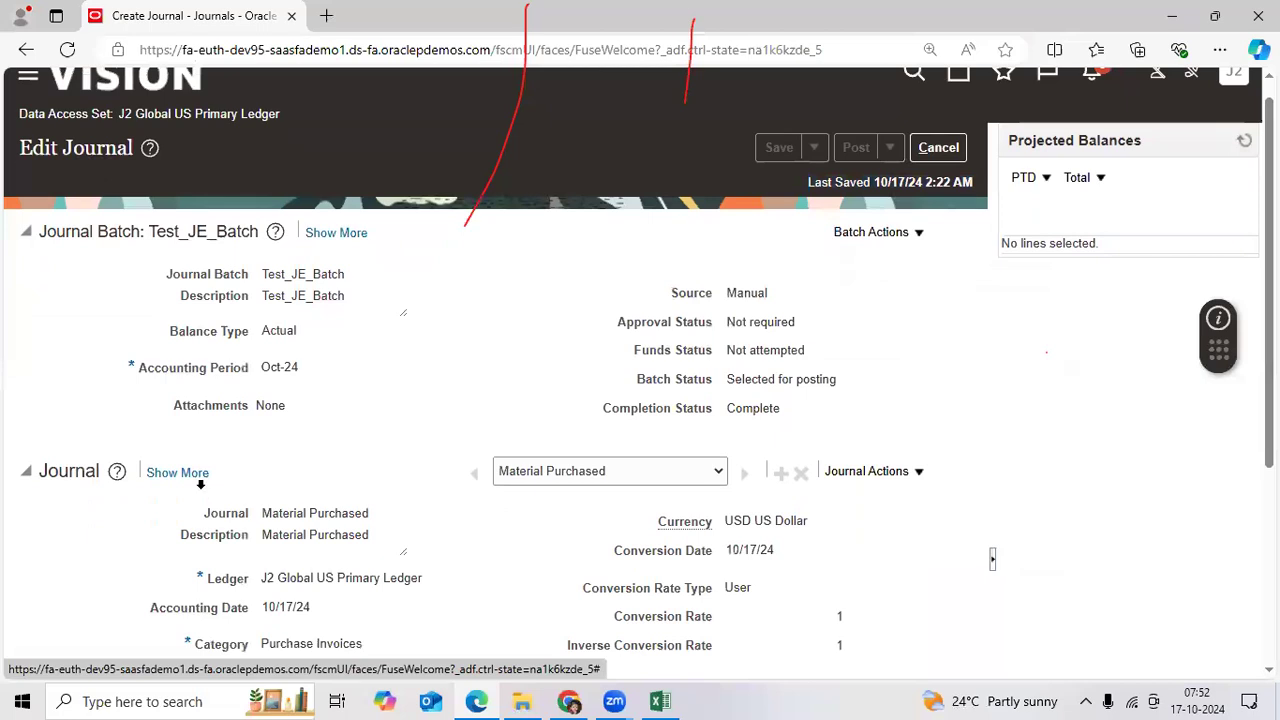
scroll(483, 513, up, 3)
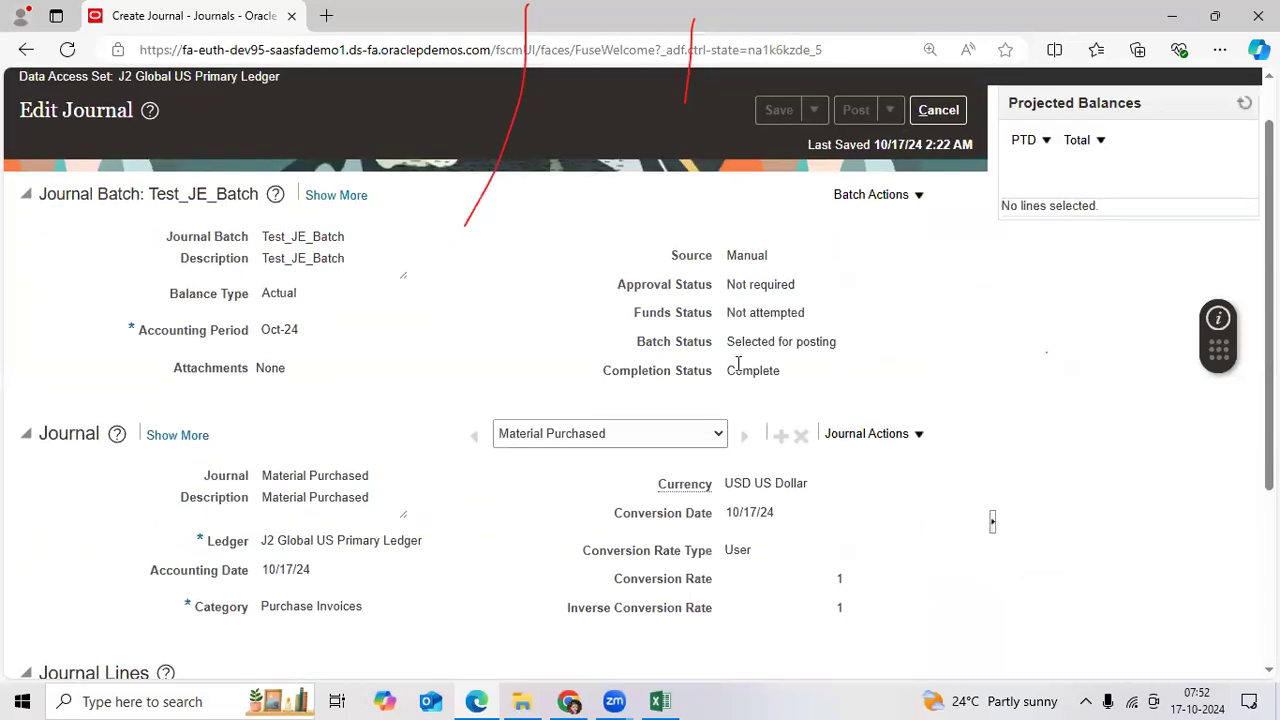
drag(728, 342, 847, 343)
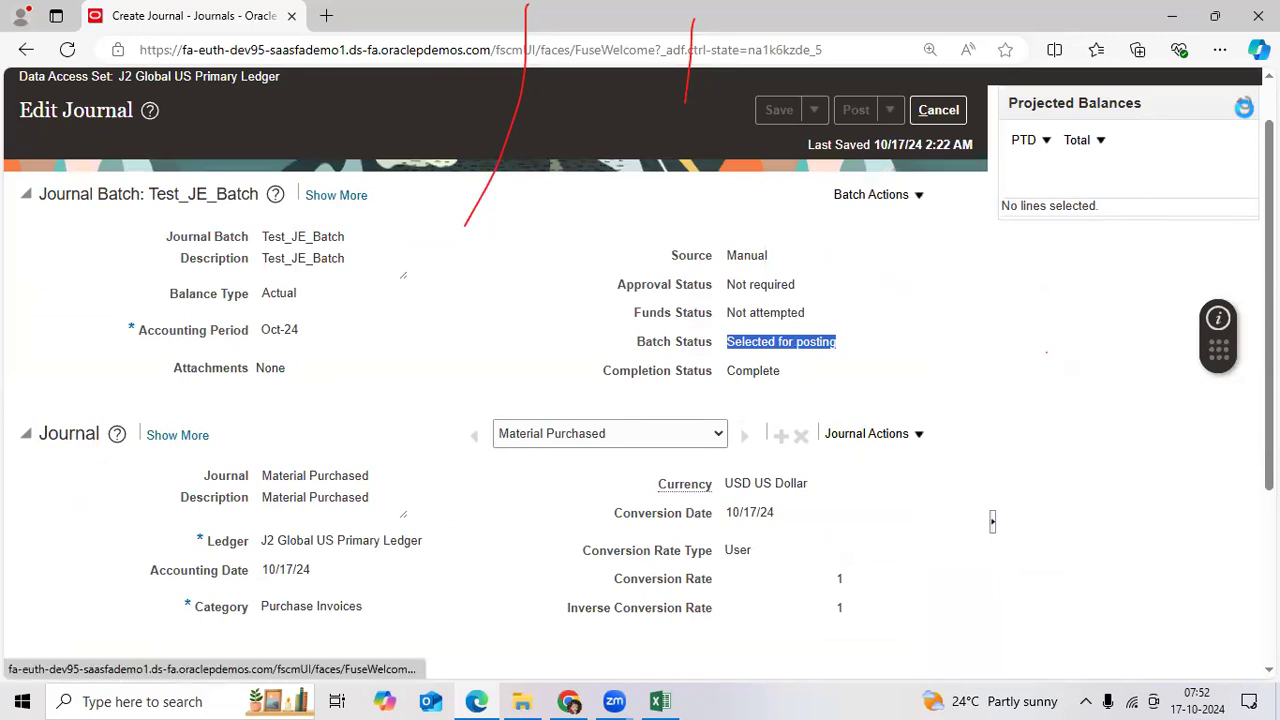
Refresh the projected balances repeatedly and recheck the batch status and journal lines while posting runs
click(1243, 107)
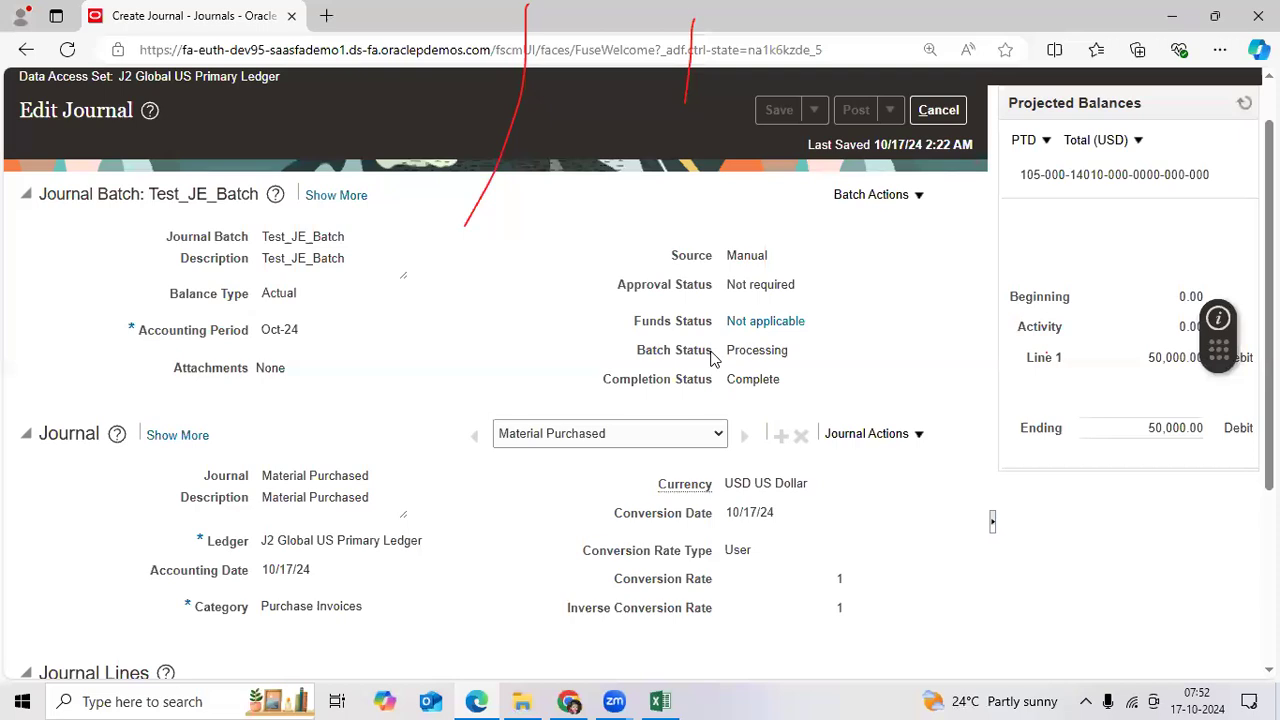
drag(726, 352, 808, 352)
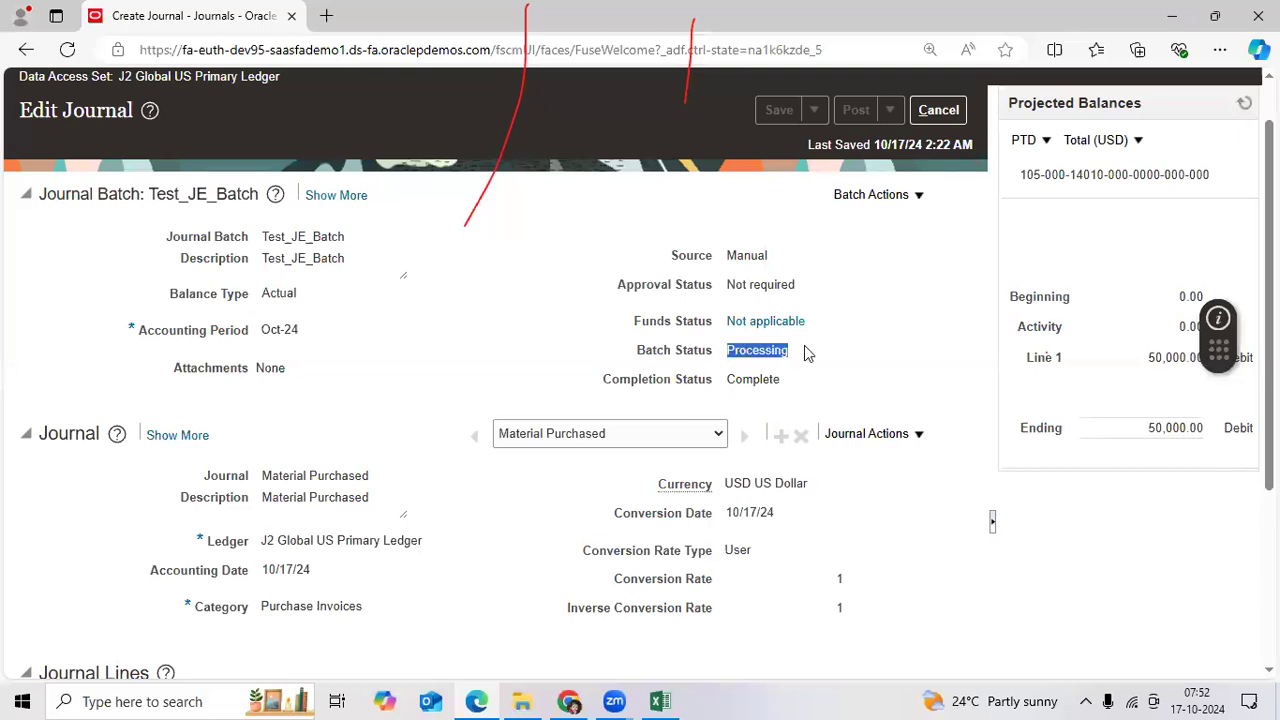
click(1241, 106)
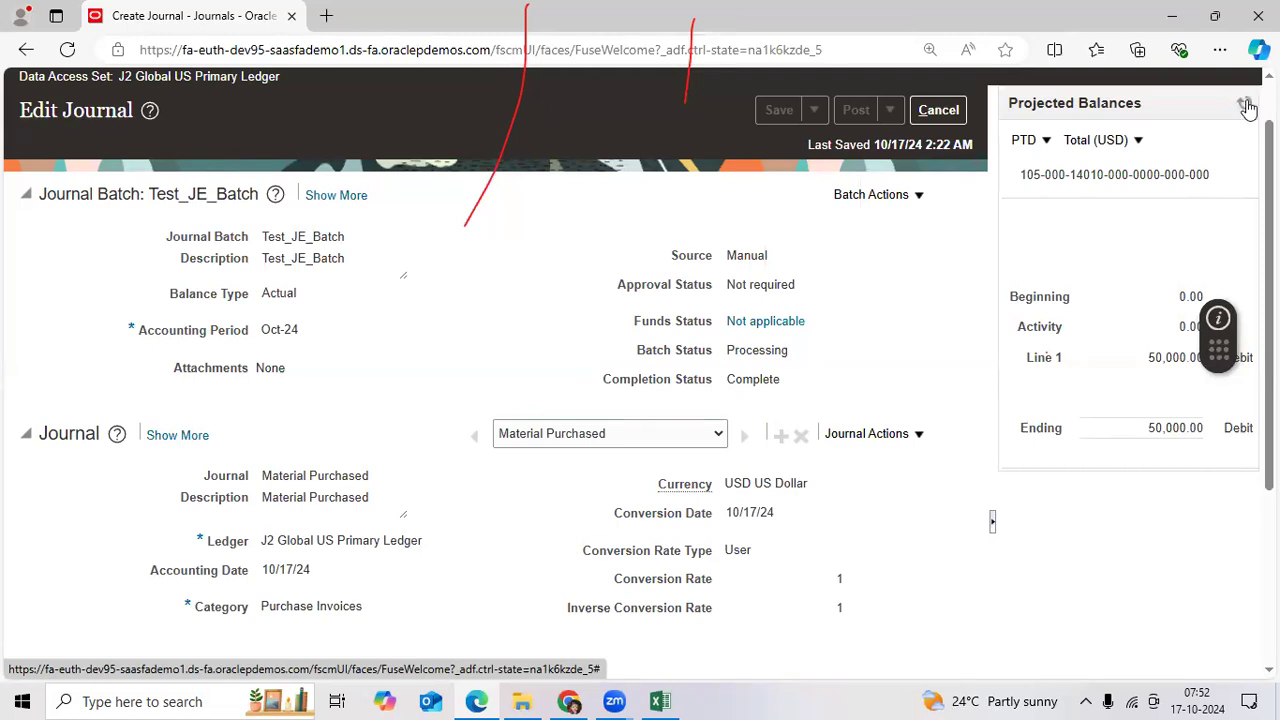
scroll(737, 440, down, 2)
scroll(737, 457, down, 2)
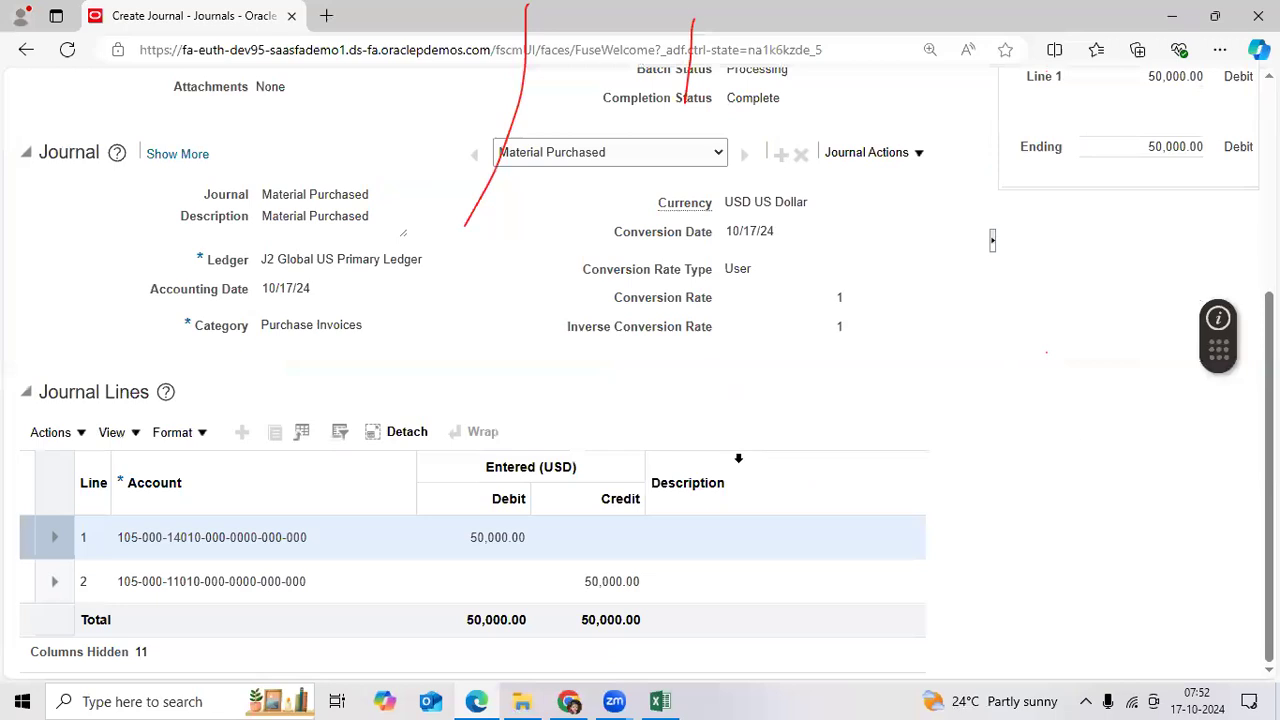
scroll(737, 457, up, 5)
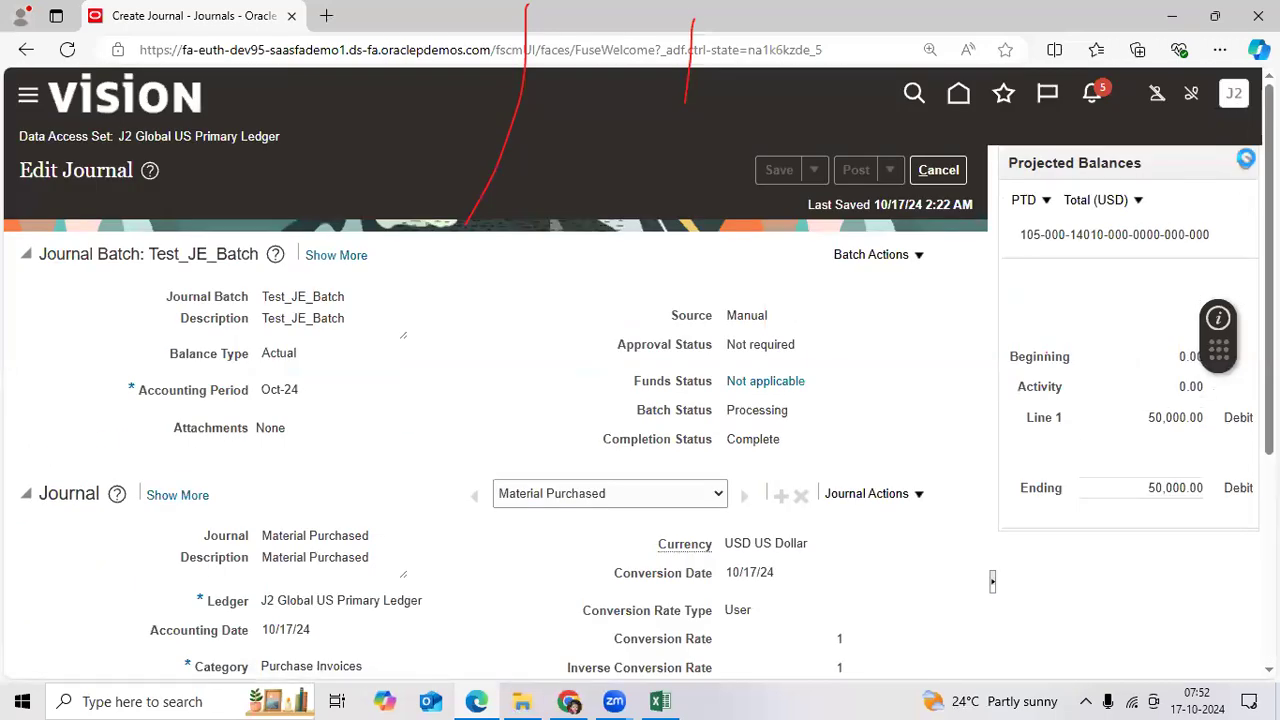
click(1243, 163)
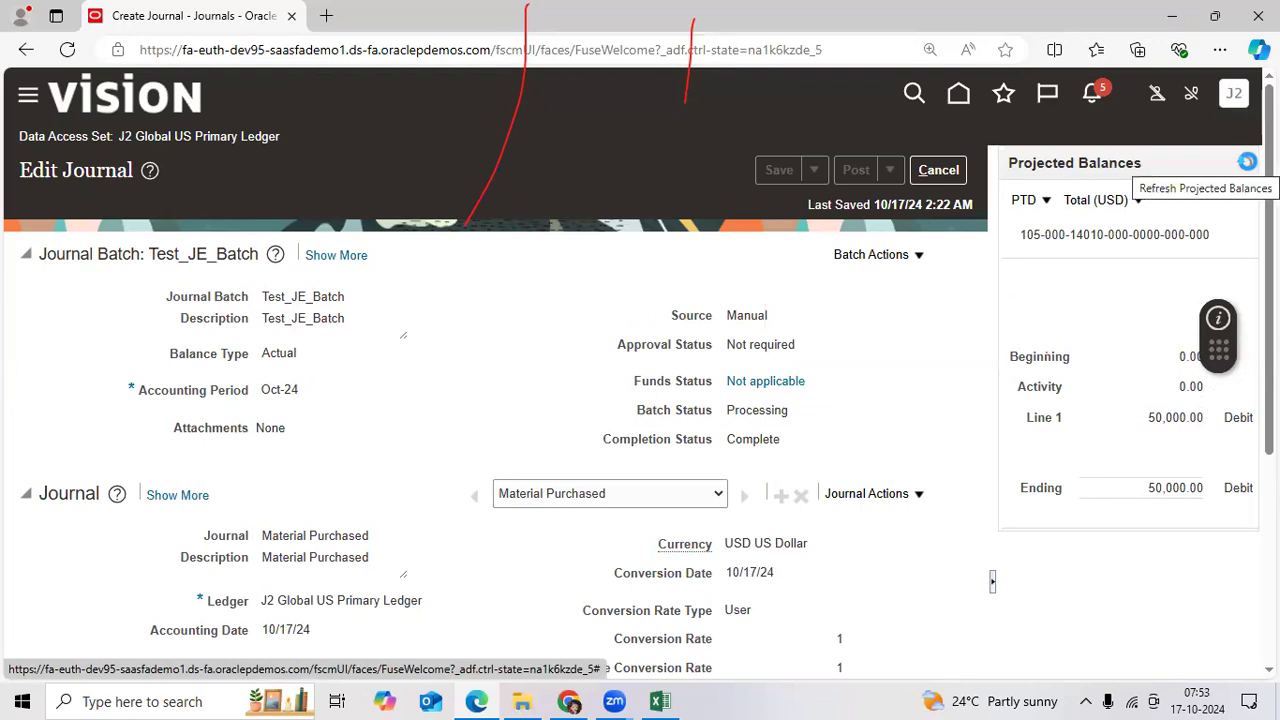
click(1246, 163)
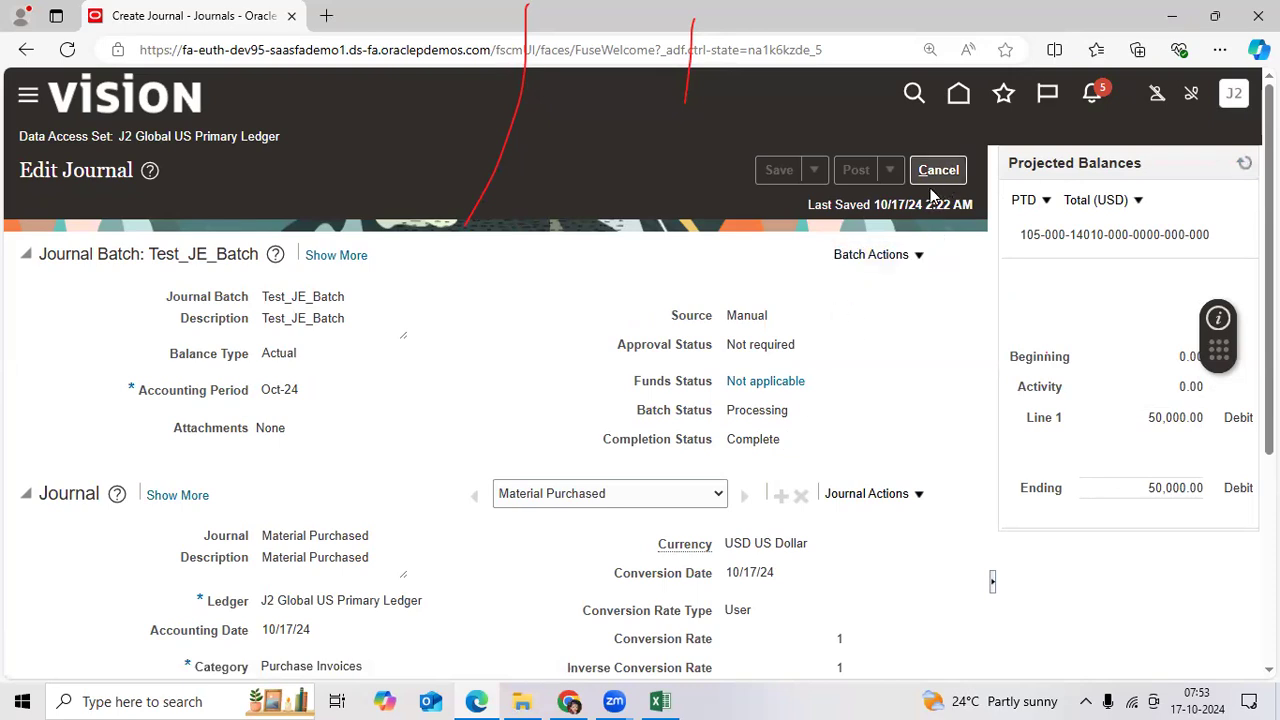
click(1245, 163)
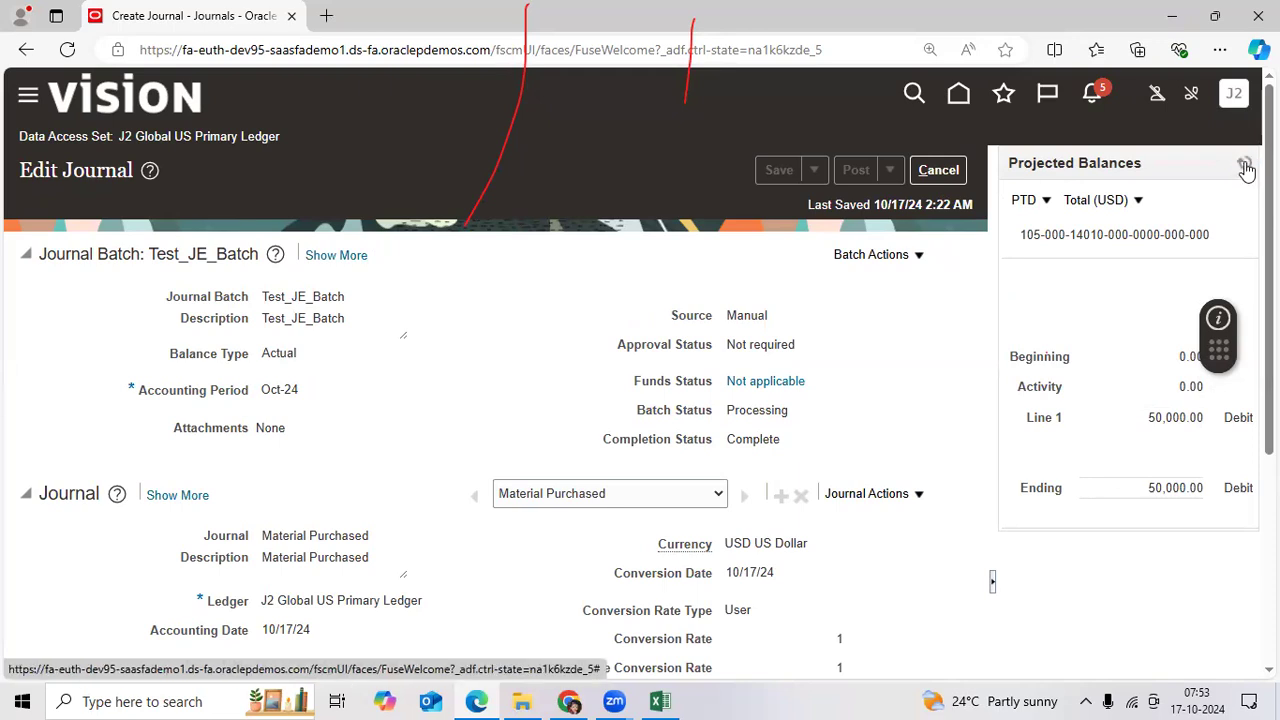
click(1245, 165)
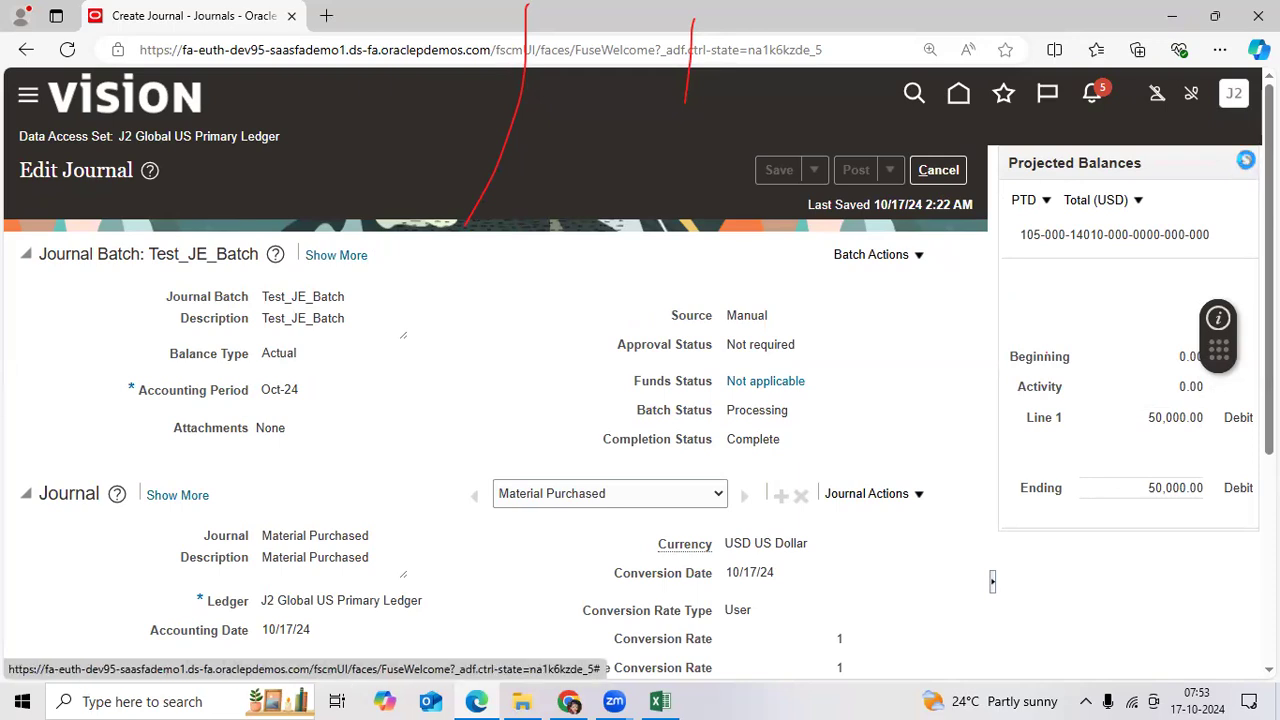
click(1245, 165)
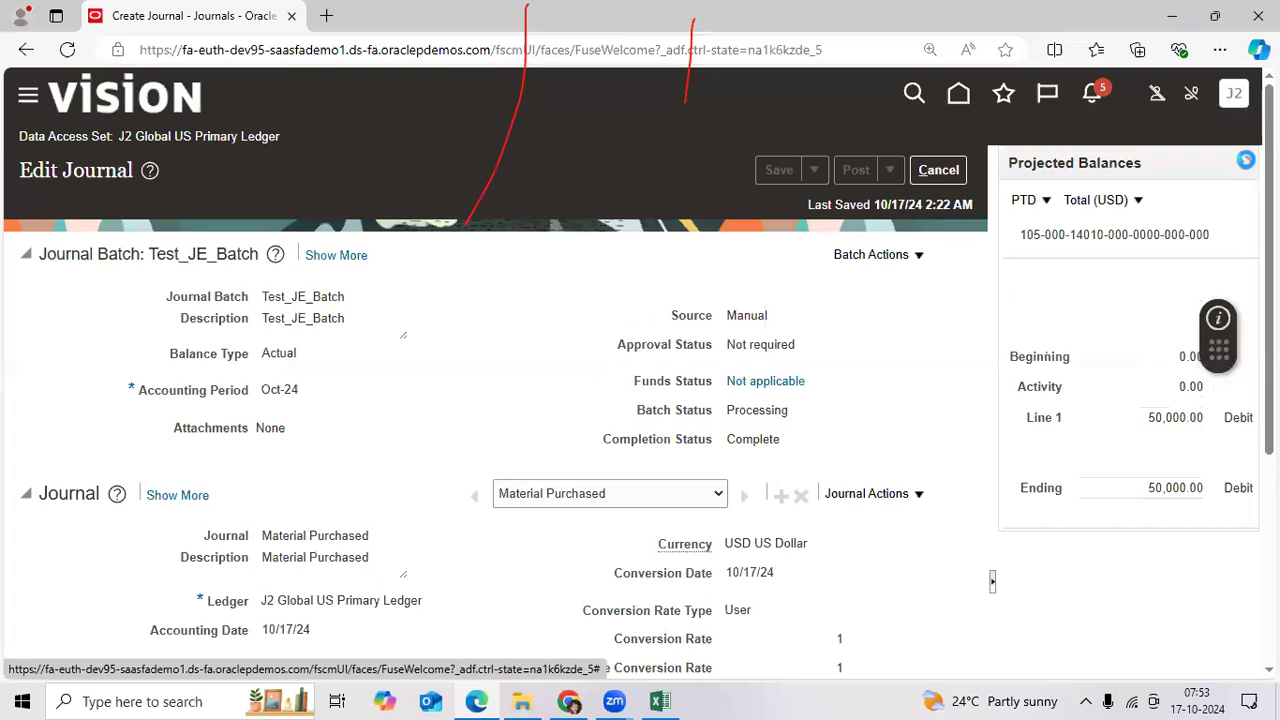
click(1245, 165)
click(1245, 163)
click(1245, 165)
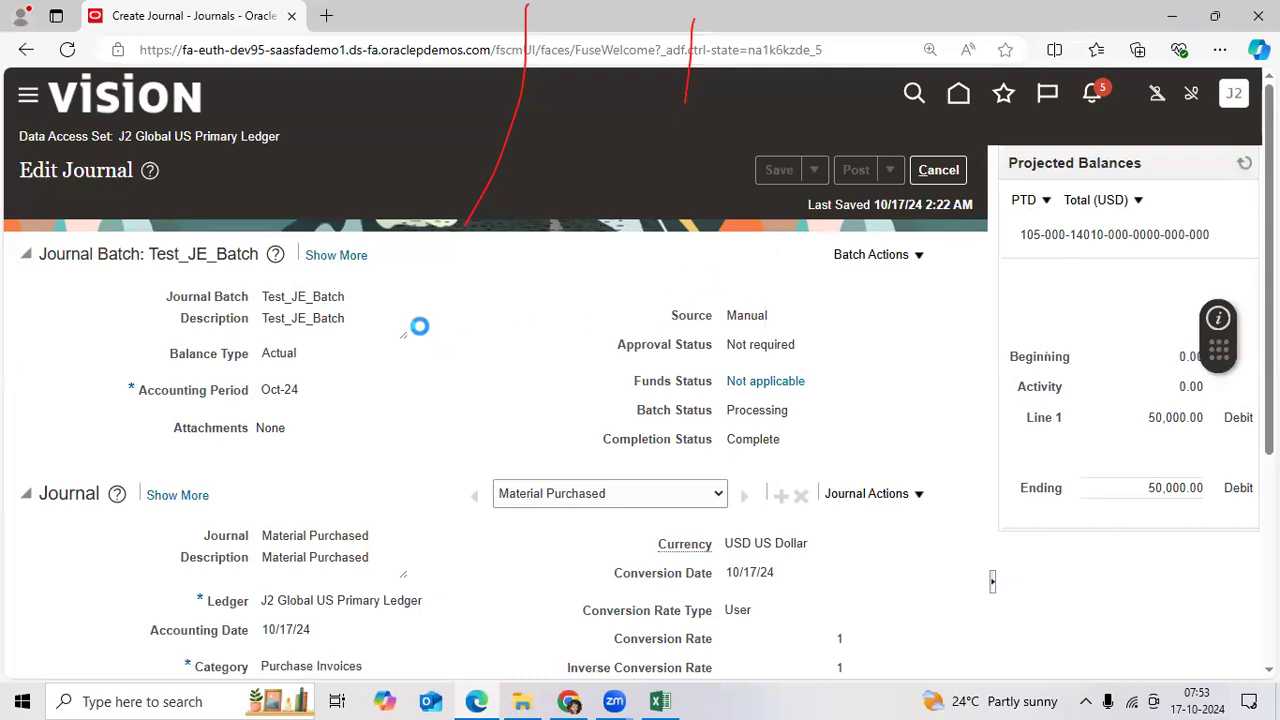
Go to Scheduled Processes, refresh the process list and check the status of the Post Journals for Single Ledger process
scroll(455, 420, down, 6)
scroll(458, 450, down, 2)
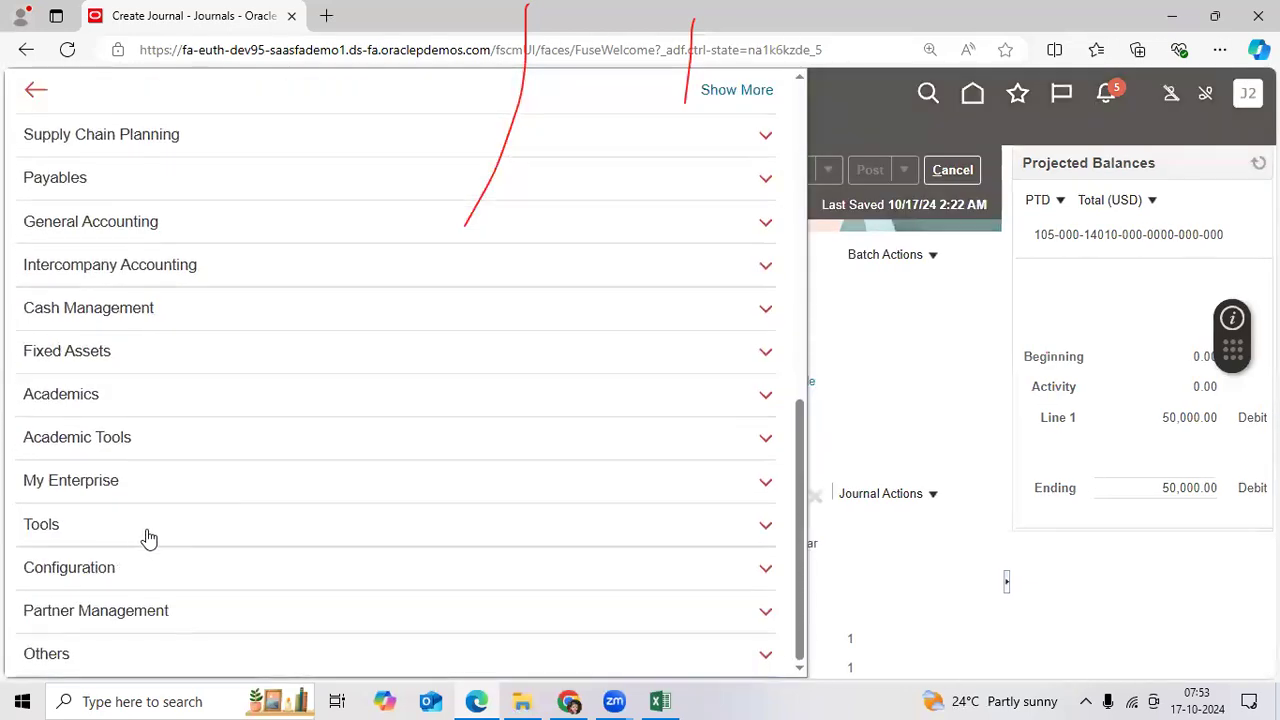
click(186, 523)
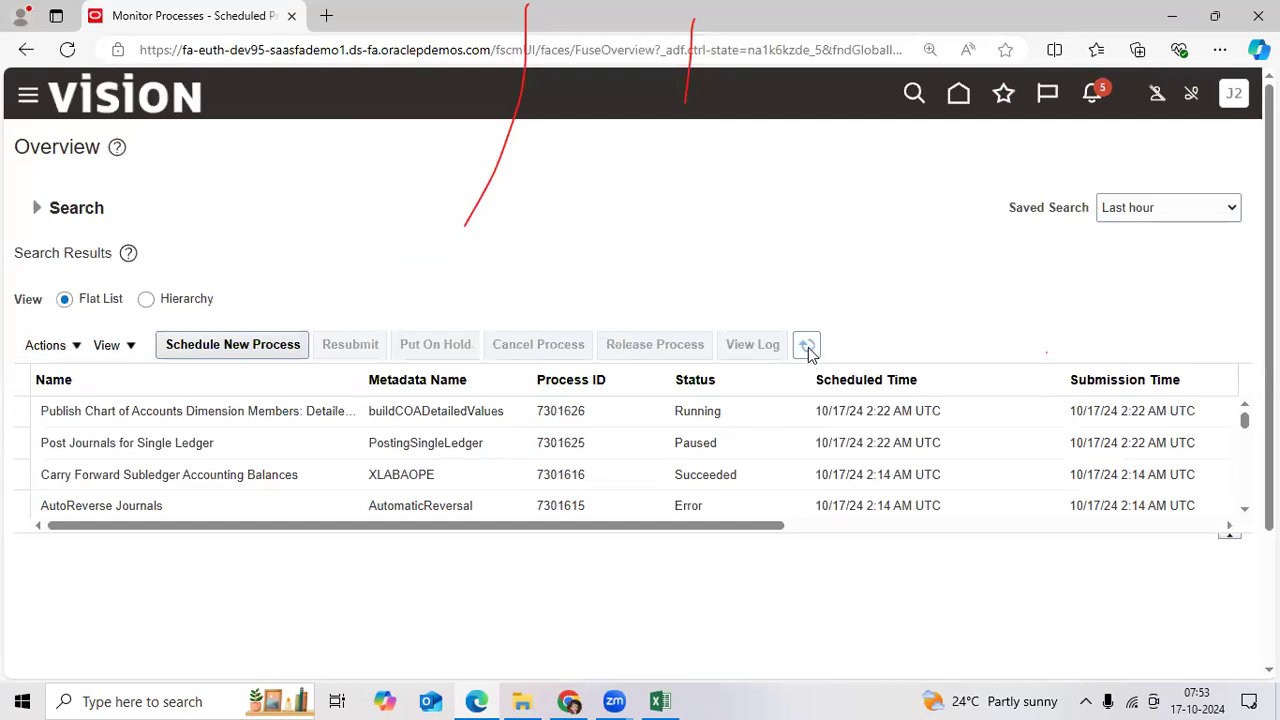
click(808, 347)
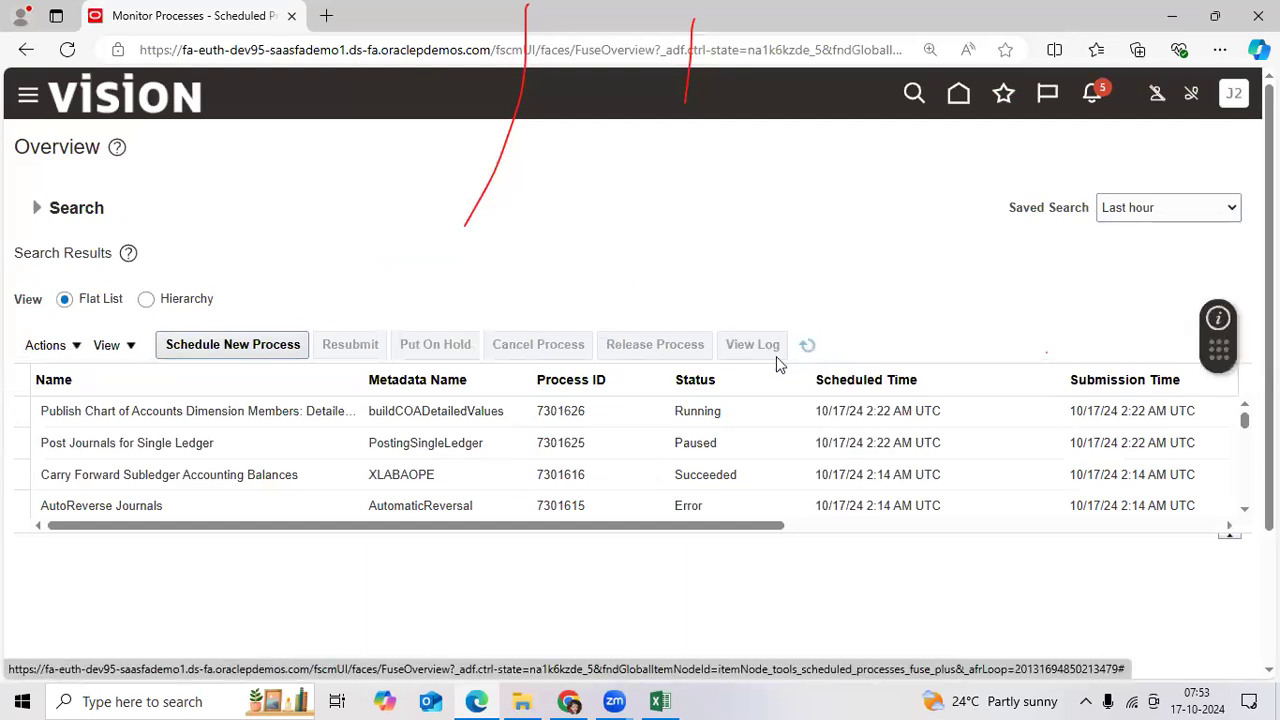
click(288, 453)
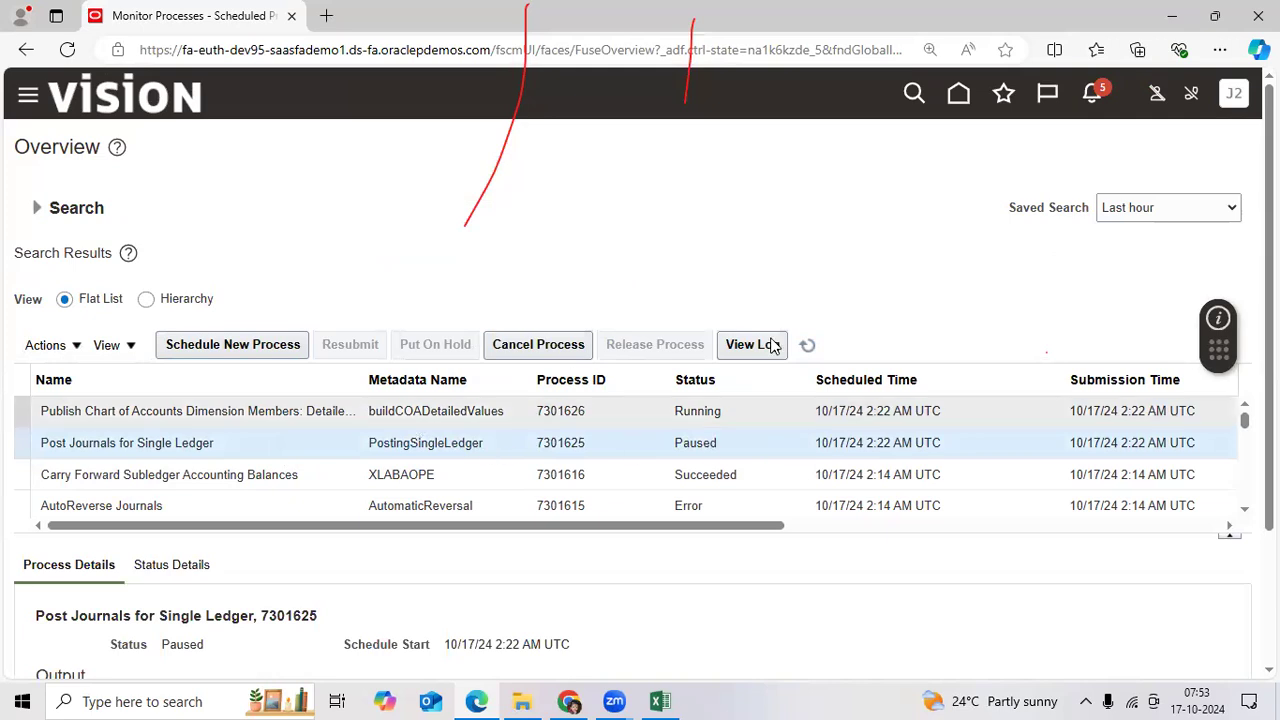
click(808, 345)
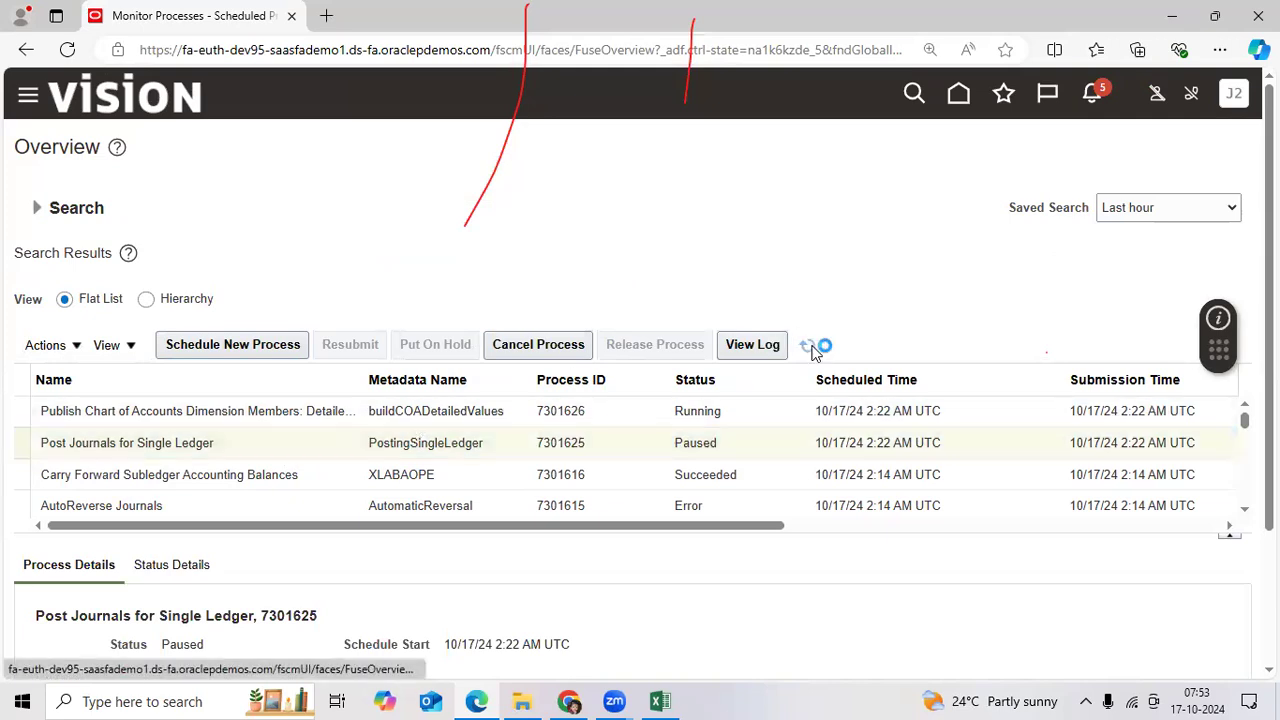
click(629, 449)
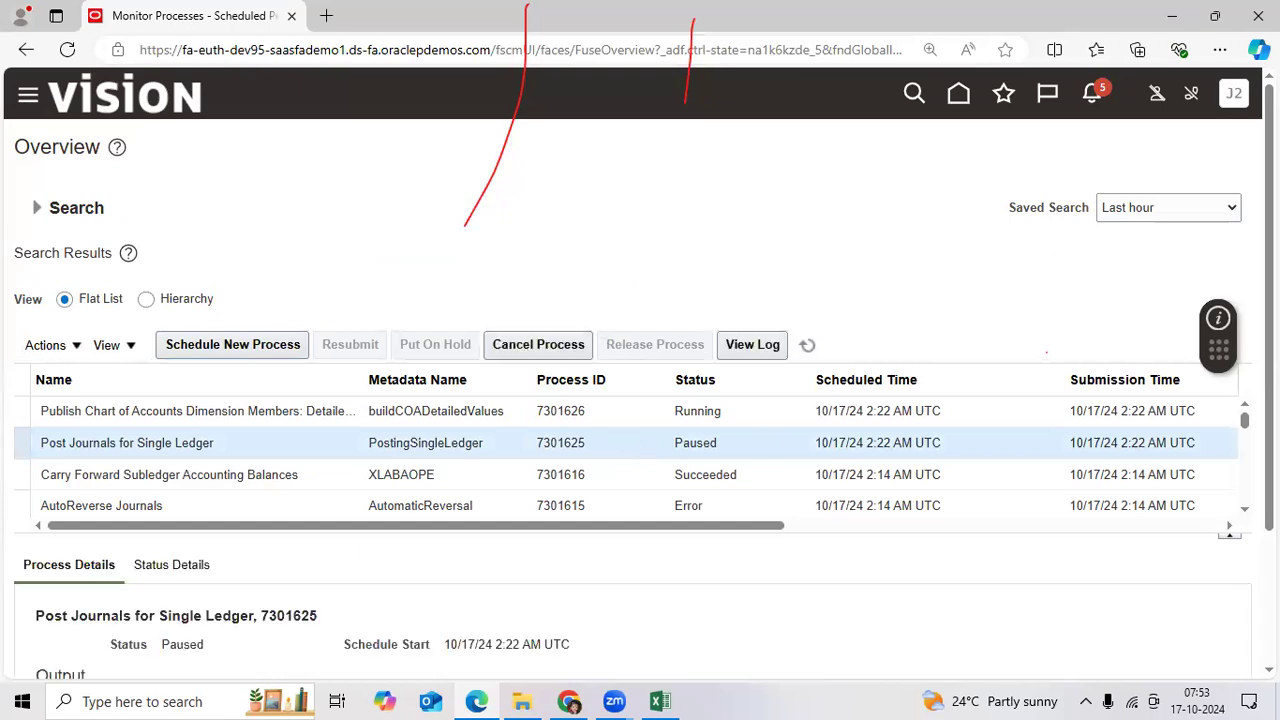
Download the posting process's output file l7301625.tmp and try to open it
scroll(583, 594, down, 3)
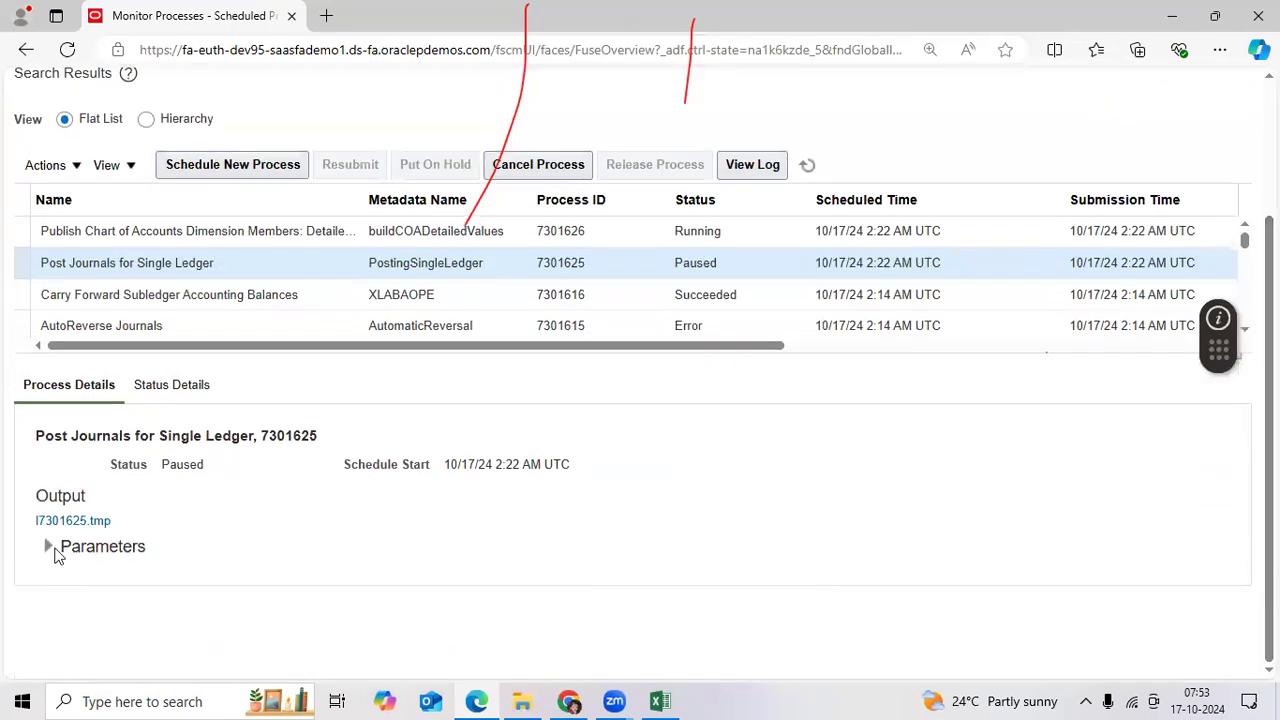
click(78, 522)
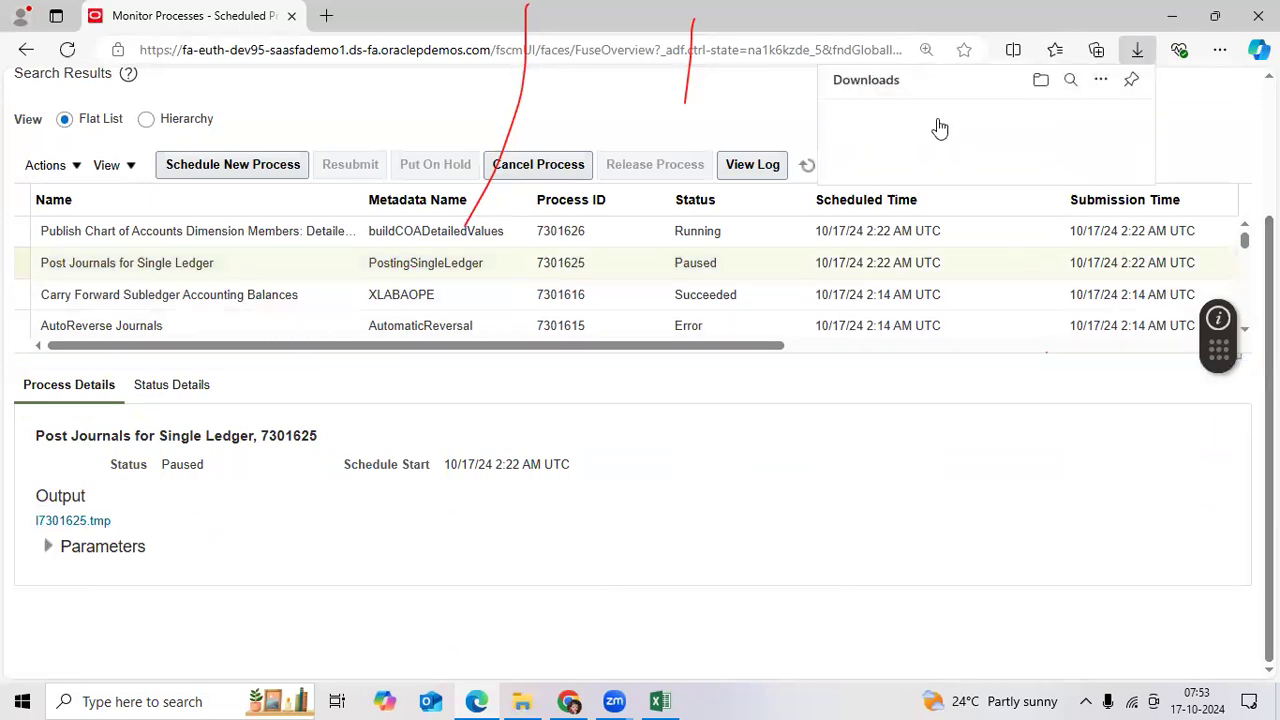
click(933, 124)
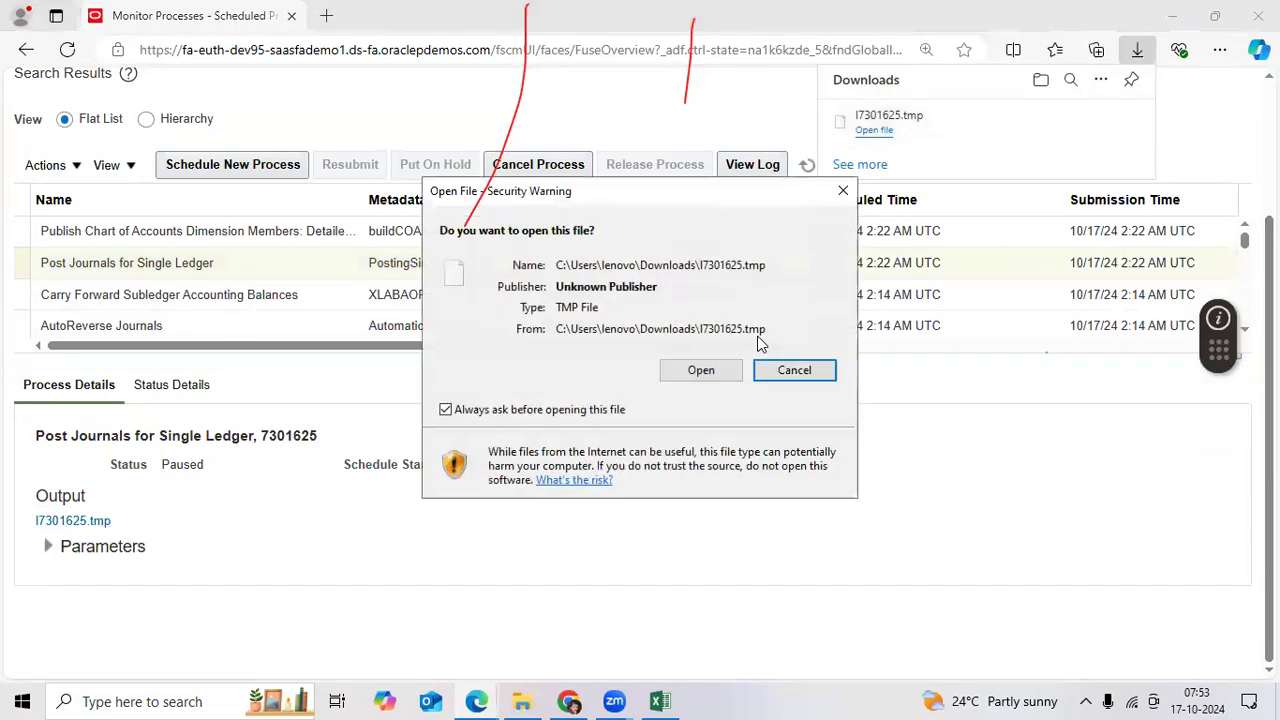
click(700, 369)
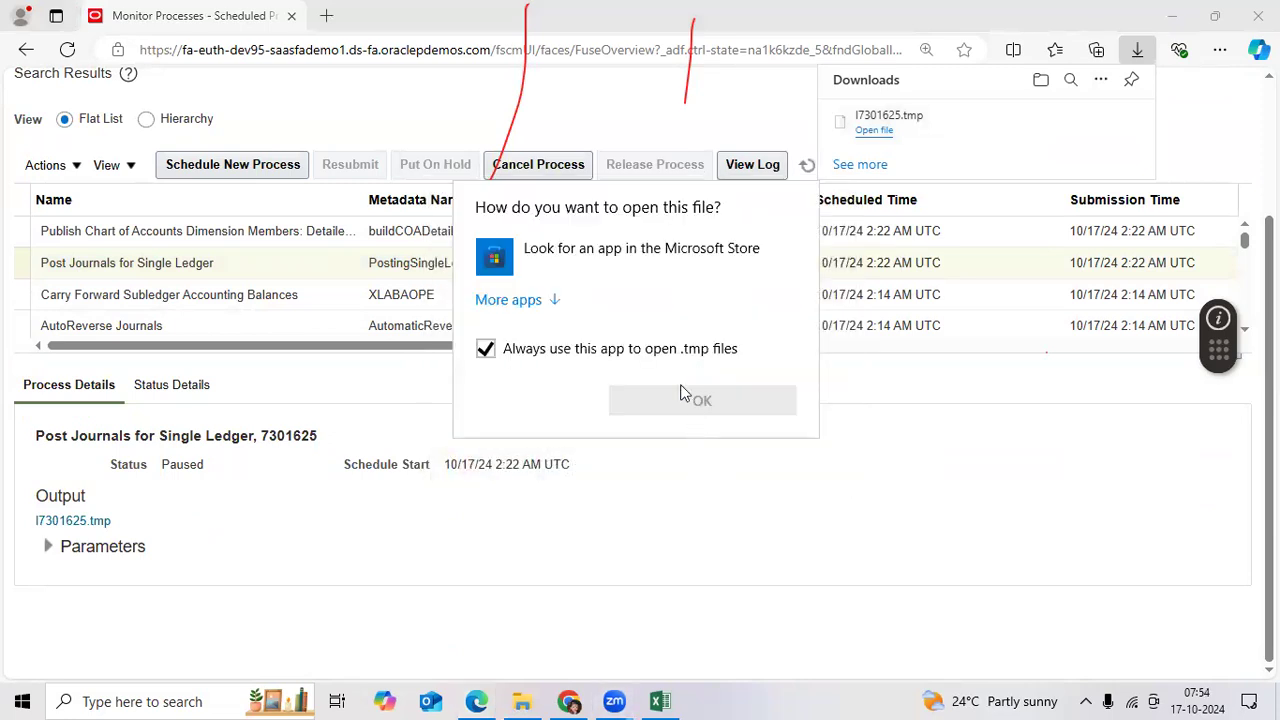
click(860, 557)
Recheck the status of the Post Journals for Single Ledger process and go to the Journals work area under General Accounting
click(805, 166)
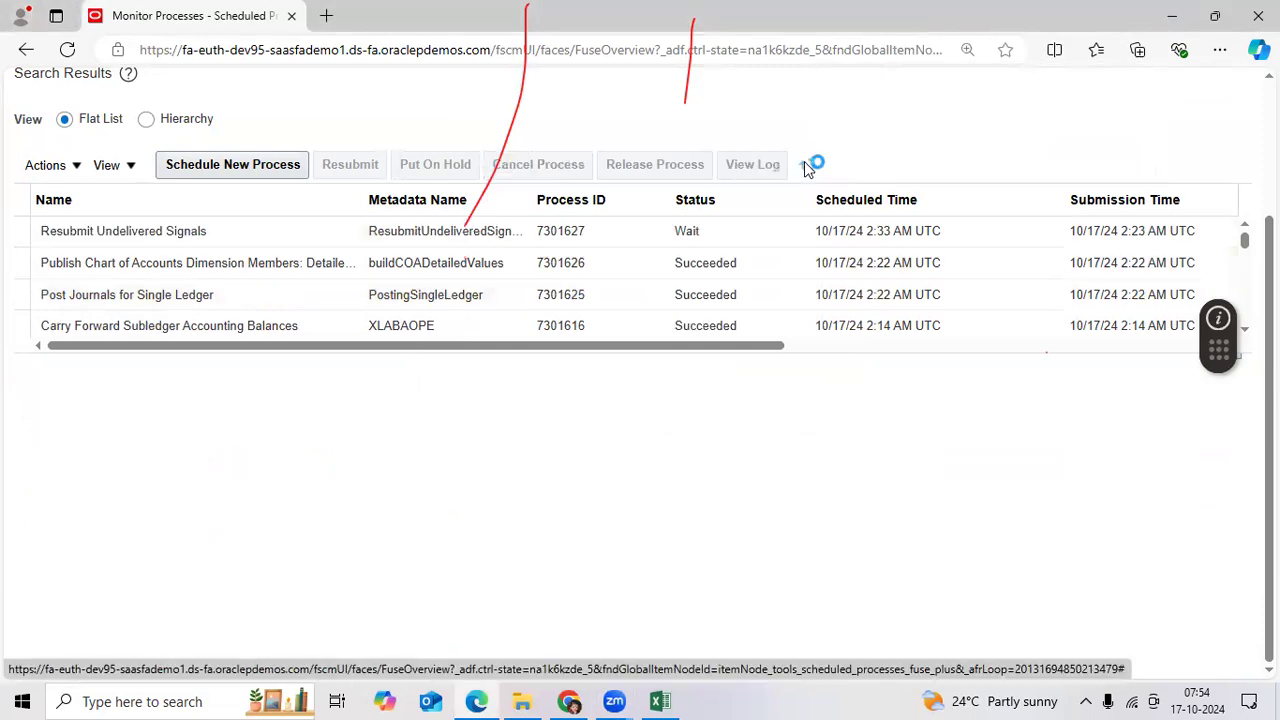
click(759, 300)
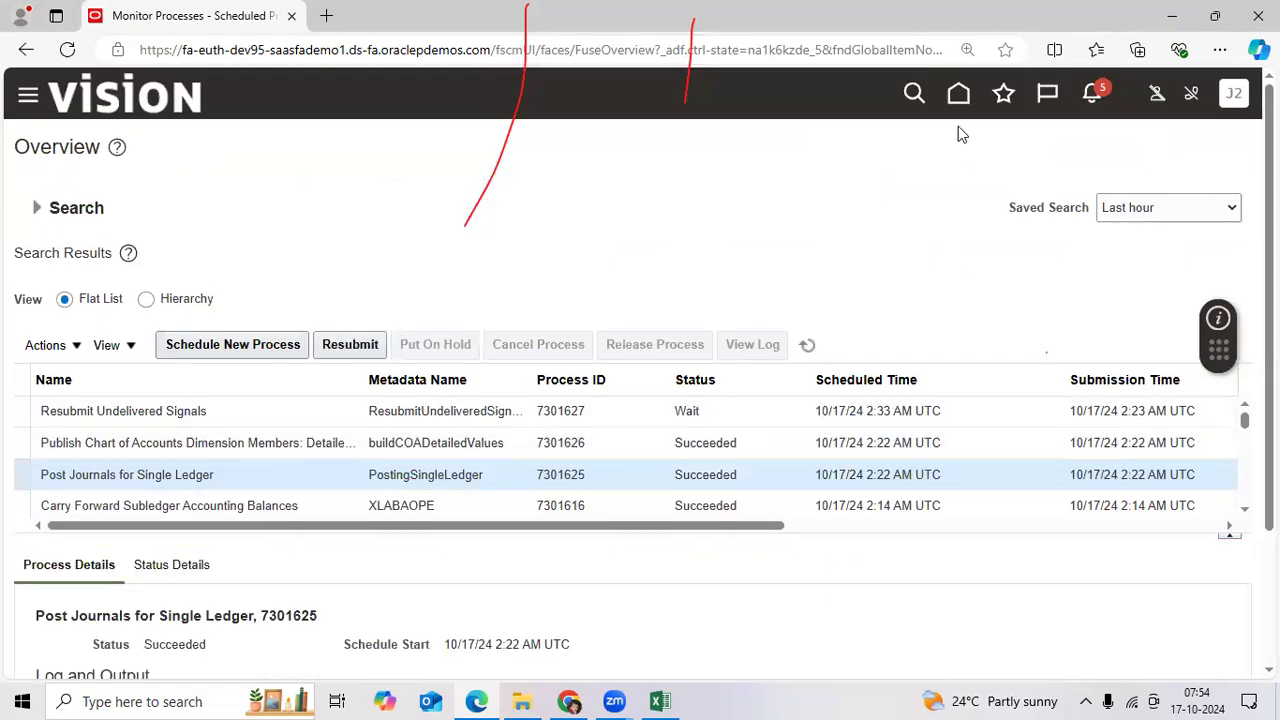
click(958, 93)
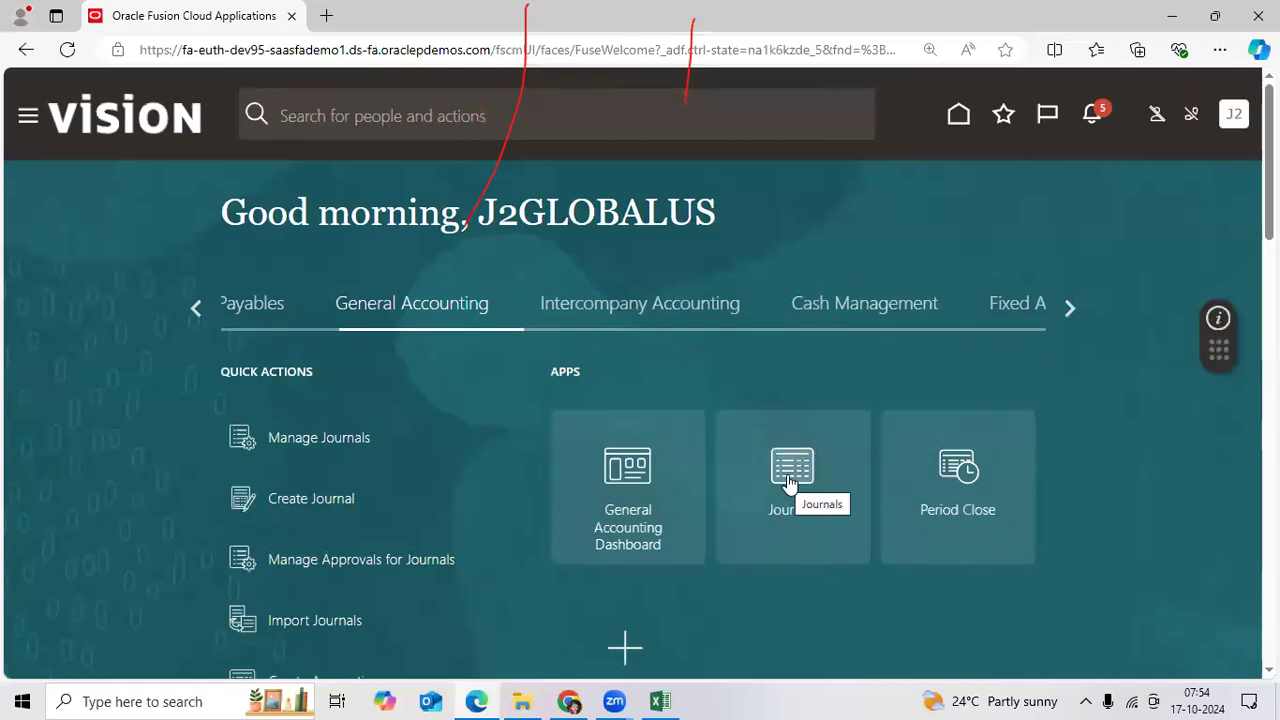
click(789, 480)
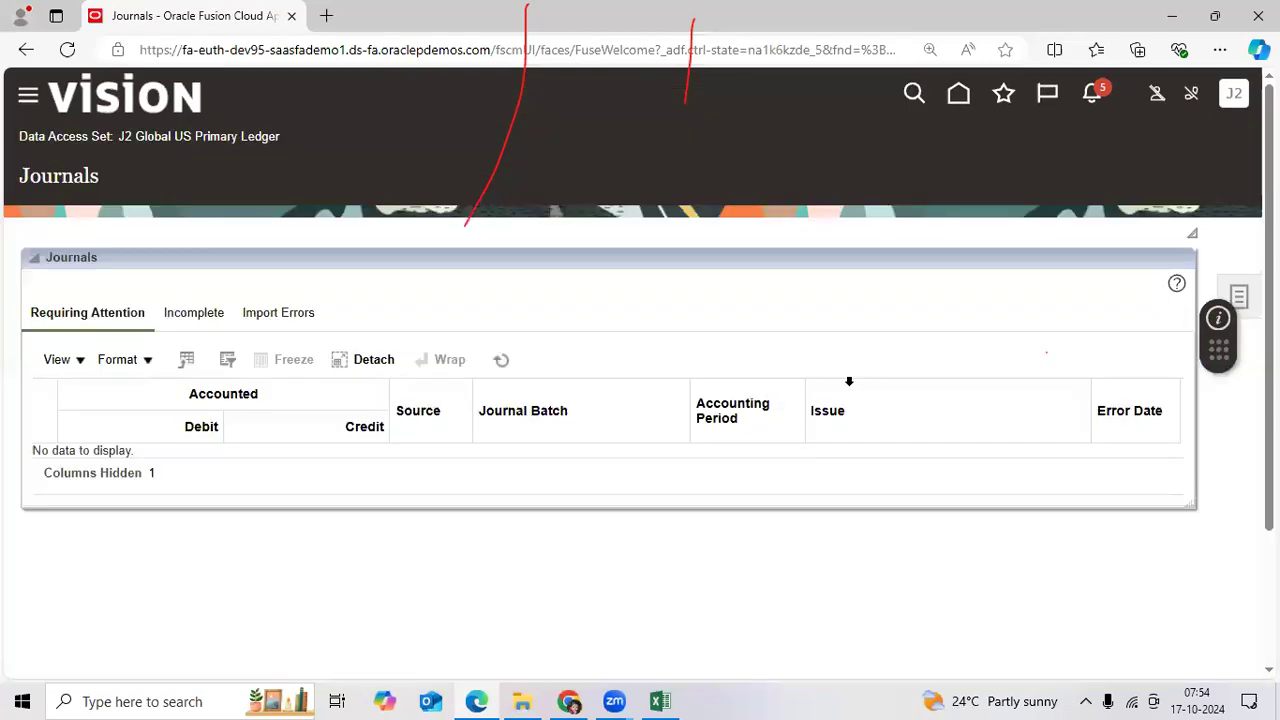
Go to Manage Journals, search accounting period Oct-24 and open the Material Purchased journal
click(1238, 297)
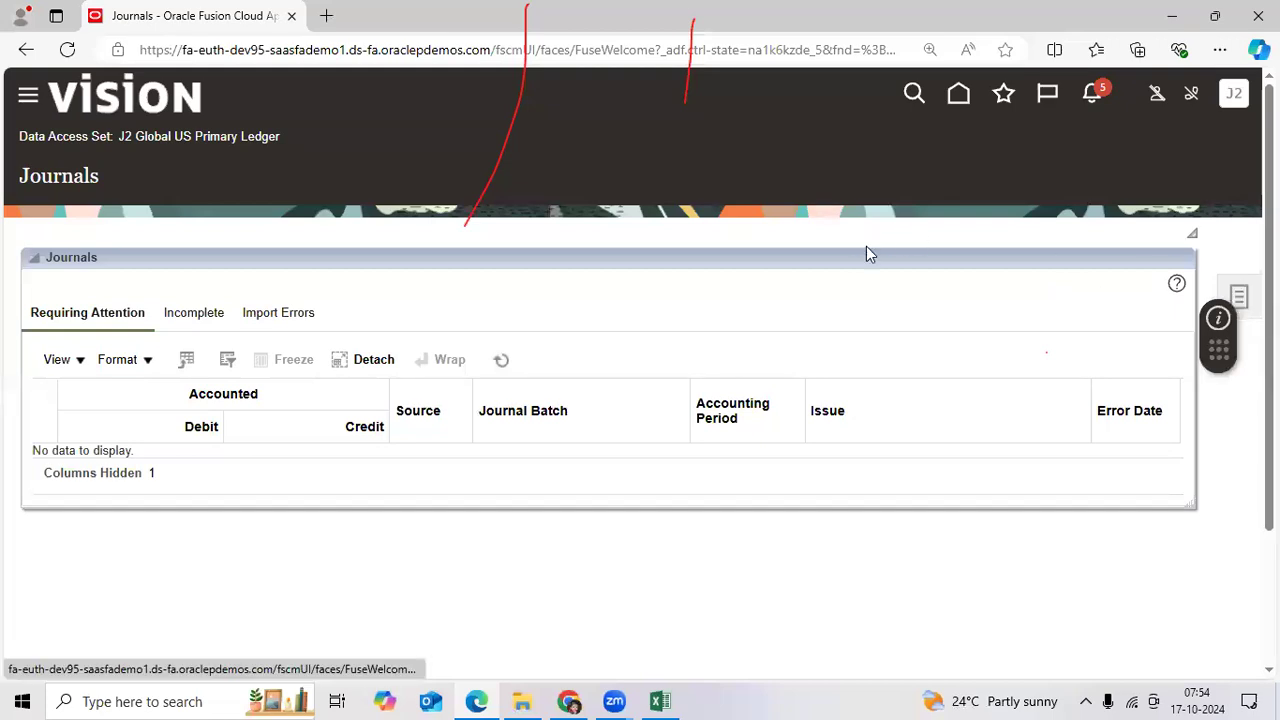
click(1128, 164)
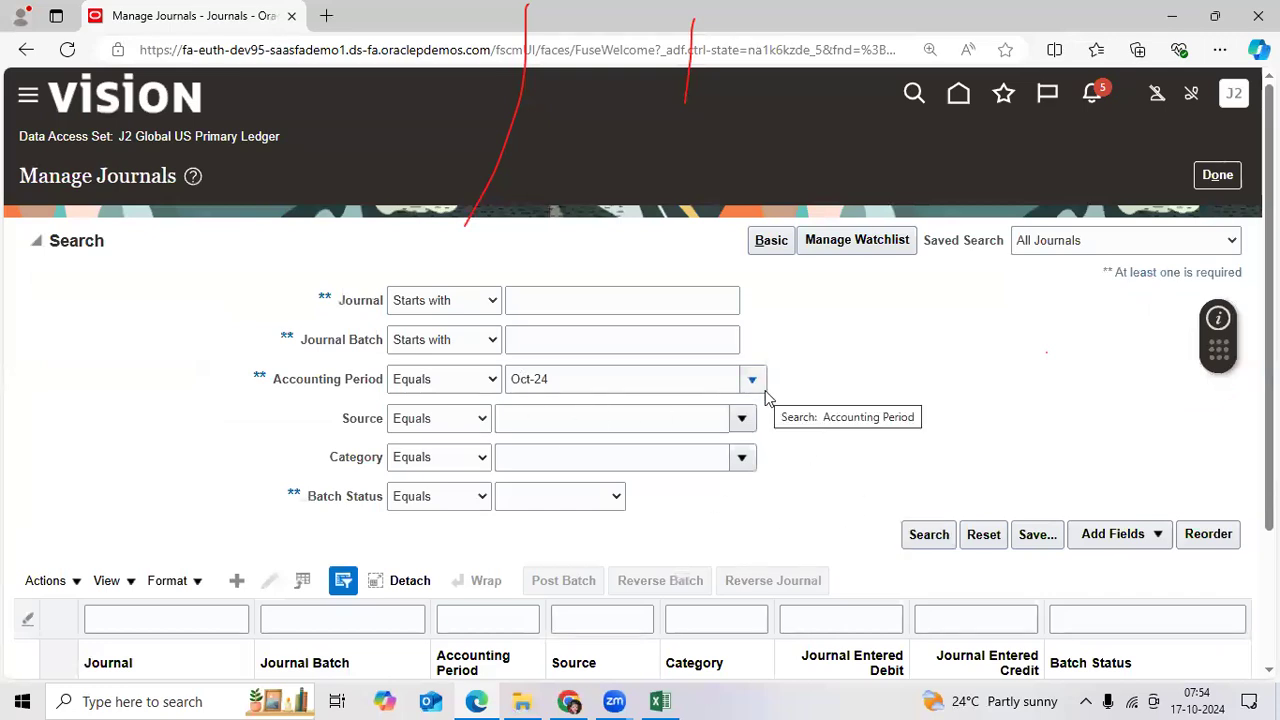
scroll(766, 398, down, 1)
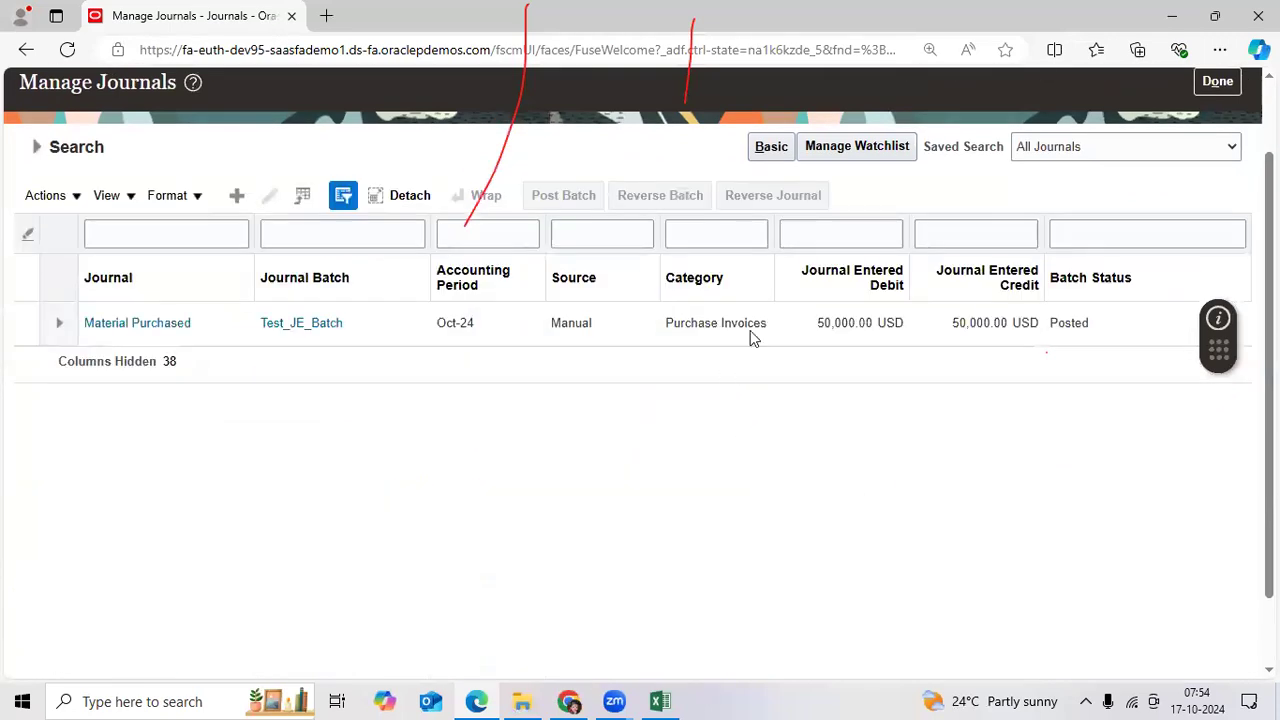
click(753, 338)
click(171, 323)
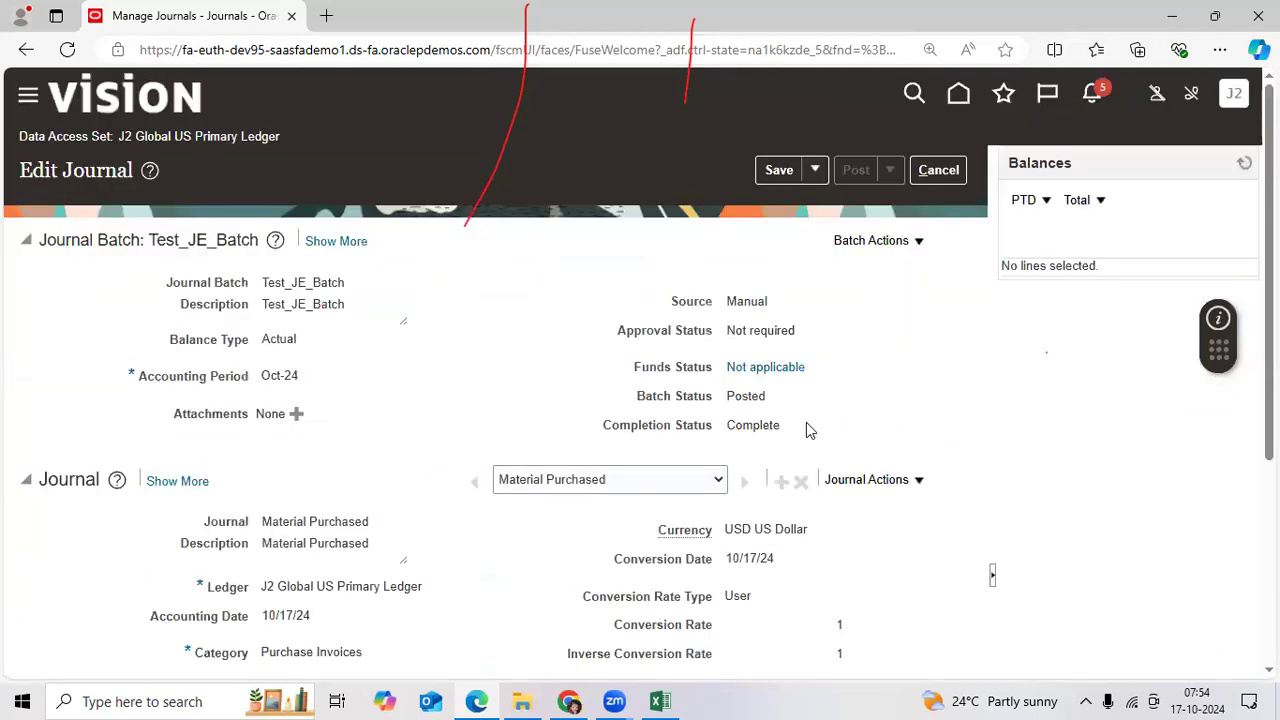
Check the Test_JE_Batch batch status and completion status, and review the debit and credit journal lines
drag(729, 393, 789, 400)
click(729, 424)
drag(727, 427, 797, 431)
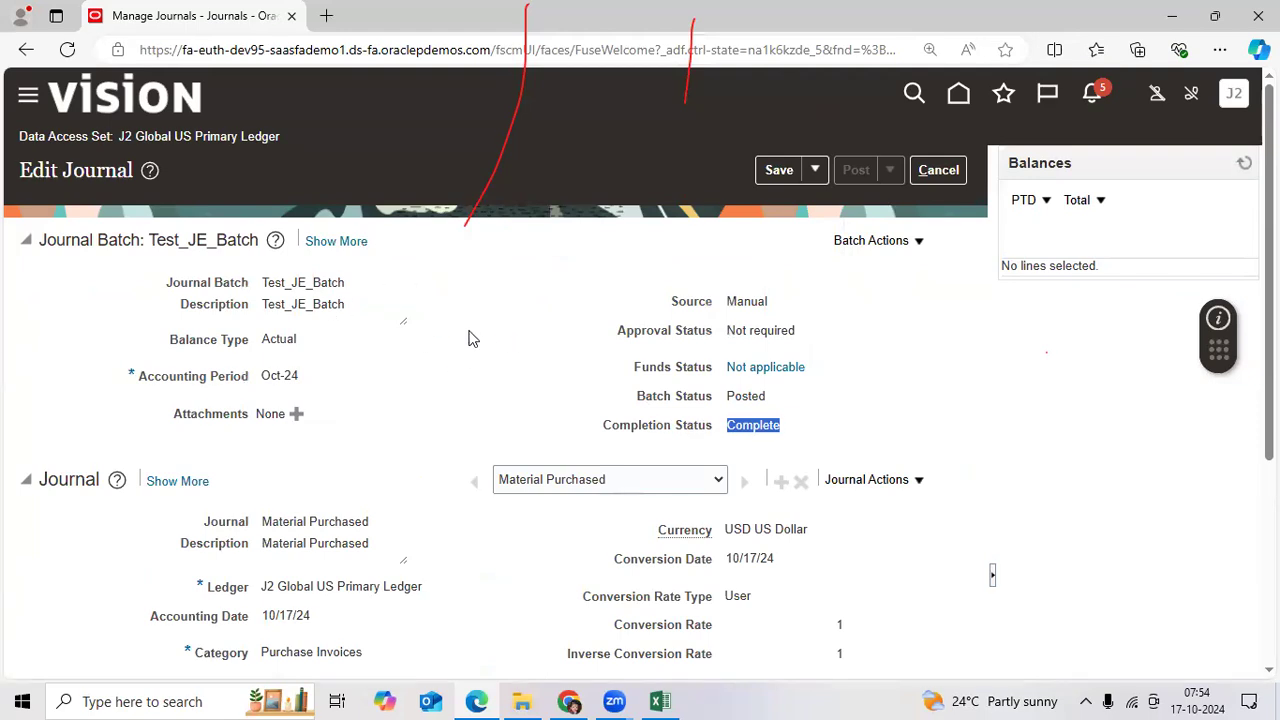
scroll(472, 361, down, 3)
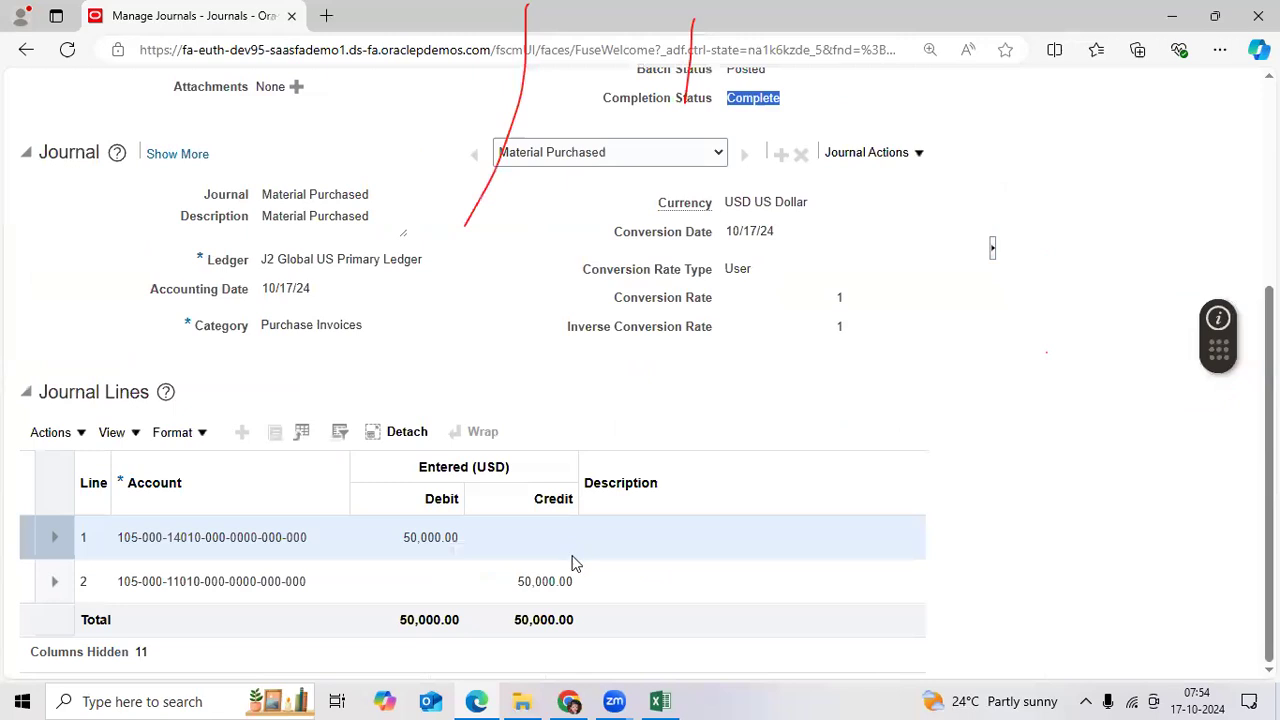
scroll(536, 342, up, 3)
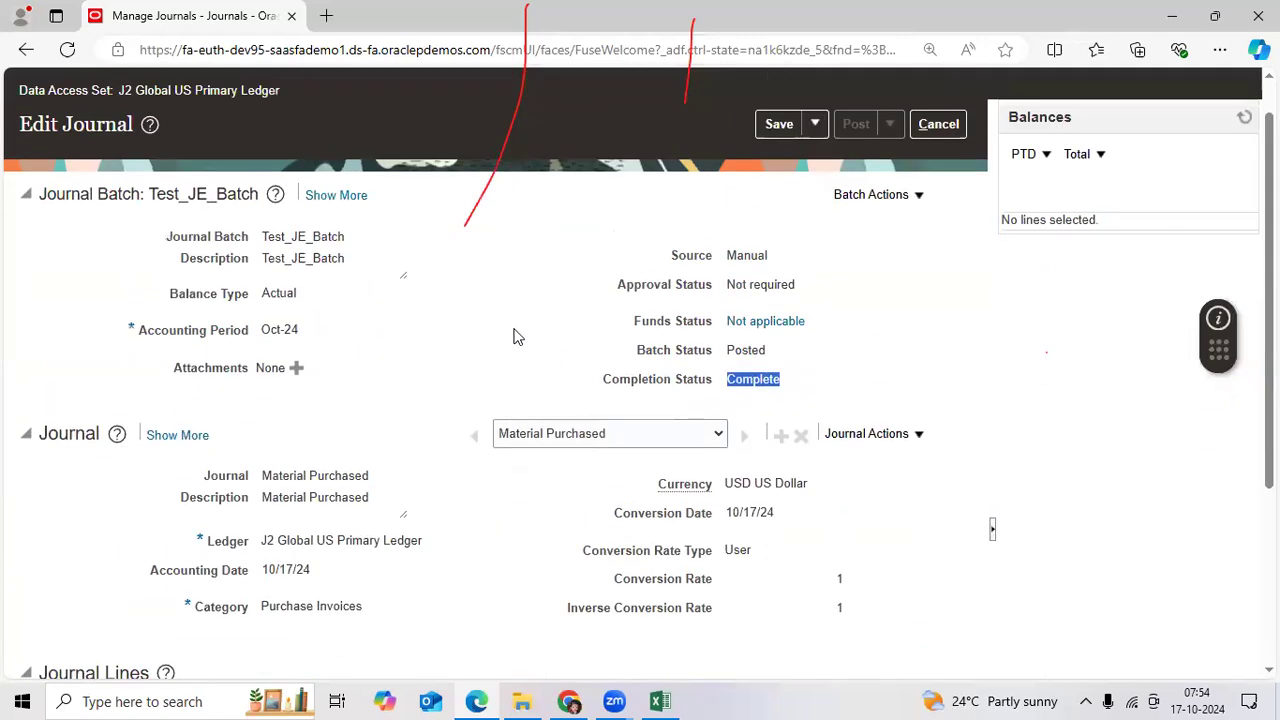
key(Tab)
scroll(449, 391, down, 3)
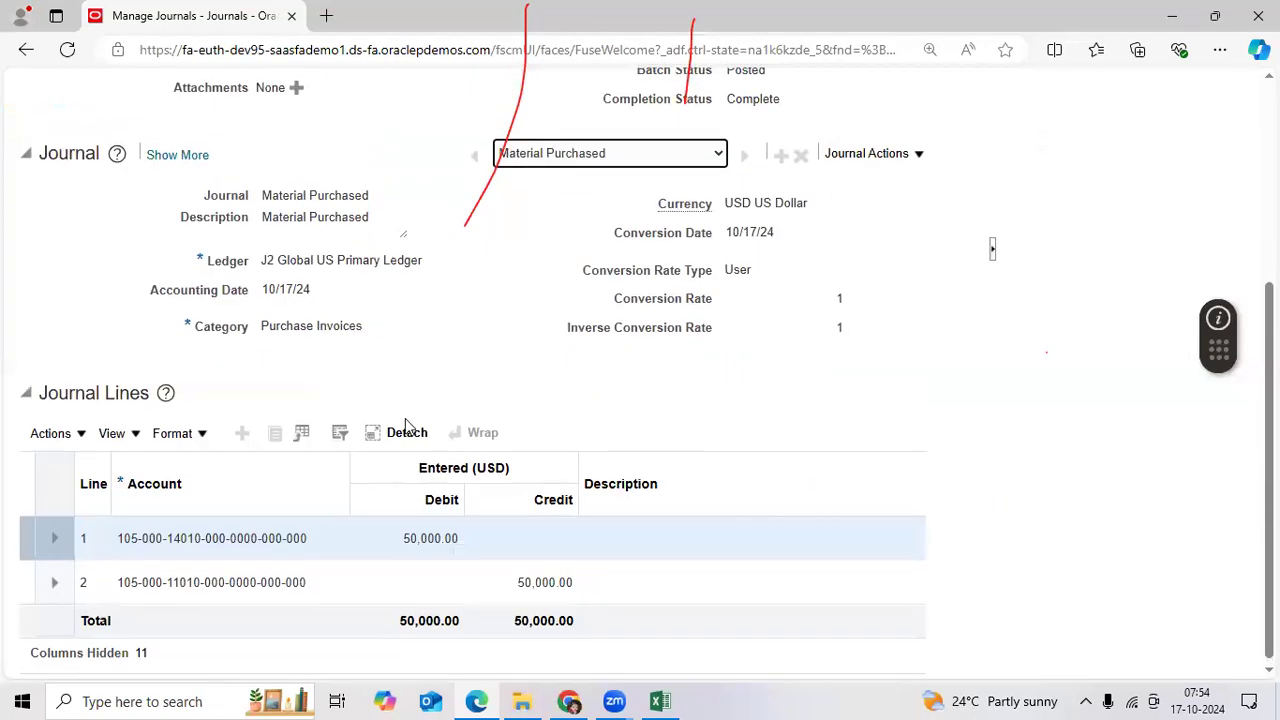
scroll(300, 428, up, 3)
Expand the Material Purchased journal's additional details to view its sequencing information and check the batch actions
click(175, 436)
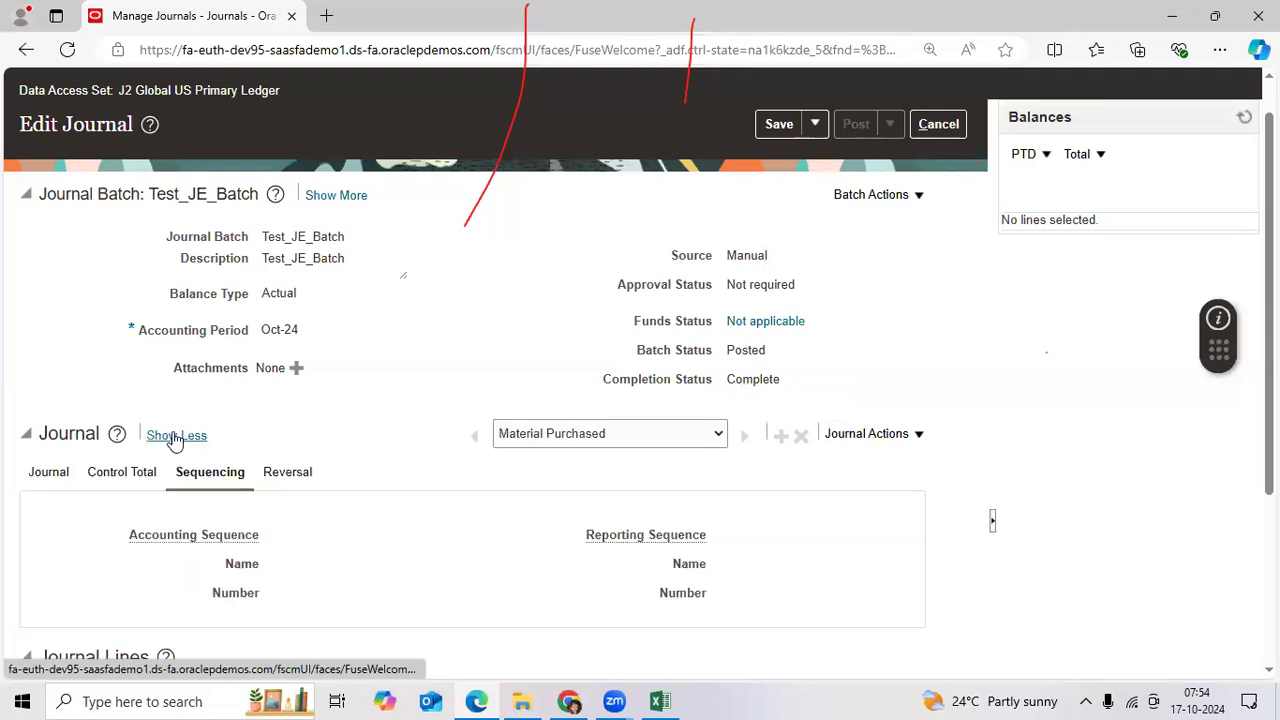
scroll(531, 420, up, 1)
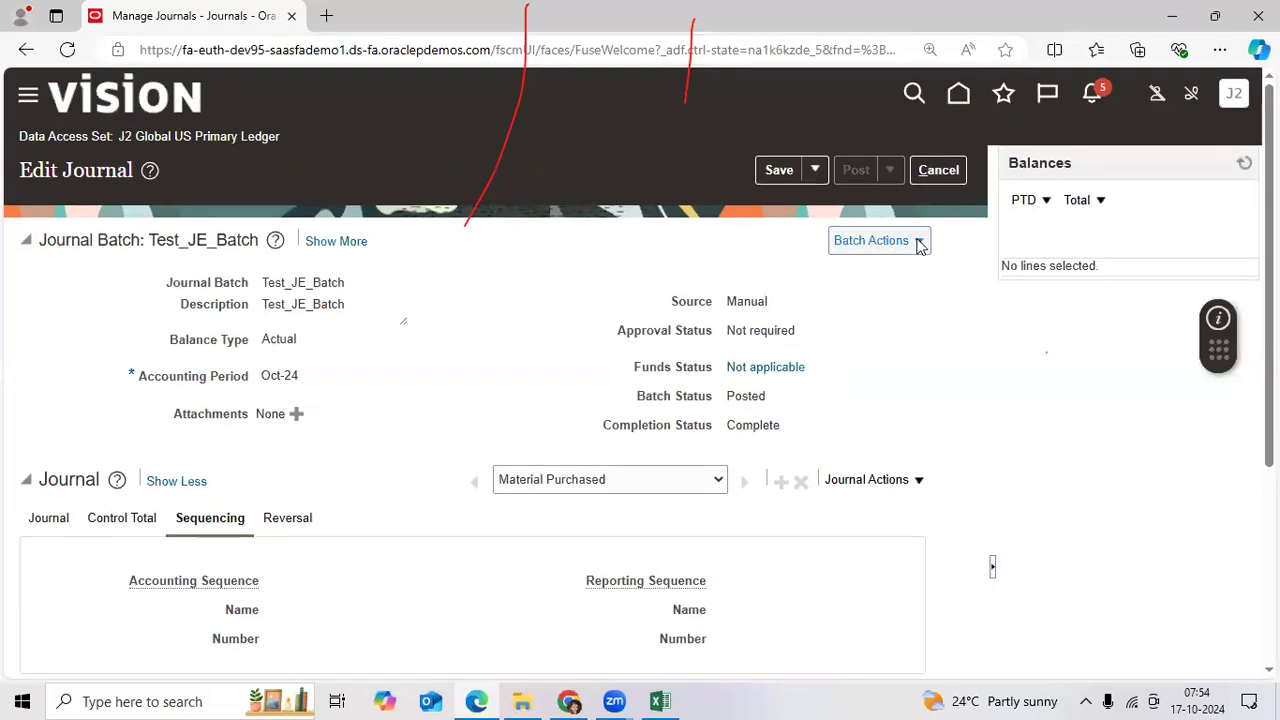
click(920, 242)
click(471, 289)
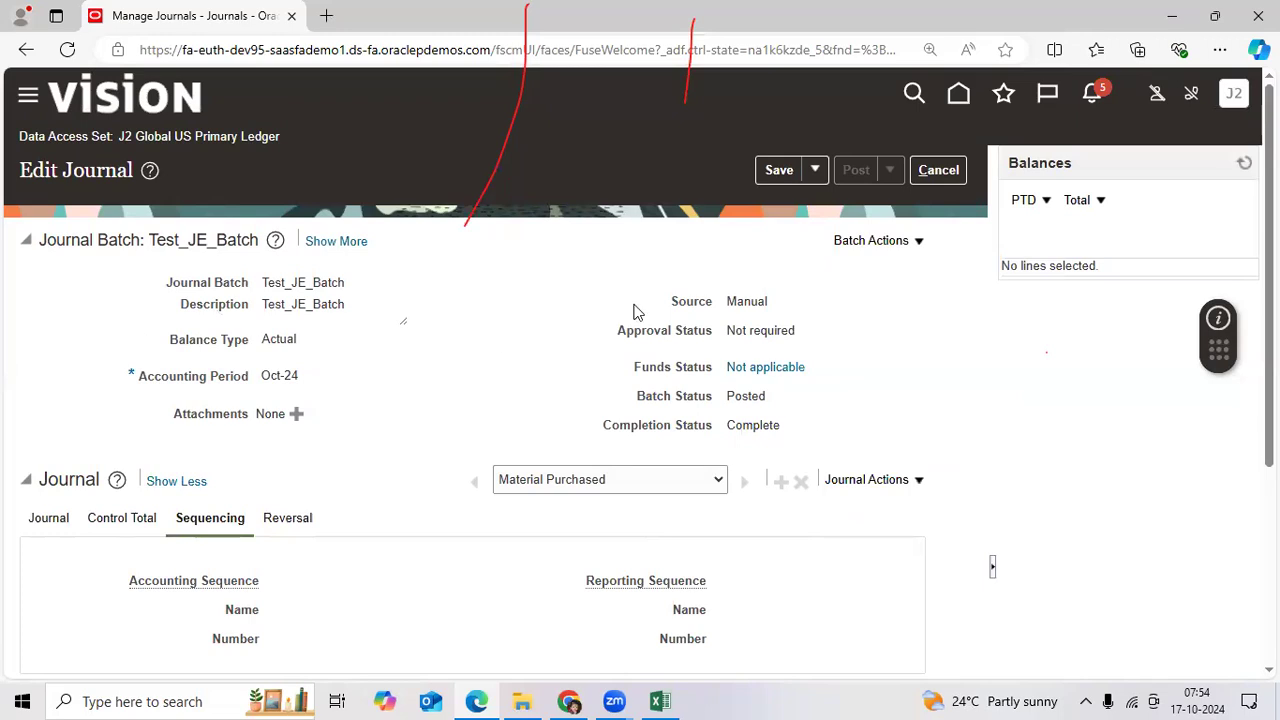
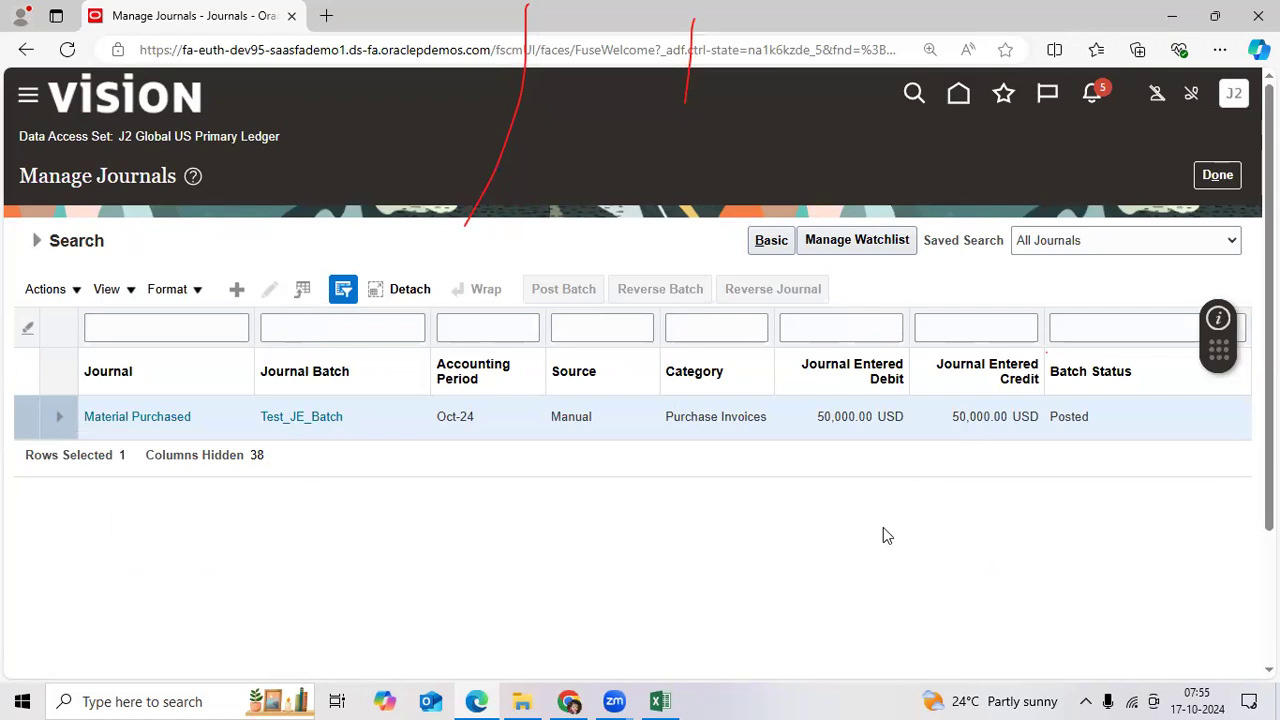
Switch to the Excel test workbook and enter AP in C35 with Supplier Creation in D35 on the CRP1 Trainings sheet
click(659, 701)
scroll(582, 513, down, 2)
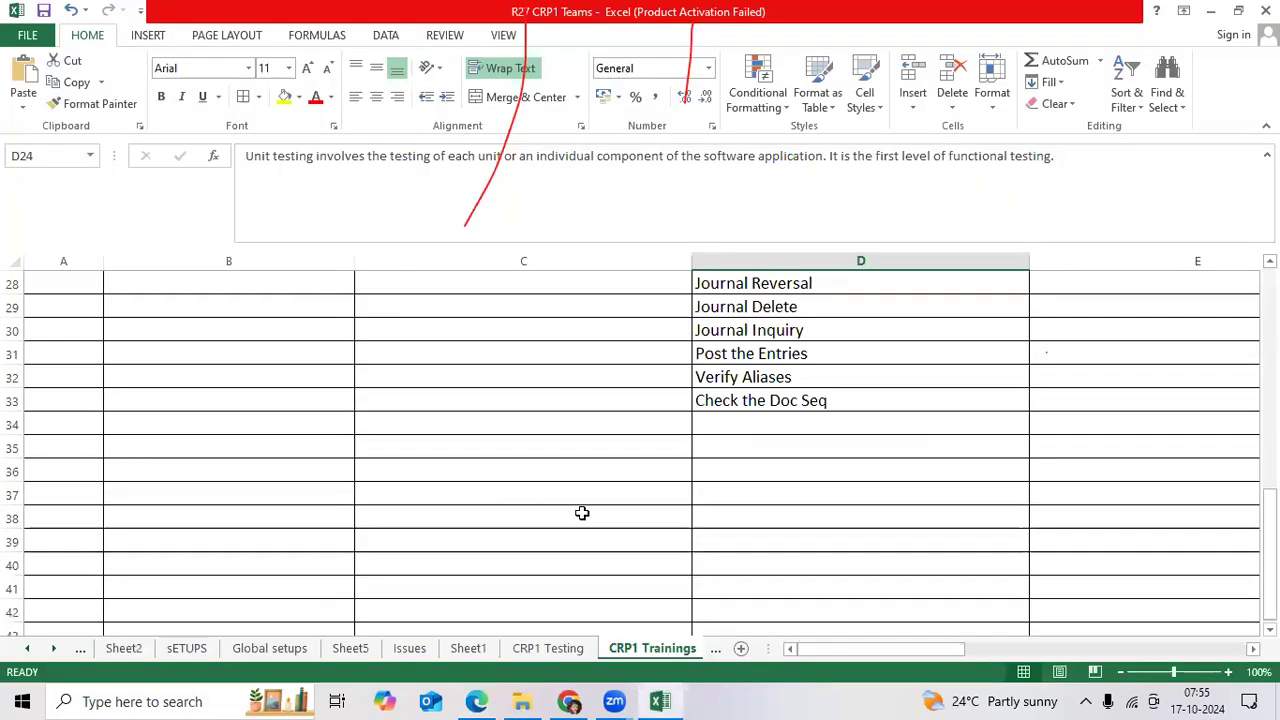
click(530, 457)
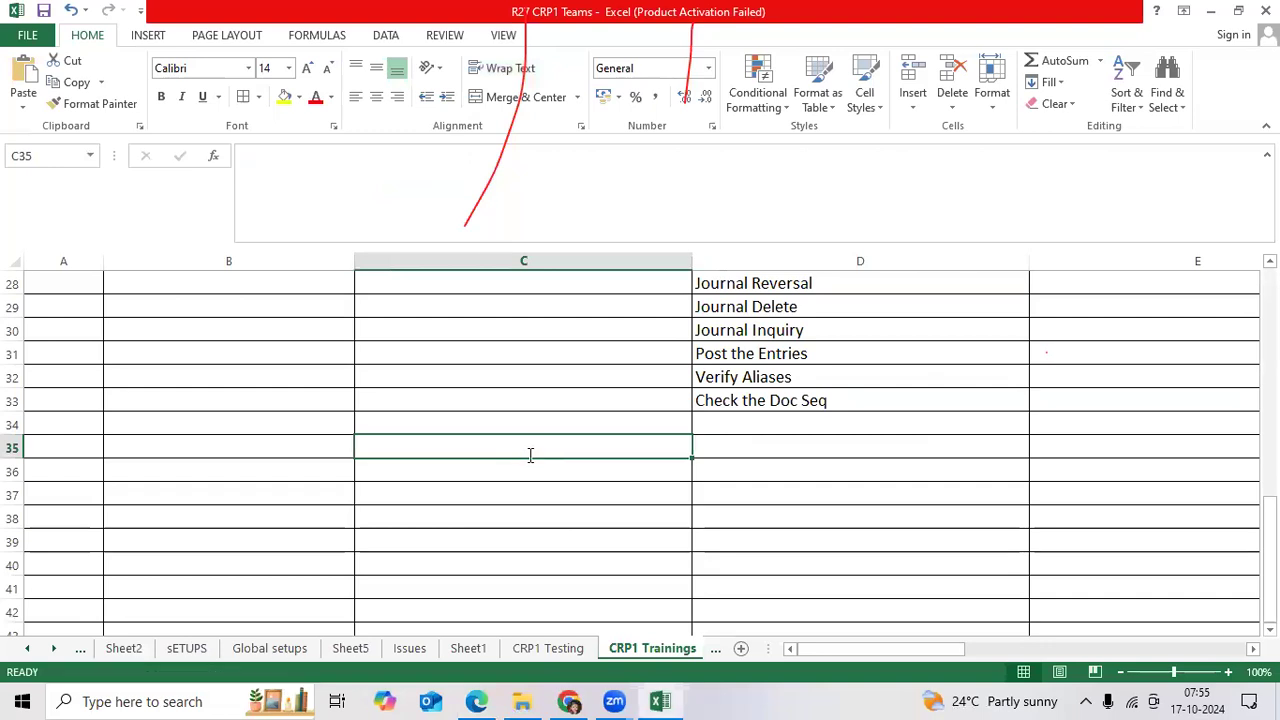
text(P)
key(BackSpace)
text(AP)
key(Tab)
text(Supplier Creation)
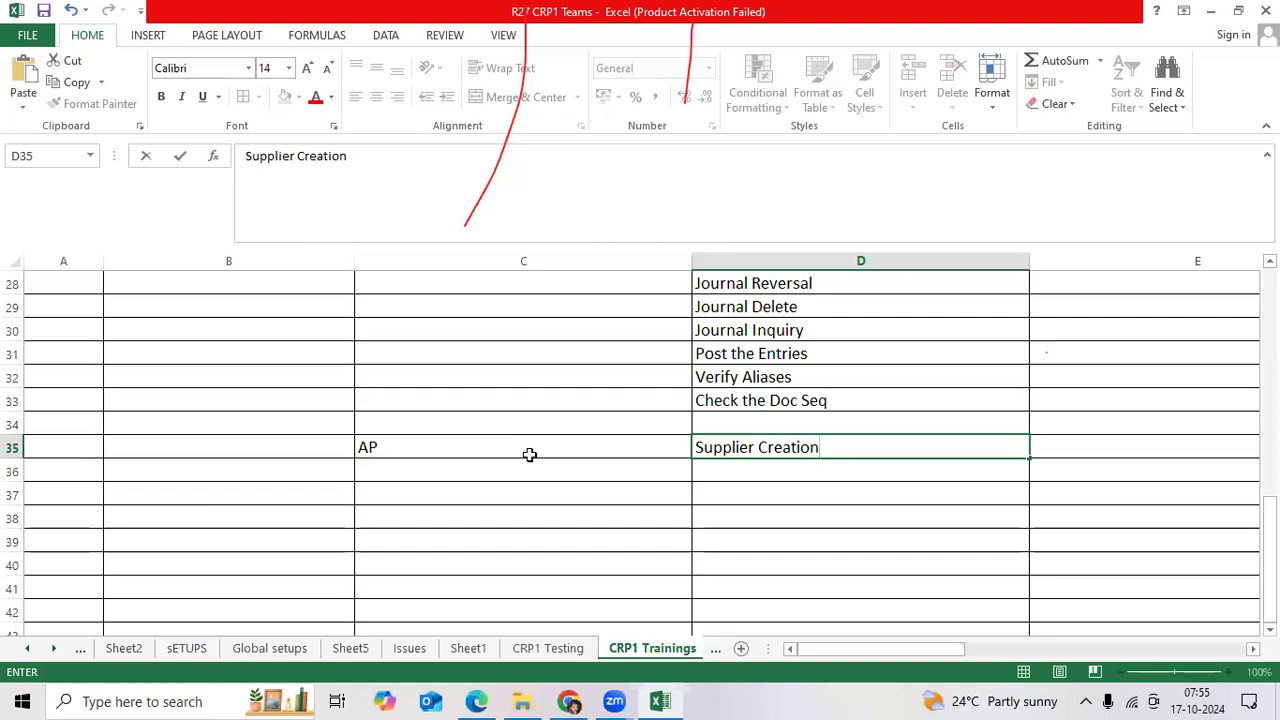
key(Return)
Add the AP test cases Invoice Creation in D36 and Payment Creation in D37
text(In)
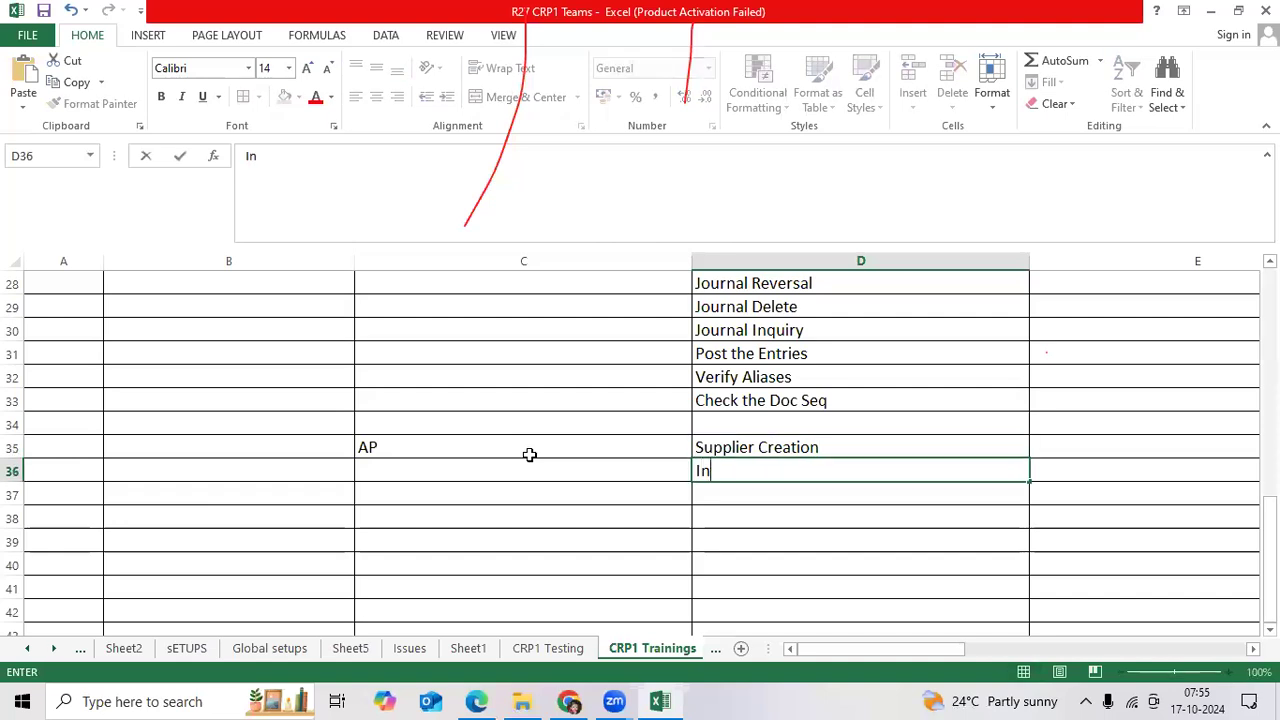
text(voice Creation)
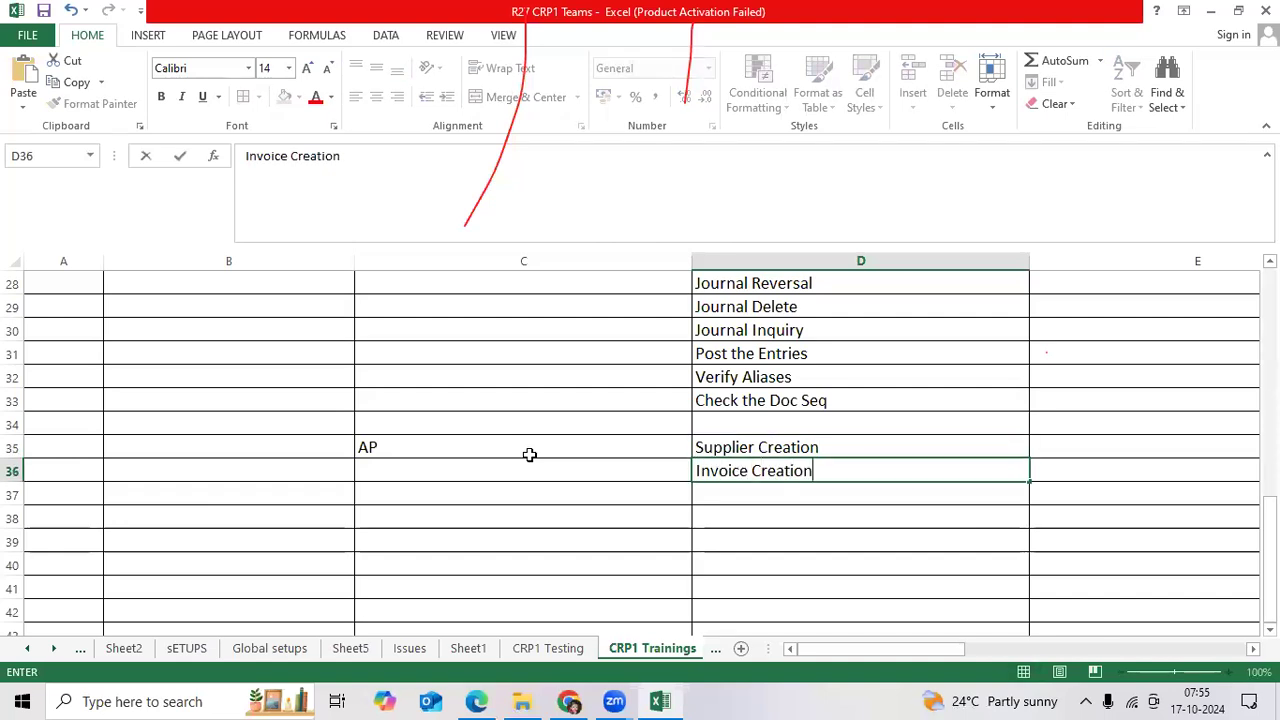
key(Return)
text(Payment Creation)
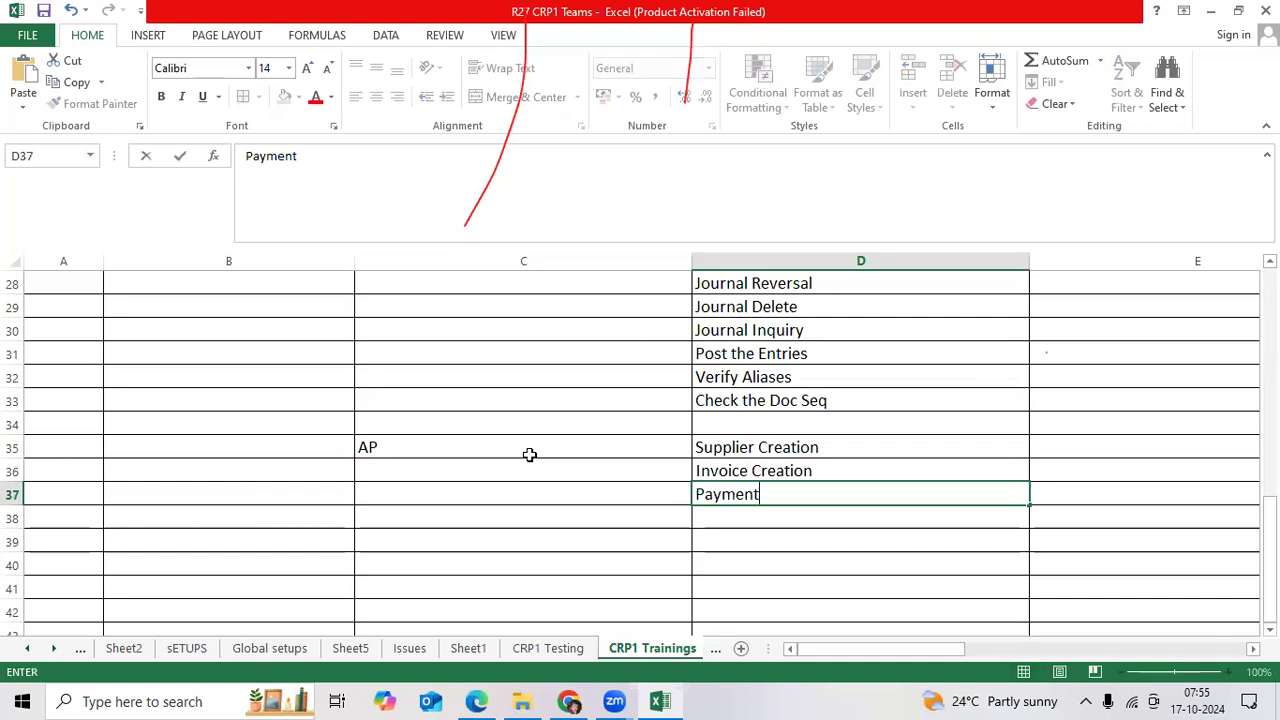
key(Return)
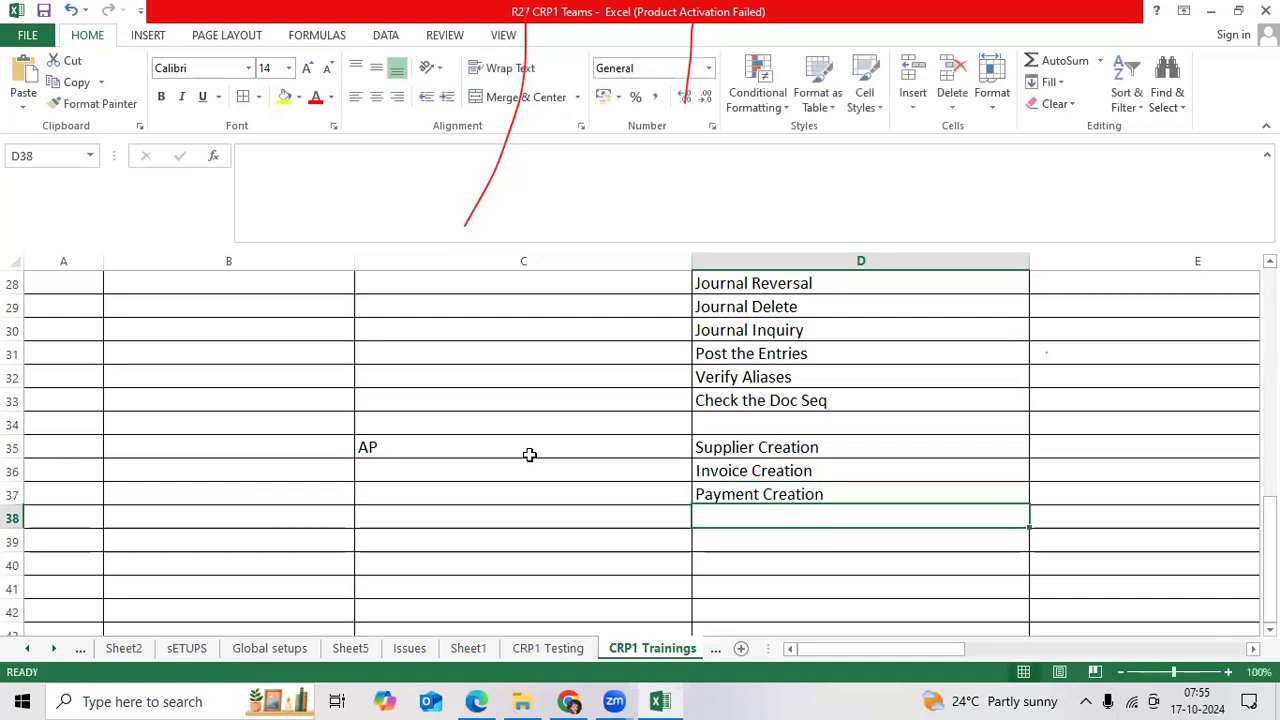
Enter AR in C39 with the test cases Customer Creation, Invoice Creation and Receipt Creation in D39 to D41
key(Down)
key(Left)
text(AR)
key(Tab)
text(Cus)
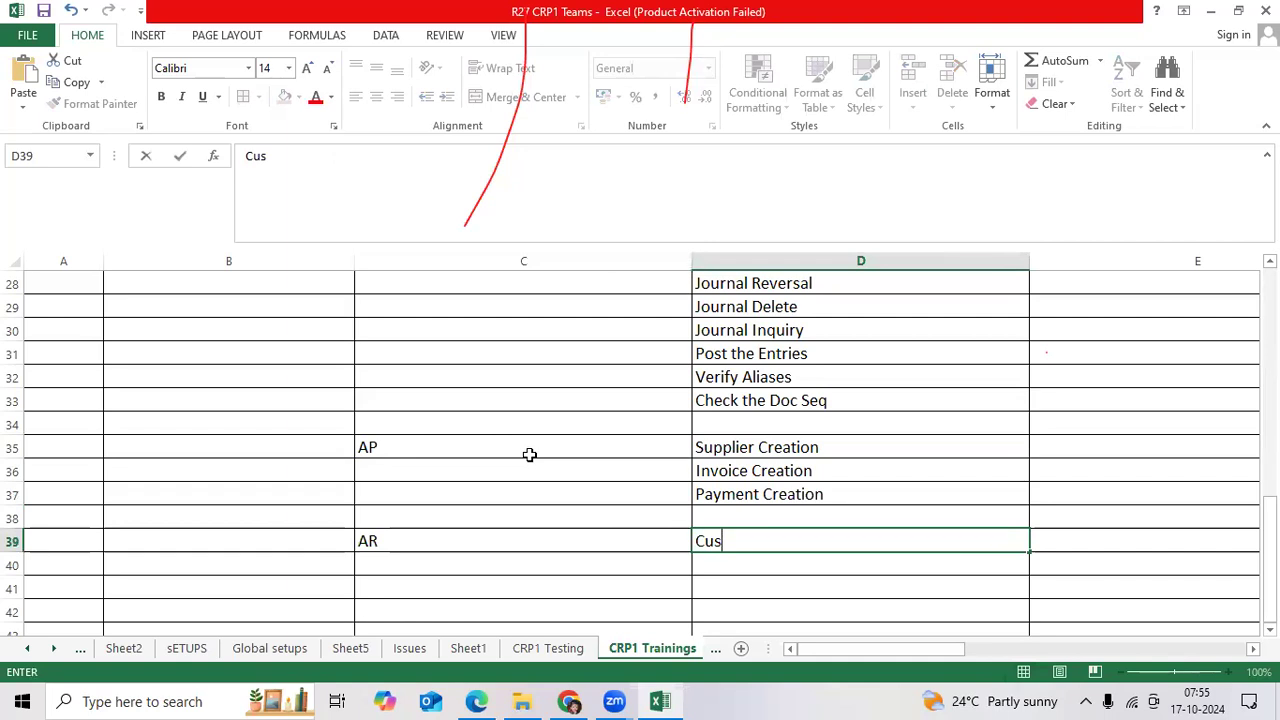
text(tomer Creation)
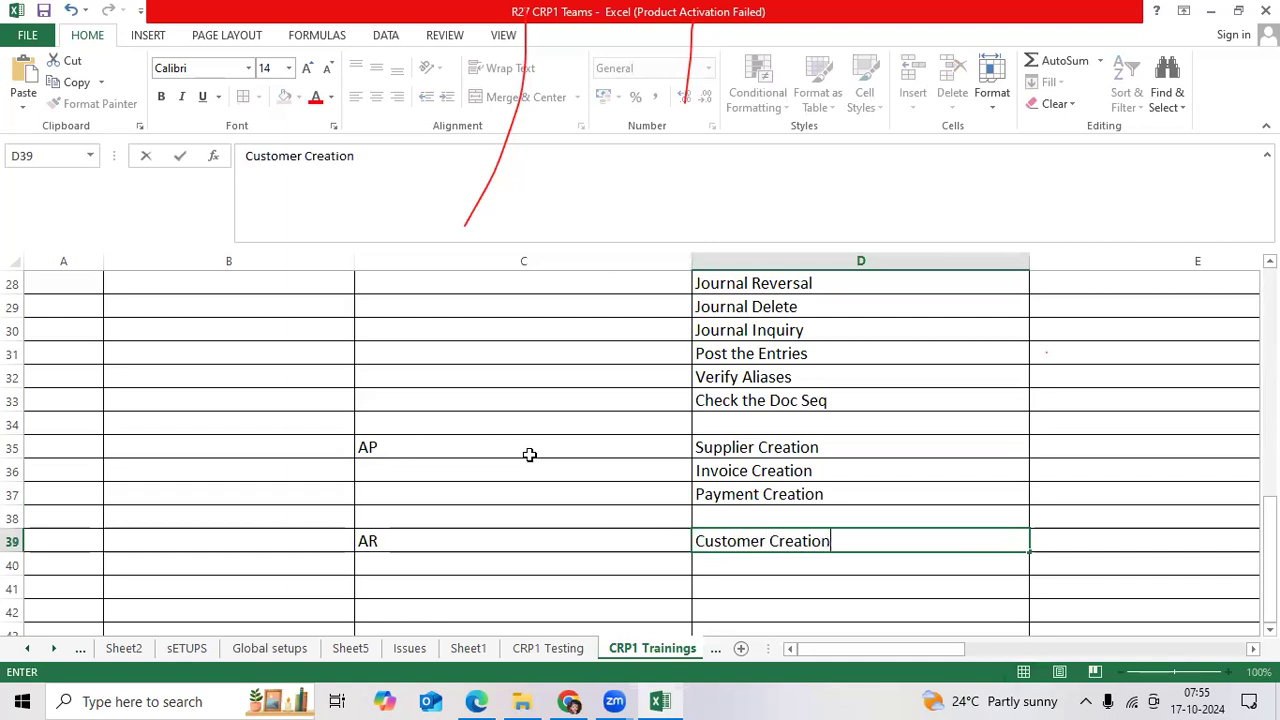
key(Return)
text(Invoice Creation)
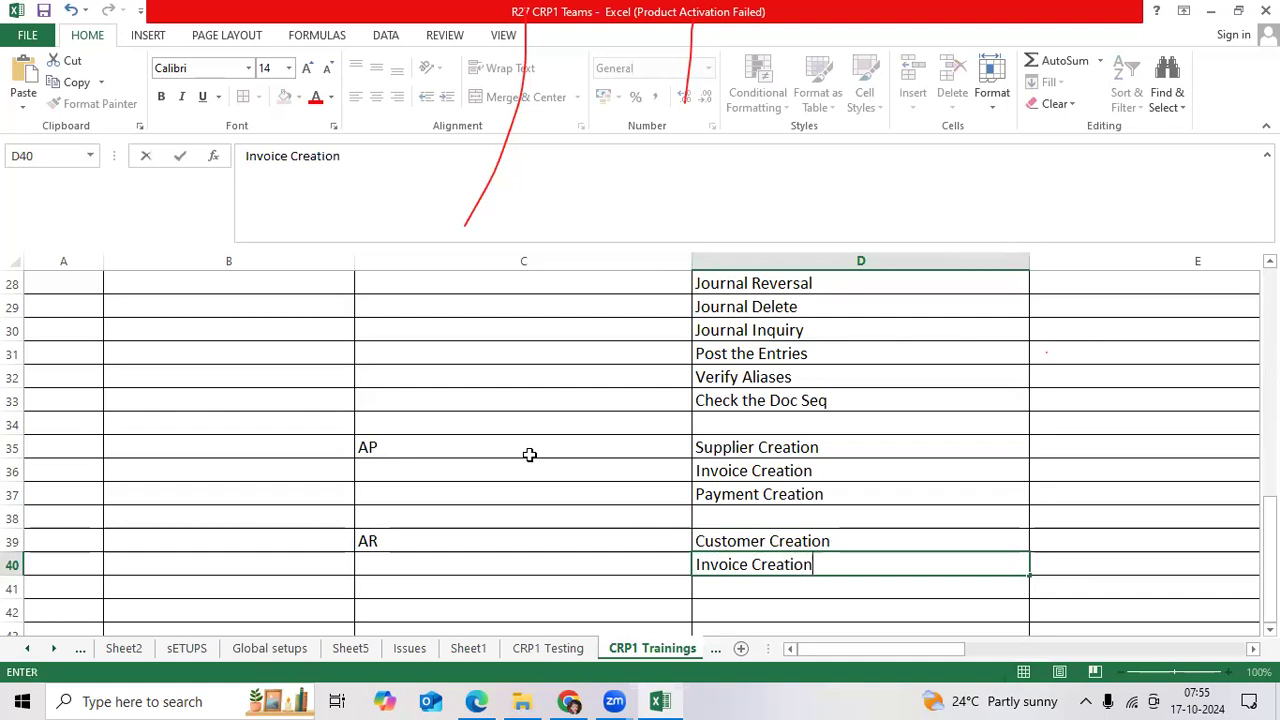
key(Return)
text(Receipt Creation)
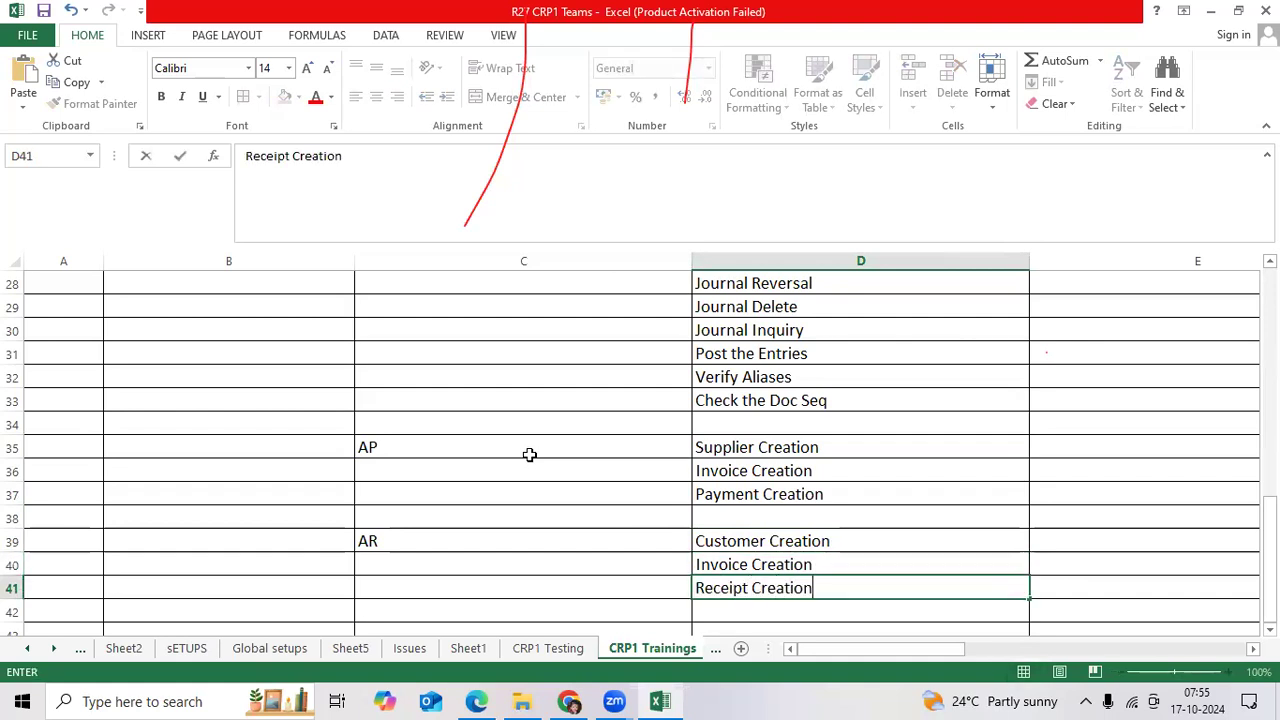
key(ctrl+Return)
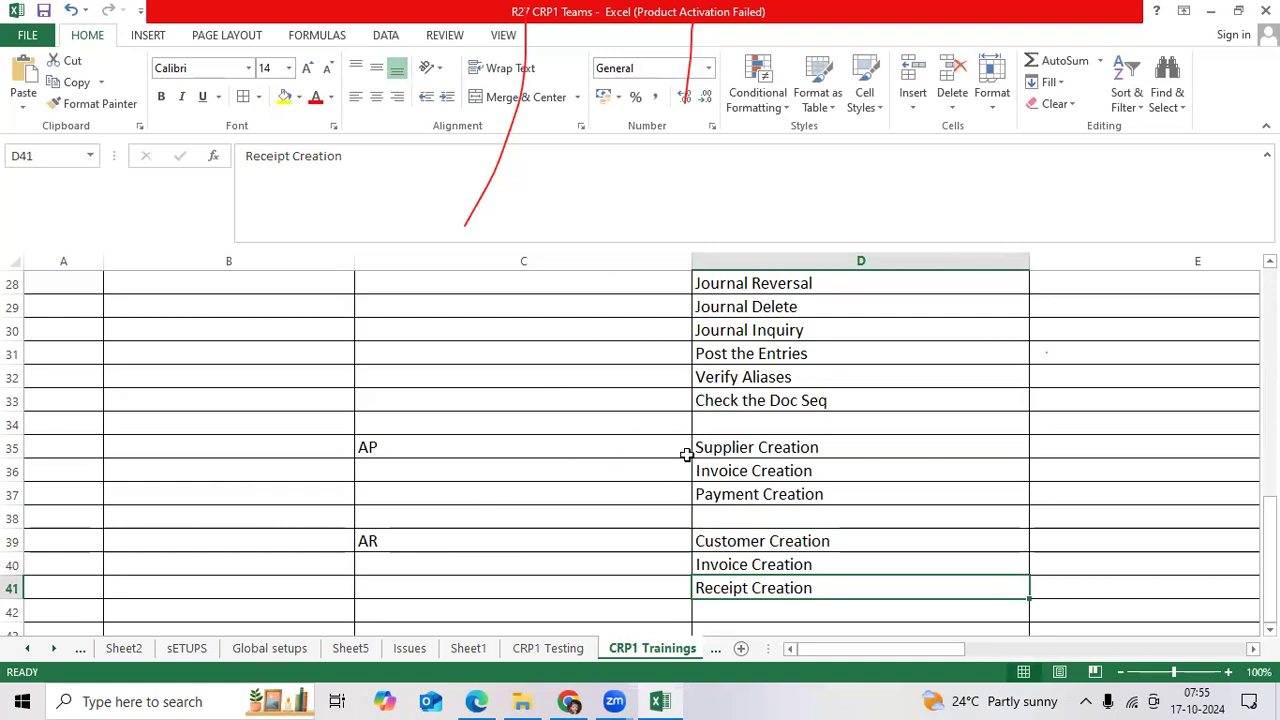
Select cell C43, leaving one blank row below the AR test cases
scroll(685, 474, down, 2)
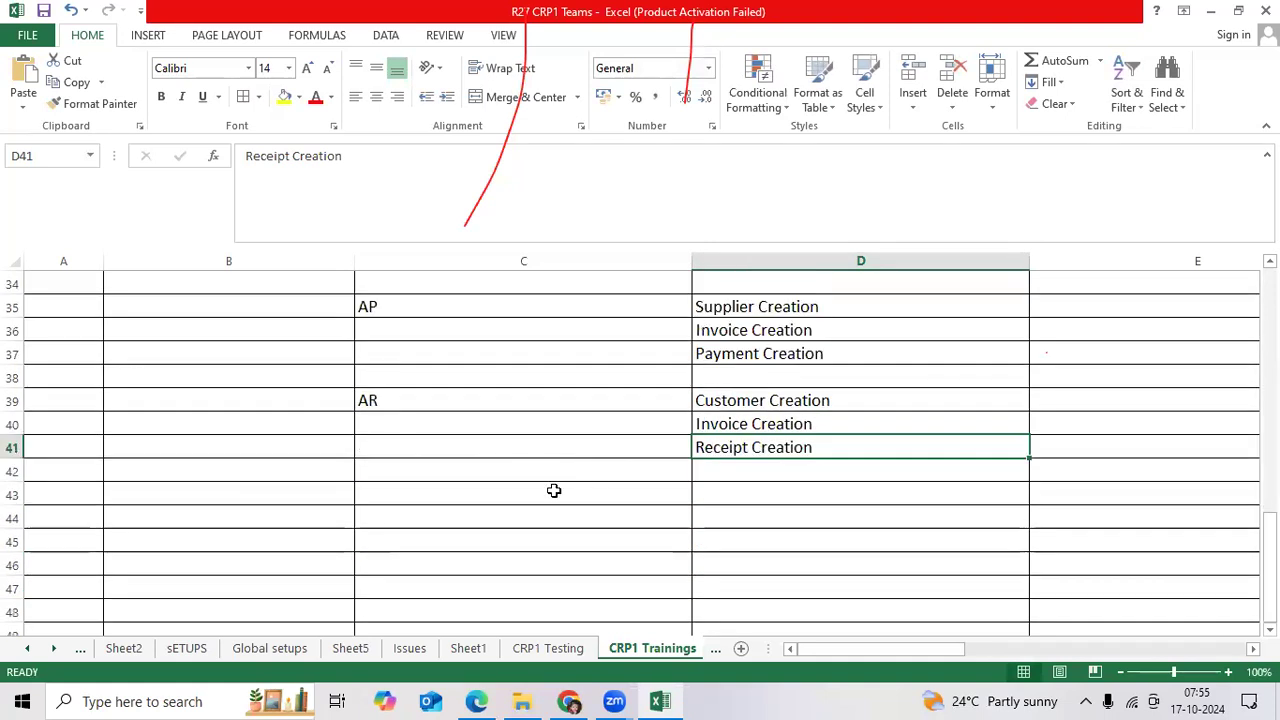
click(523, 490)
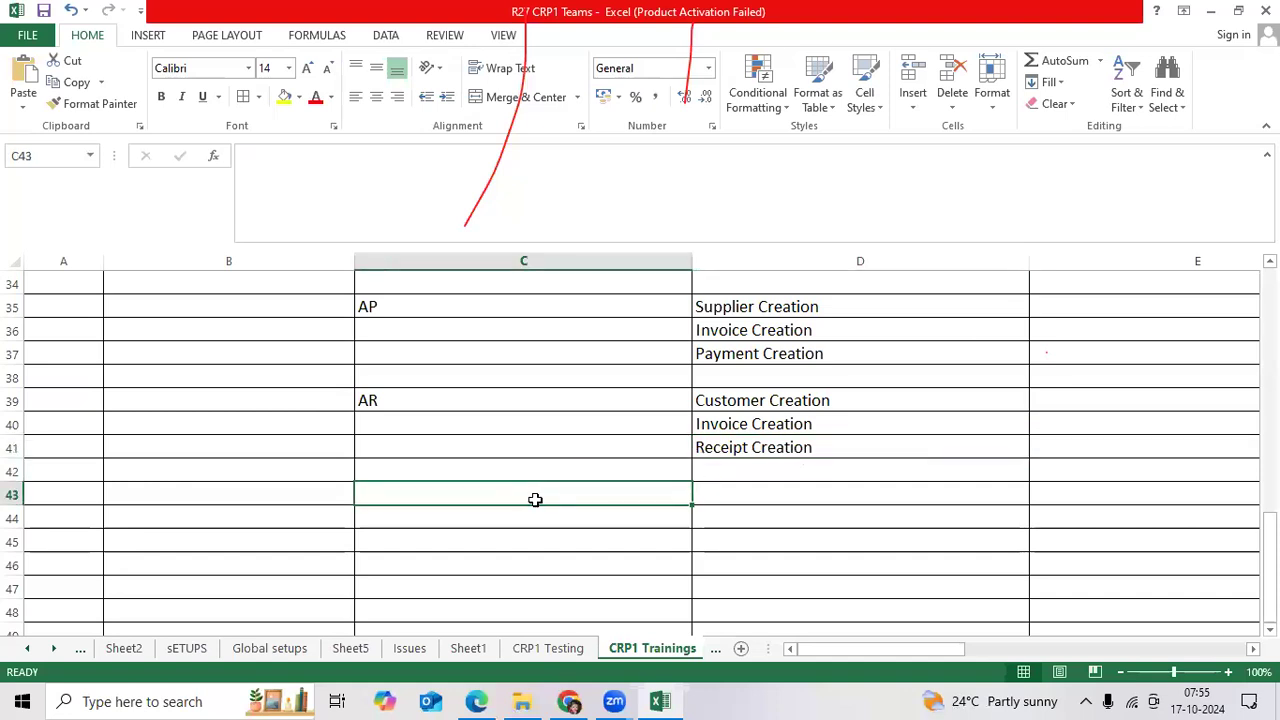